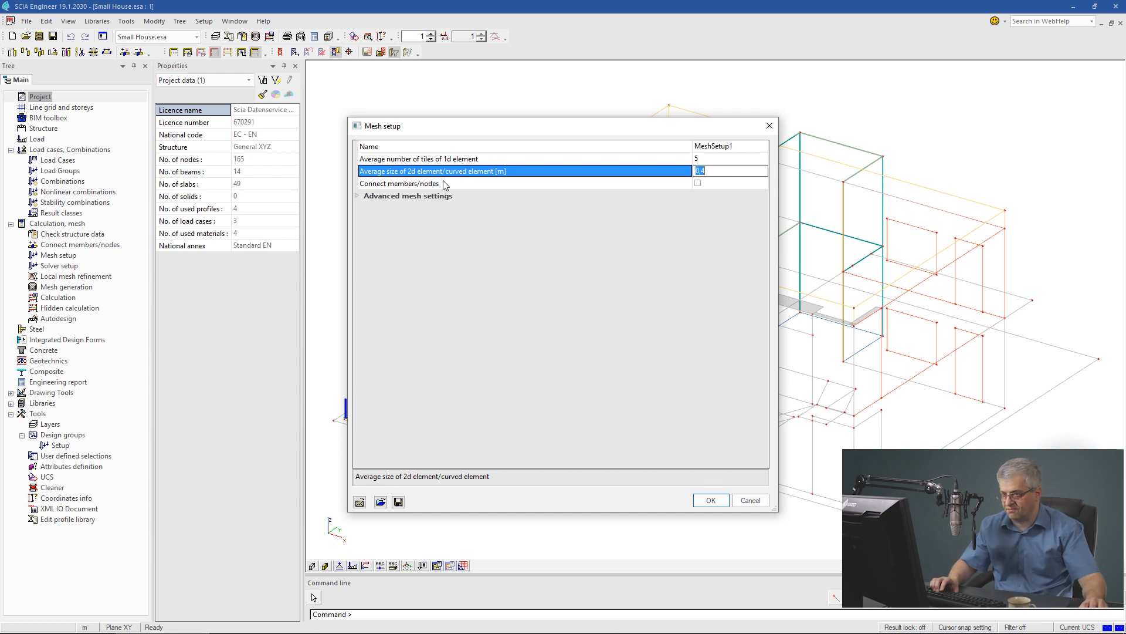
# Enable automatic mesh refinement in the advanced mesh settings, using load cases SW, G2 and Q for the refinement
pyautogui.doubleClick(358, 197)
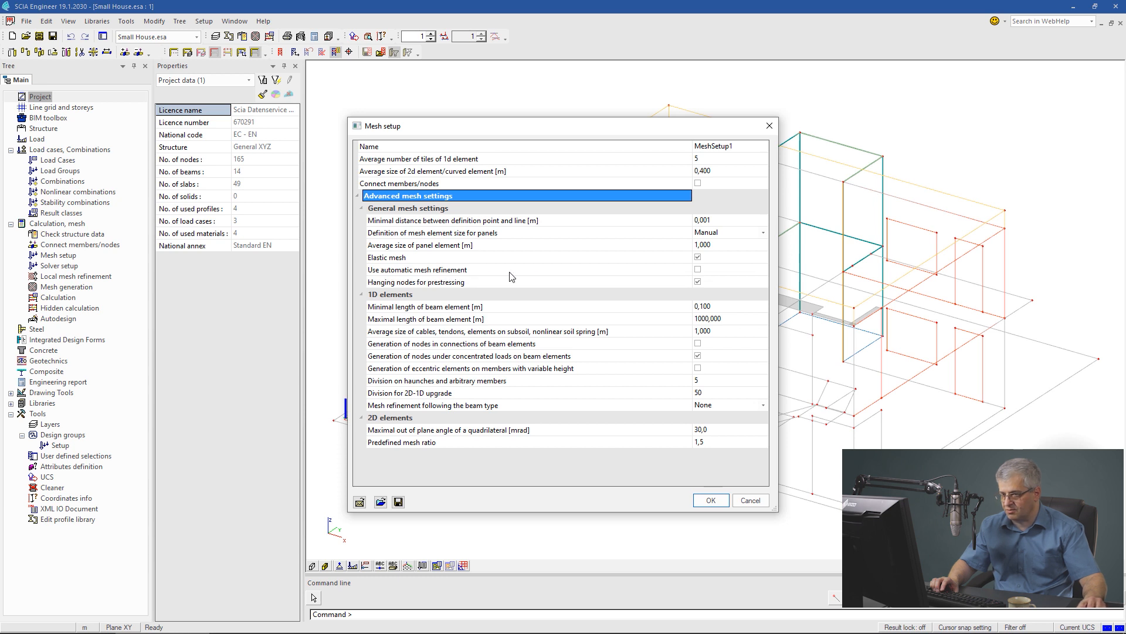
pyautogui.click(698, 270)
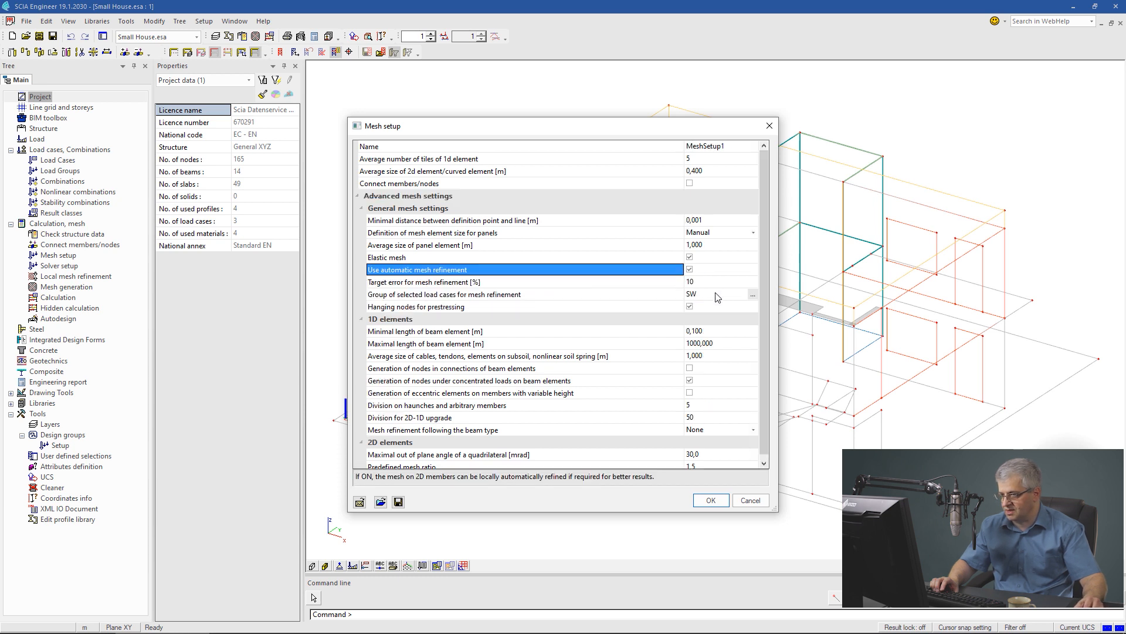
pyautogui.click(704, 284)
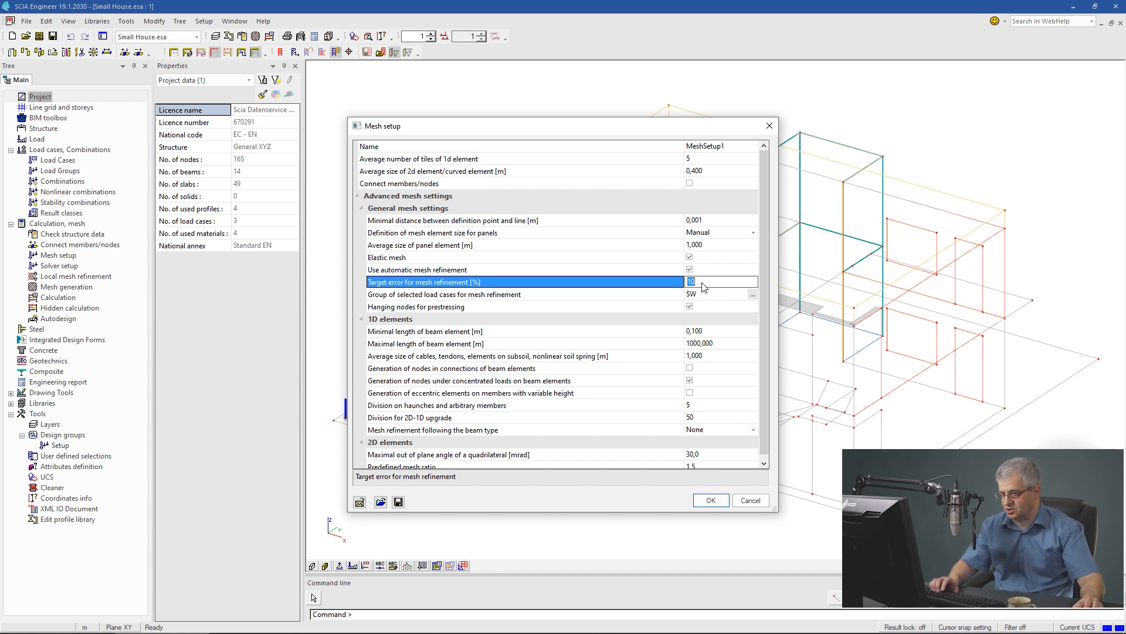
pyautogui.click(753, 298)
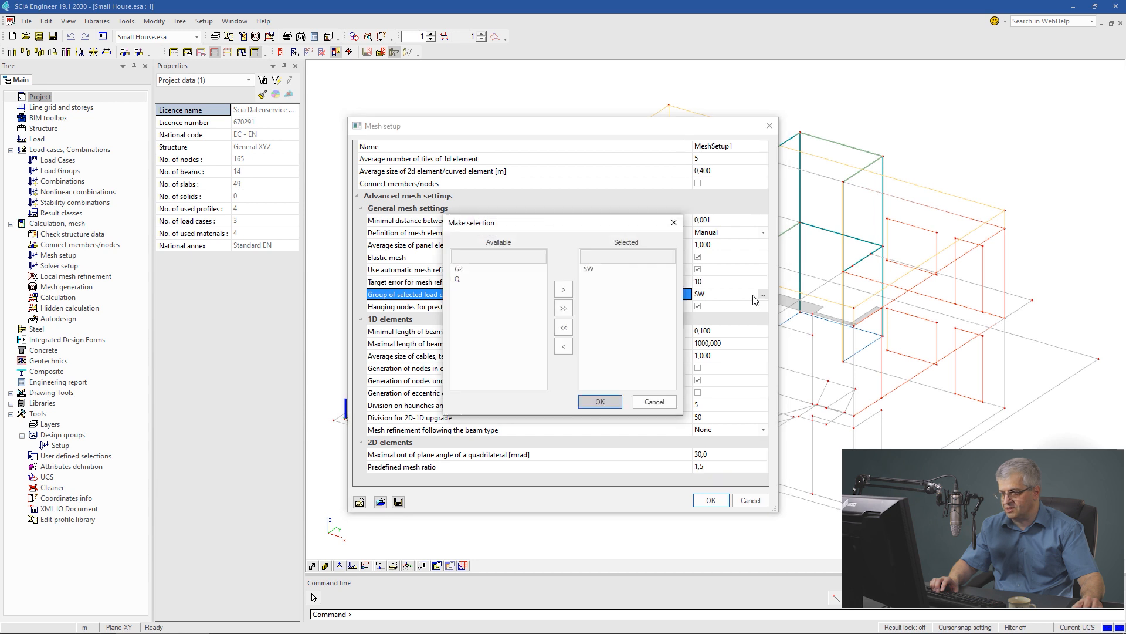
pyautogui.click(563, 310)
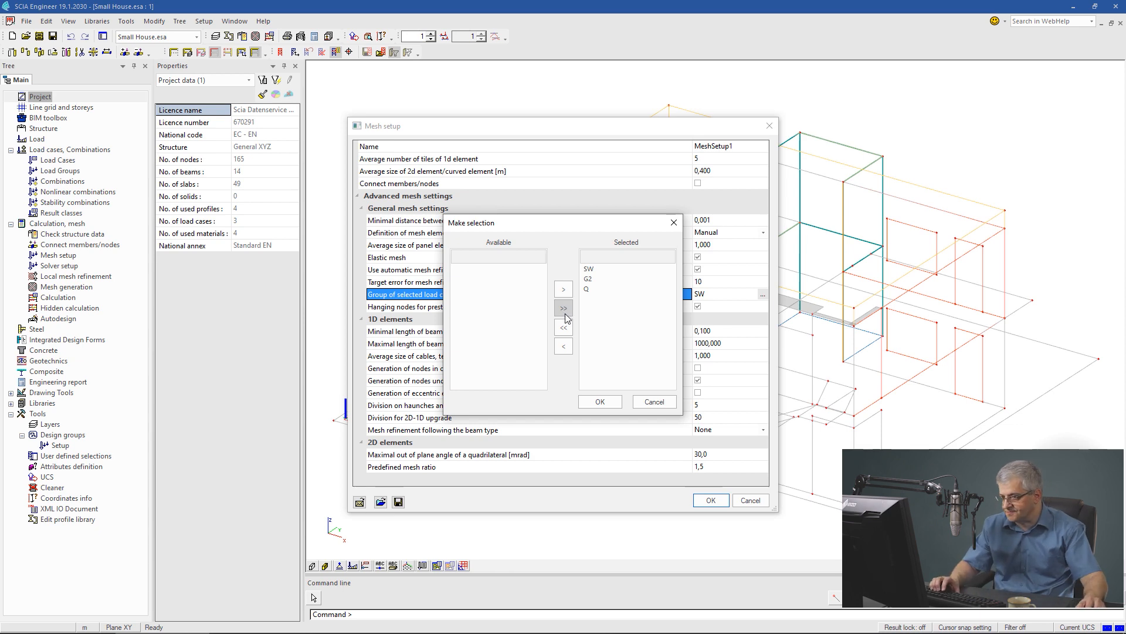
pyautogui.click(599, 402)
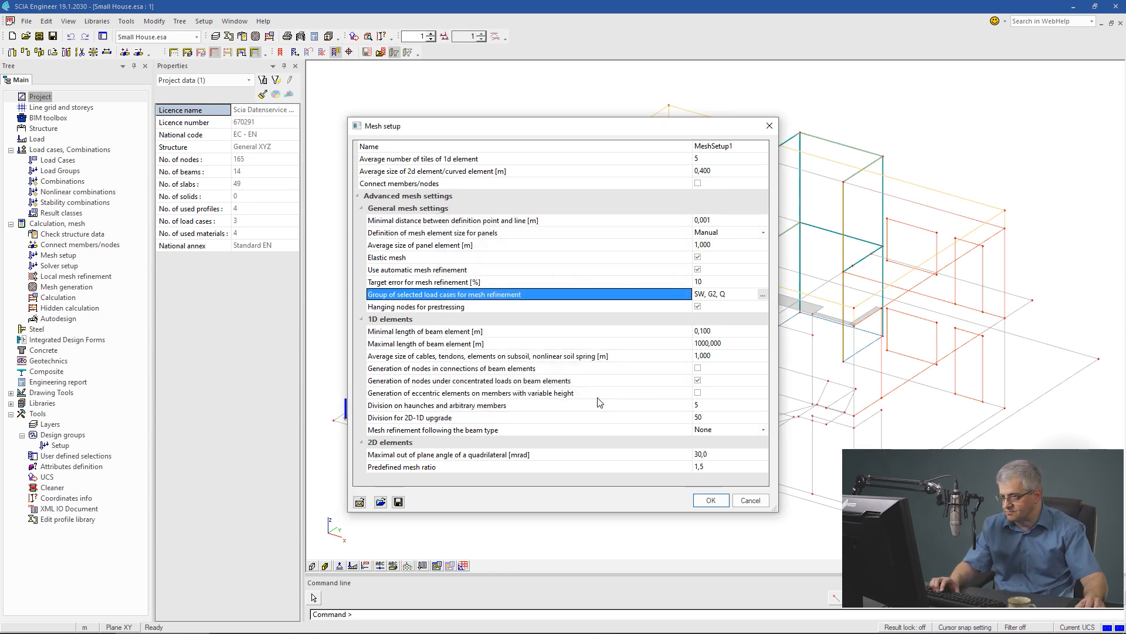
pyautogui.click(707, 506)
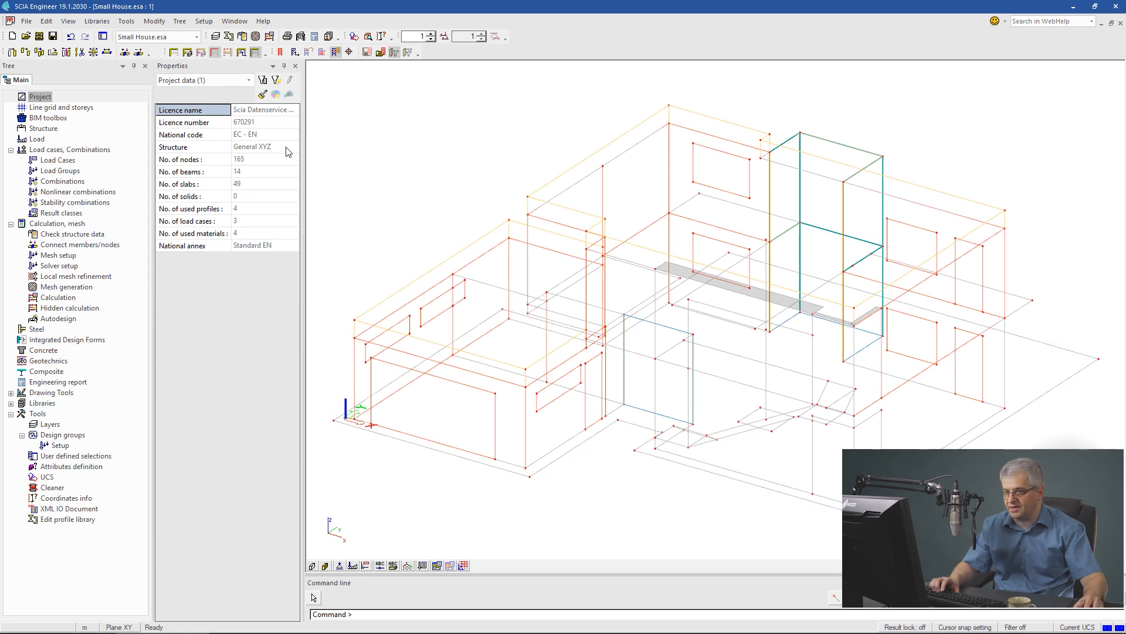
# Run the linear analysis of the house model and close the end-of-analysis report
pyautogui.click(270, 36)
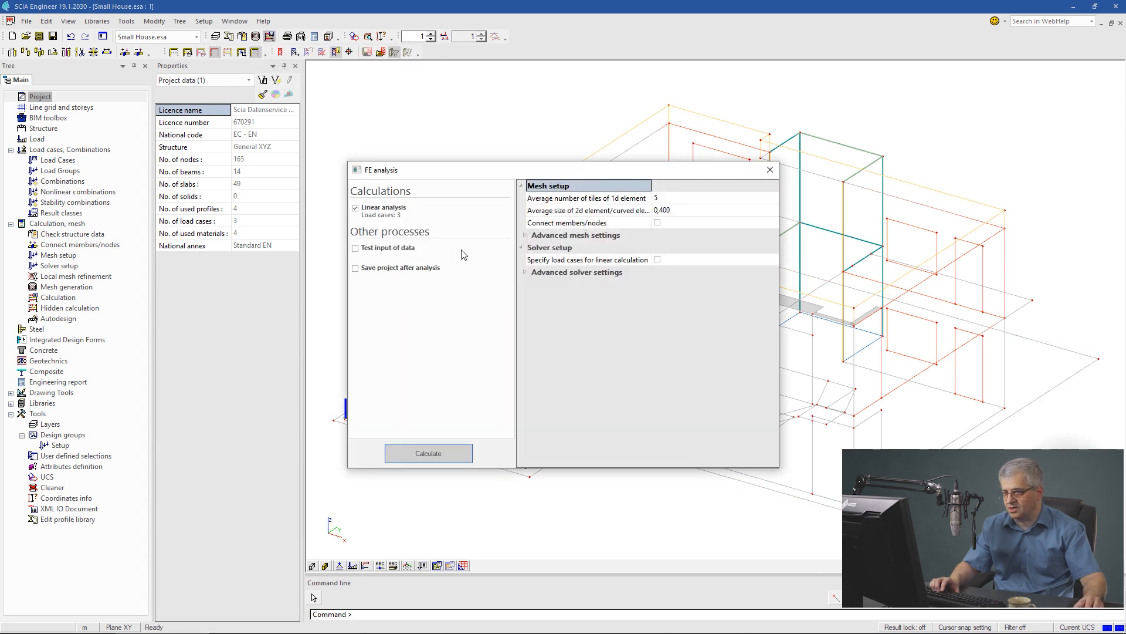
pyautogui.click(445, 452)
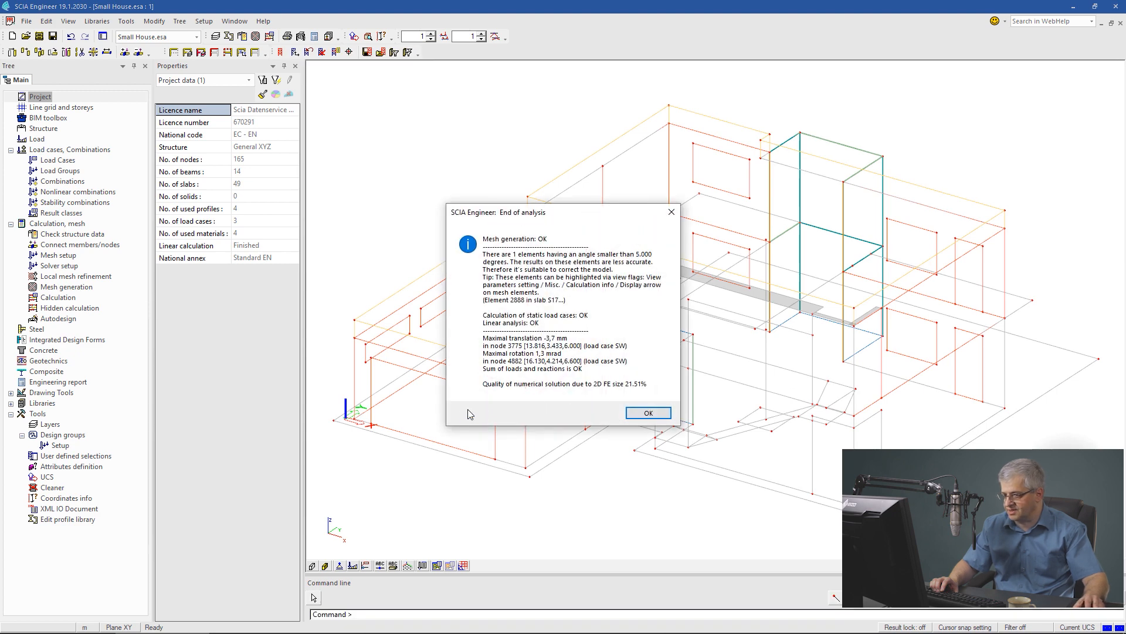
pyautogui.moveTo(482, 391); pyautogui.dragTo(647, 389)
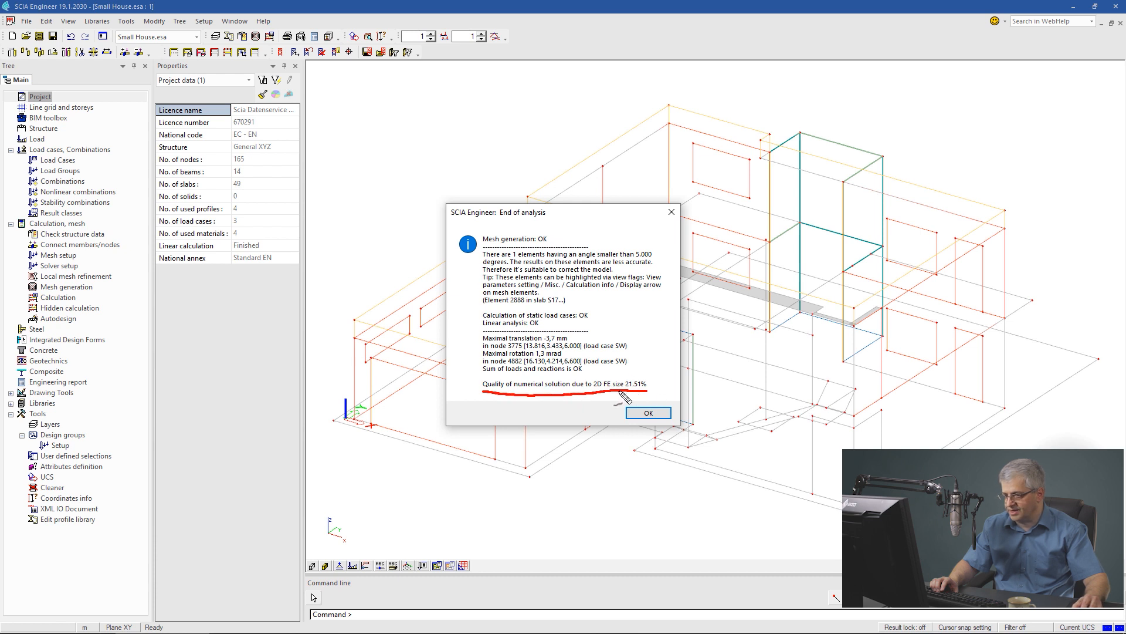
pyautogui.press('Escape')
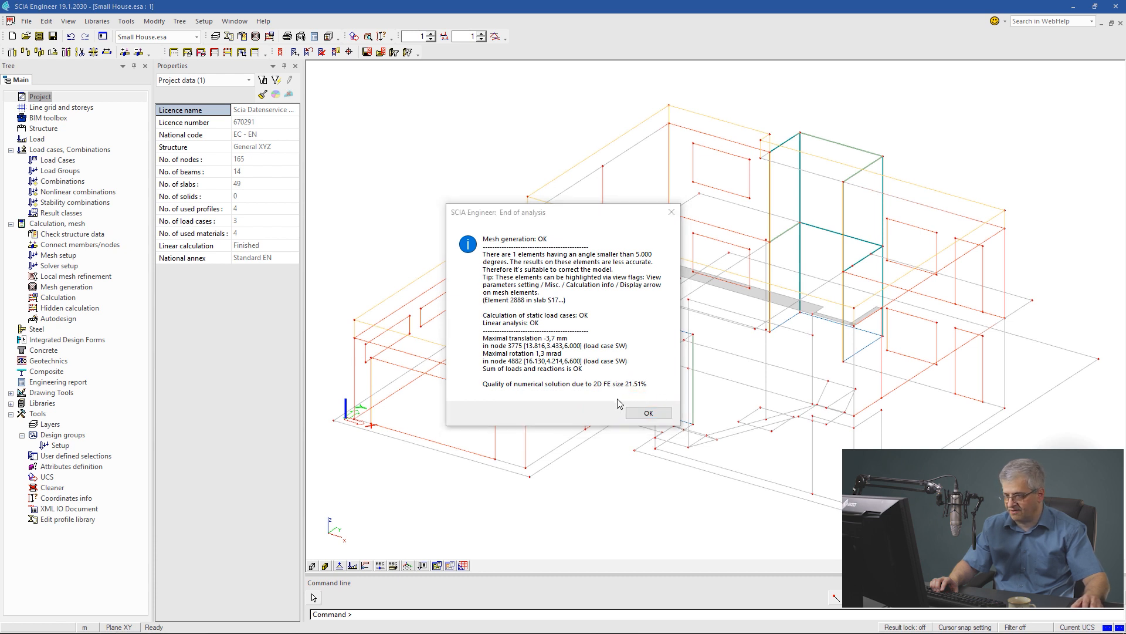
pyautogui.click(649, 412)
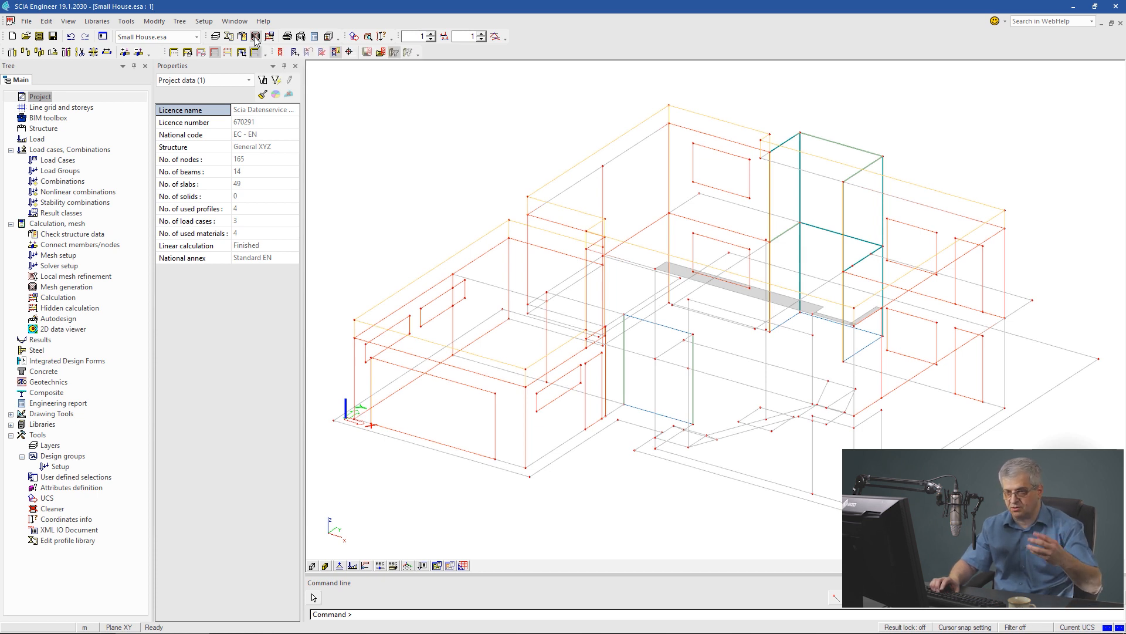
# Display the numerical error results on the 2D members of the house
pyautogui.click(59, 340)
pyautogui.doubleClick(49, 139)
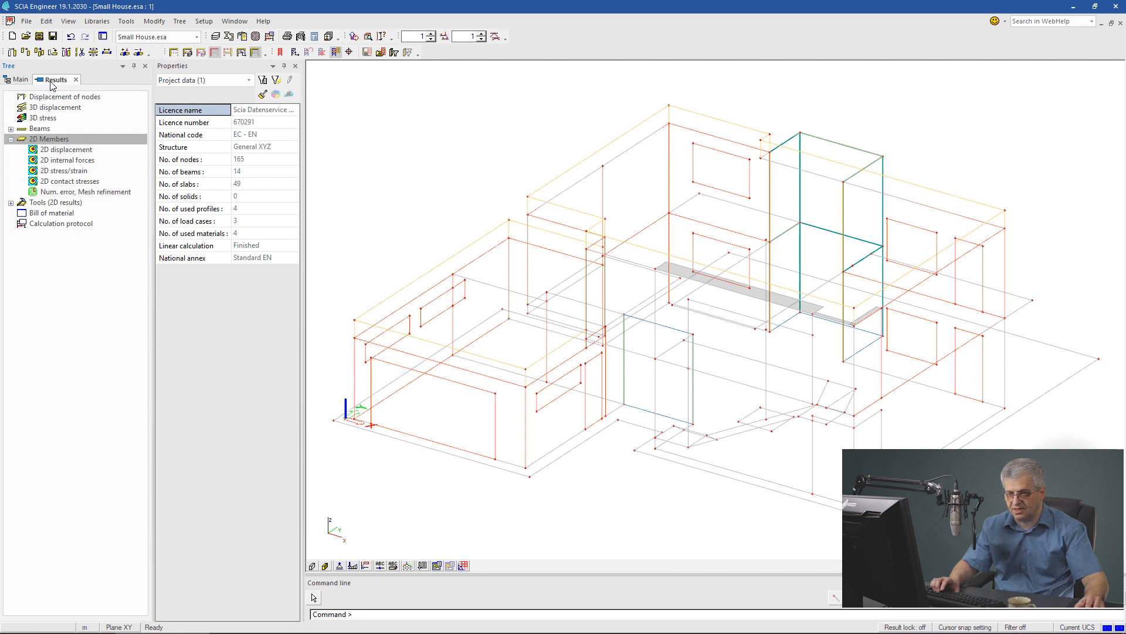
pyautogui.click(66, 193)
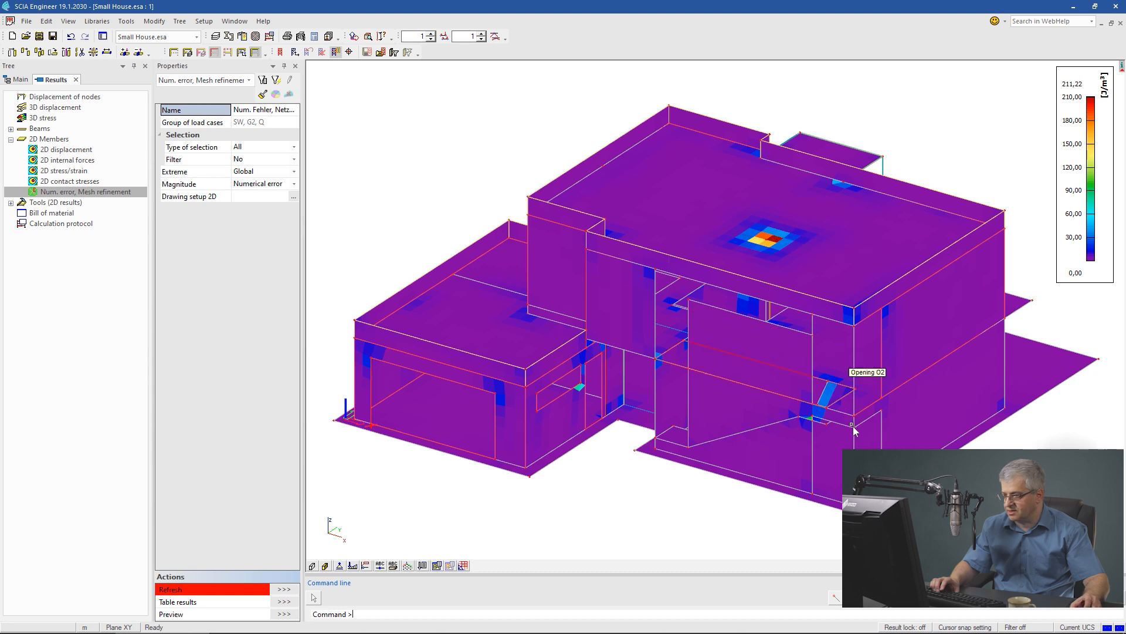
pyautogui.scroll(1, 828, 406)
pyautogui.scroll(-1, 827, 406)
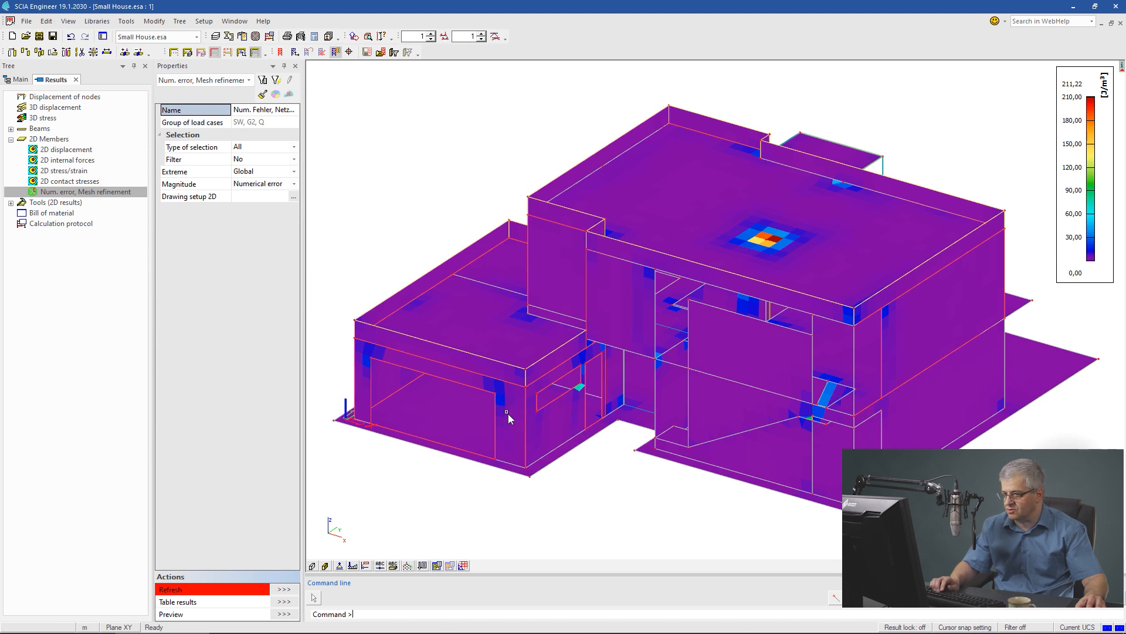
pyautogui.keyDown('ctrl'); pyautogui.moveTo(516, 418); pyautogui.dragTo(515, 424, button='right'); pyautogui.keyUp('ctrl')
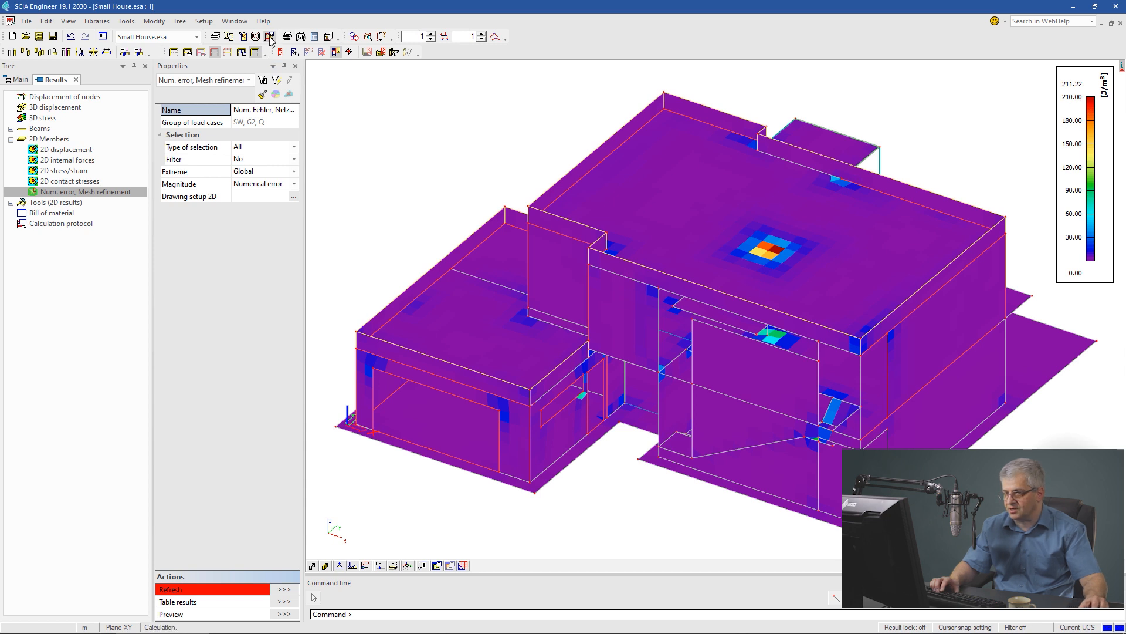
# Examine the numerical error on the lower floor by lowering a clipping box placed around all entities, and switch the box off
pyautogui.click(369, 37)
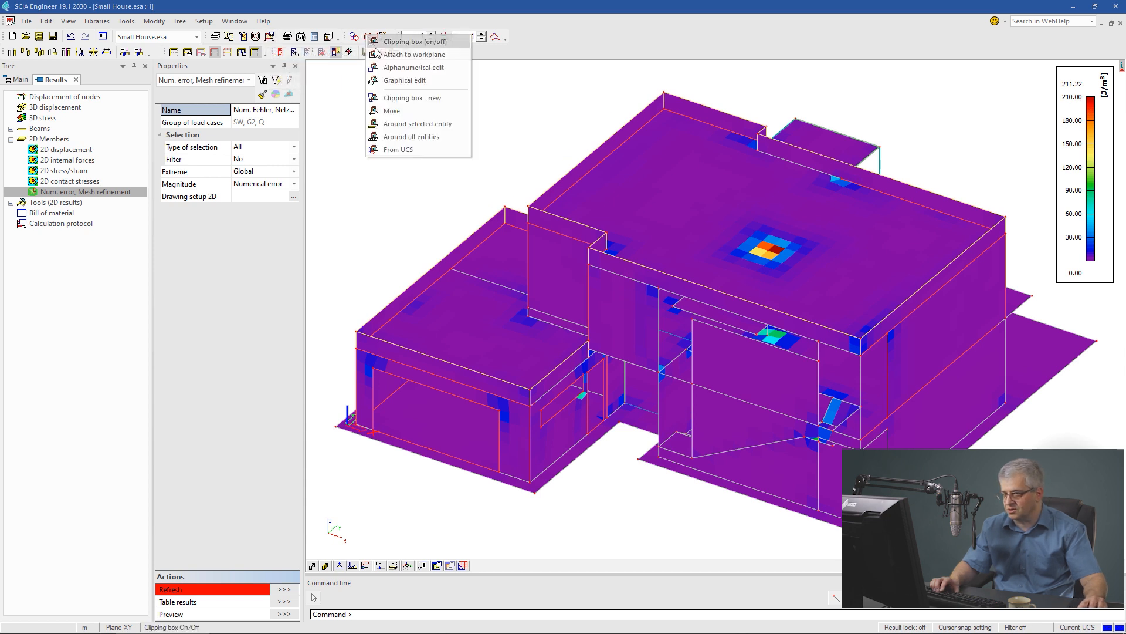
pyautogui.click(411, 137)
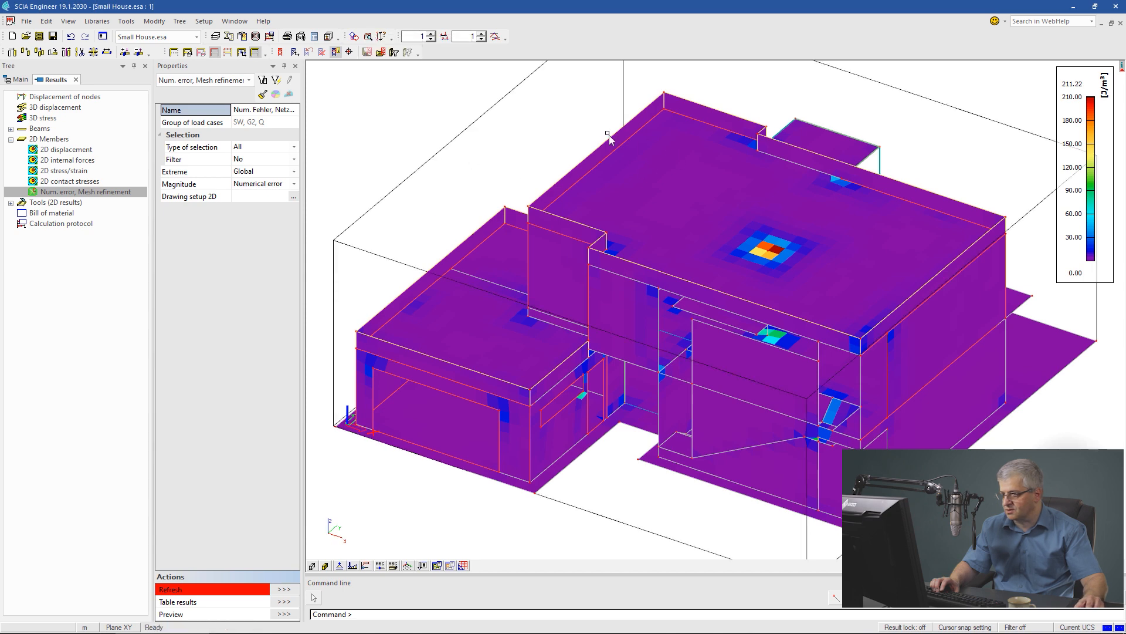
pyautogui.click(480, 119)
pyautogui.moveTo(720, 185); pyautogui.dragTo(761, 356)
pyautogui.keyDown('ctrl'); pyautogui.moveTo(760, 356); pyautogui.dragTo(683, 355, button='right'); pyautogui.keyUp('ctrl')
pyautogui.moveTo(719, 273); pyautogui.dragTo(722, 381)
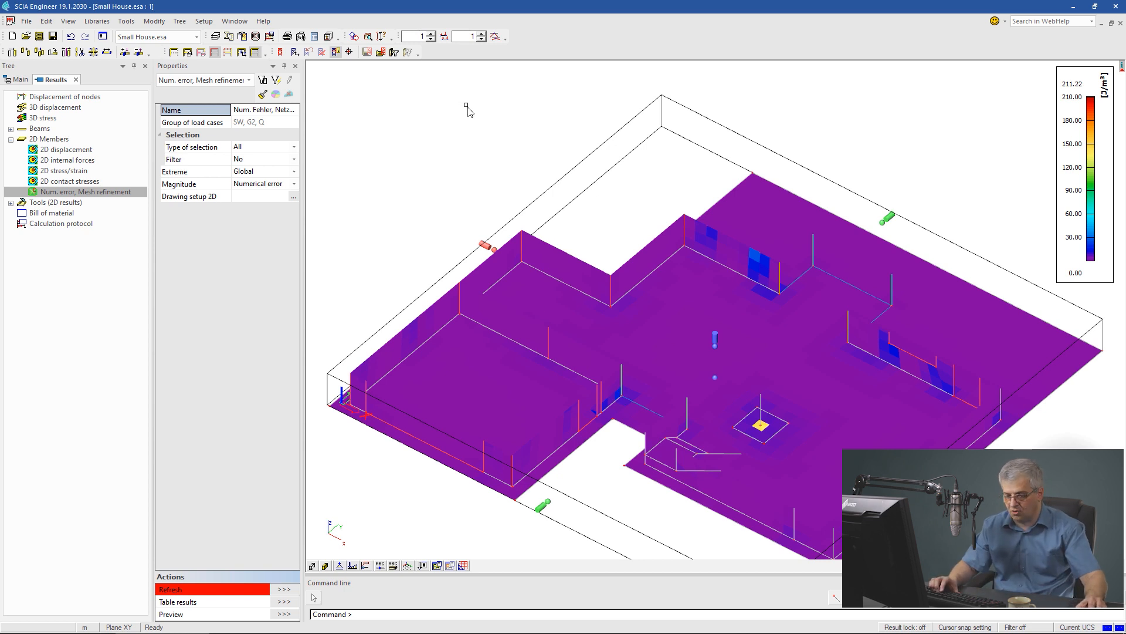
pyautogui.click(368, 38)
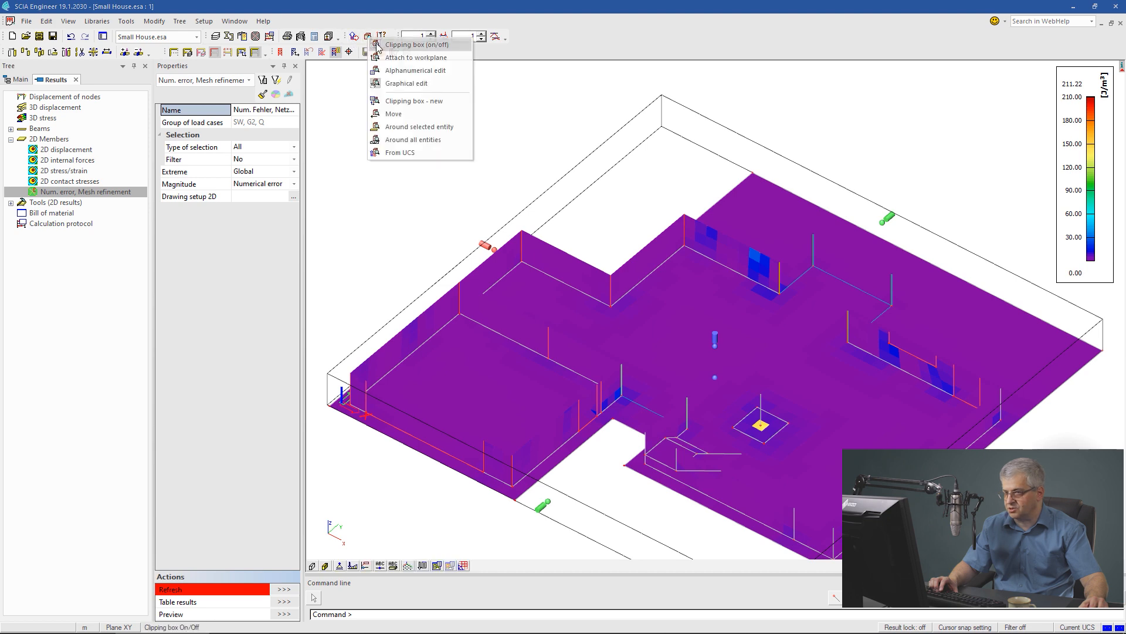
pyautogui.click(376, 44)
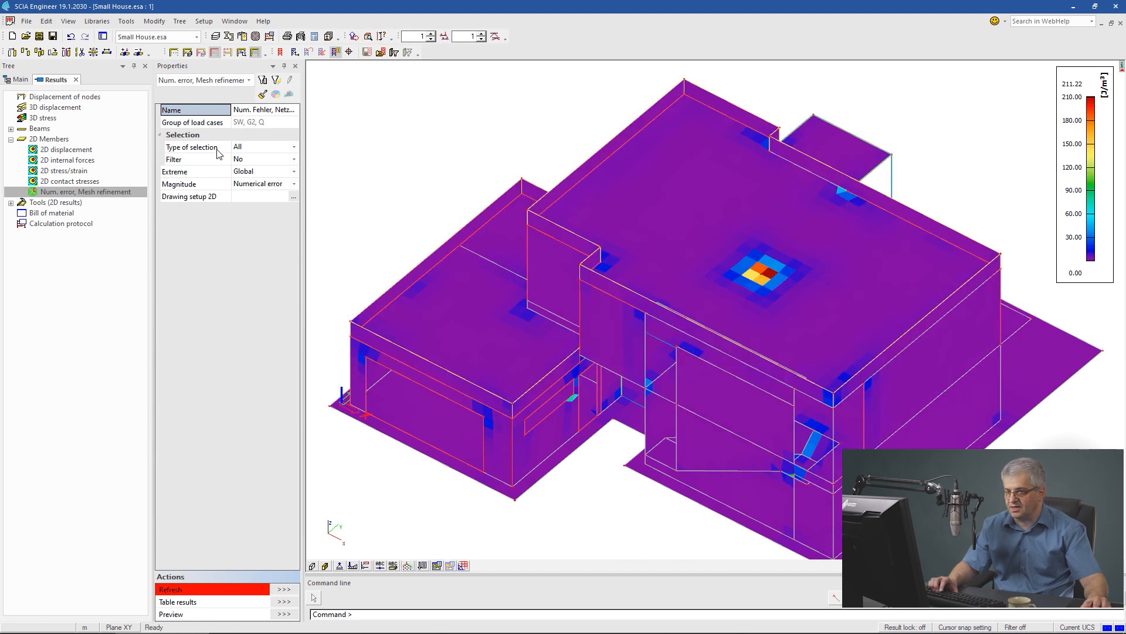
# Generate the refined finite element mesh and turn on its display in the model
pyautogui.click(257, 37)
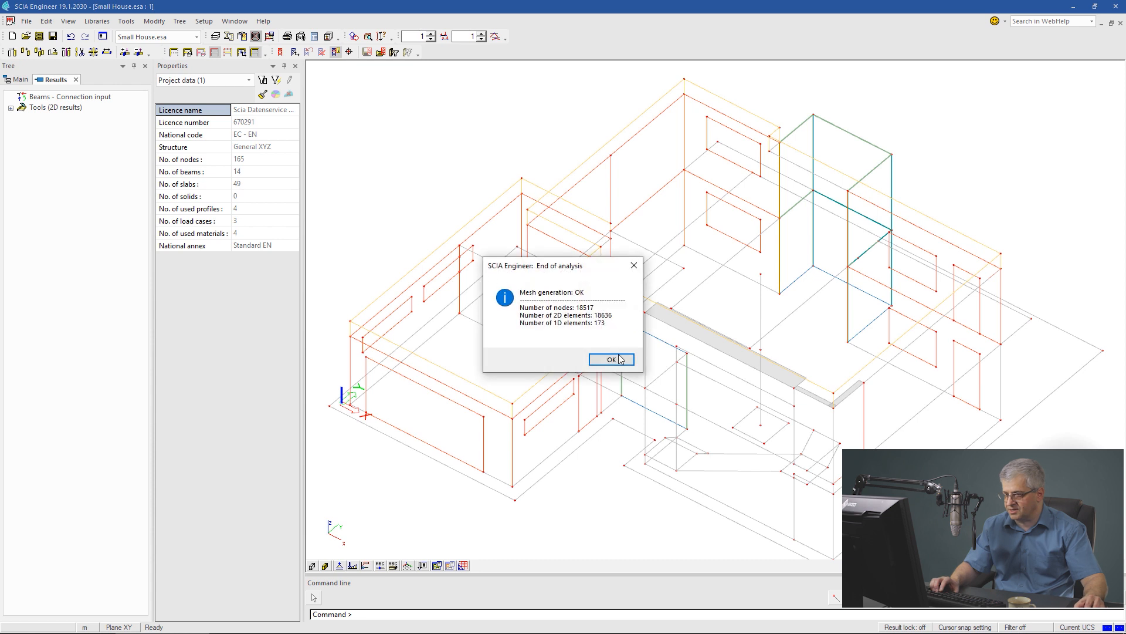
pyautogui.click(613, 363)
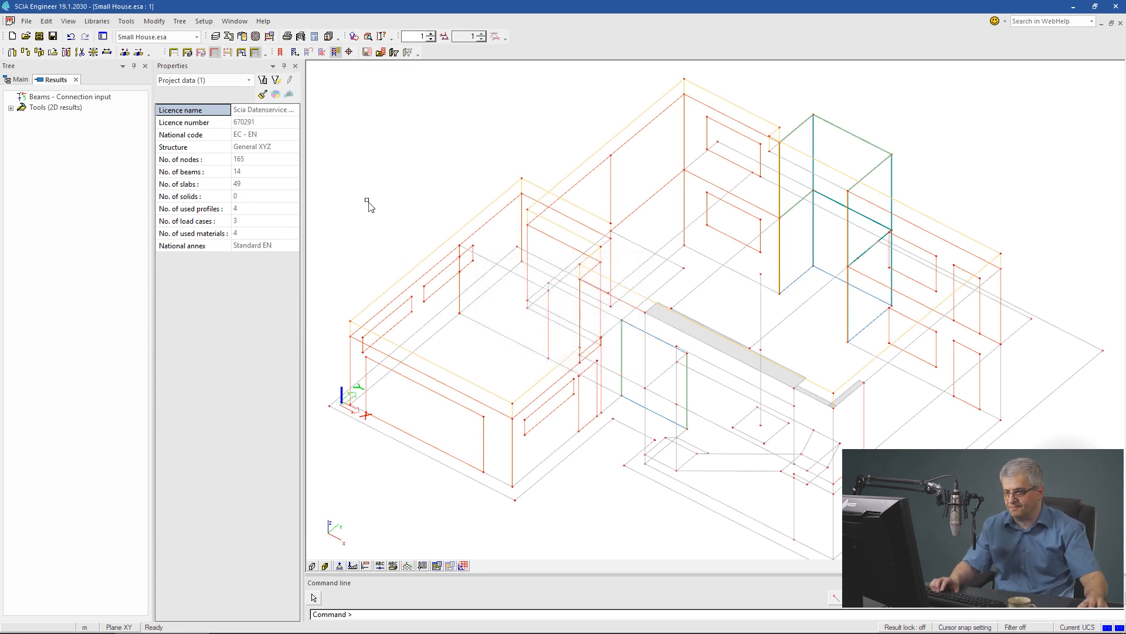
pyautogui.click(437, 565)
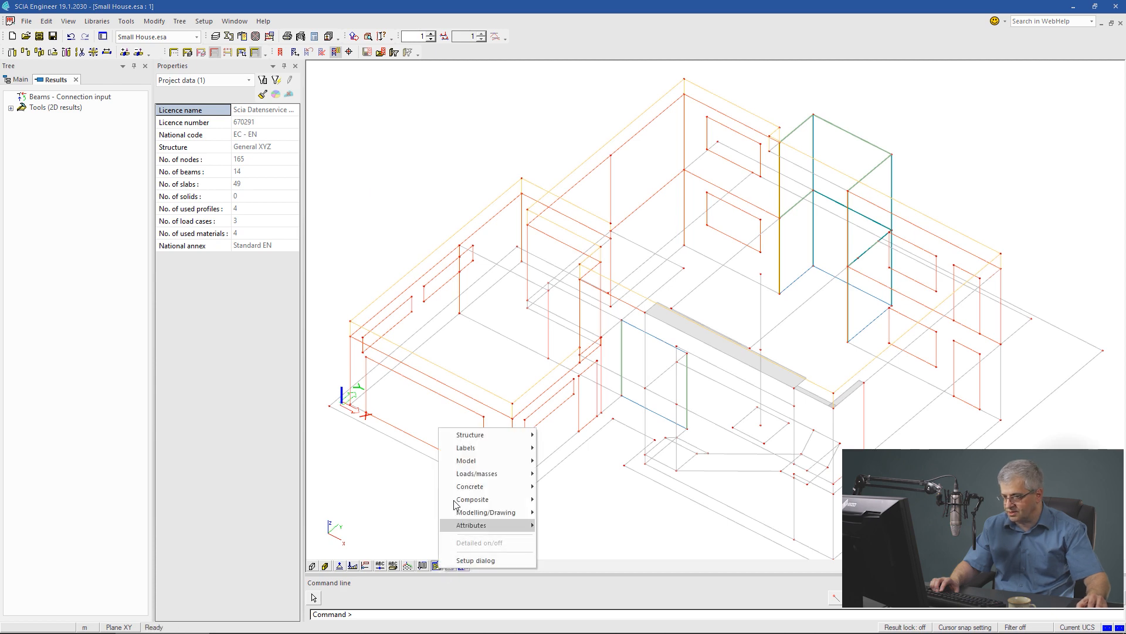
pyautogui.moveTo(475, 435)
pyautogui.click(562, 486)
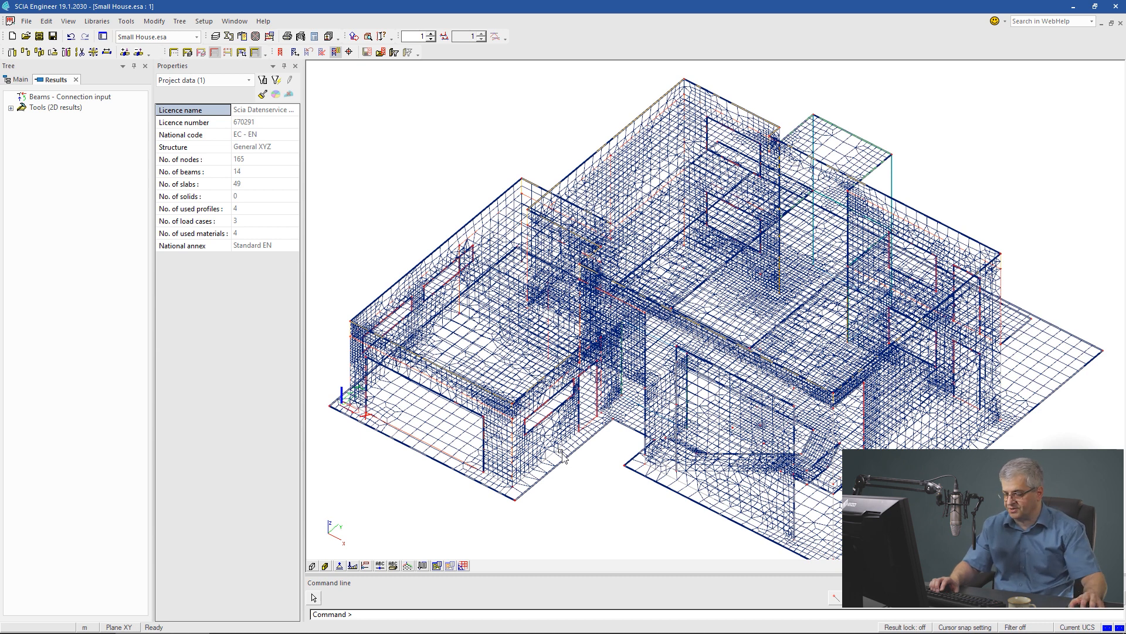
pyautogui.moveTo(401, 359)
pyautogui.keyDown('ctrl'); pyautogui.mouseDown(button='right')
pyautogui.moveTo(408, 347)
pyautogui.moveTo(393, 352)
pyautogui.mouseUp(button='right'); pyautogui.keyUp('ctrl')
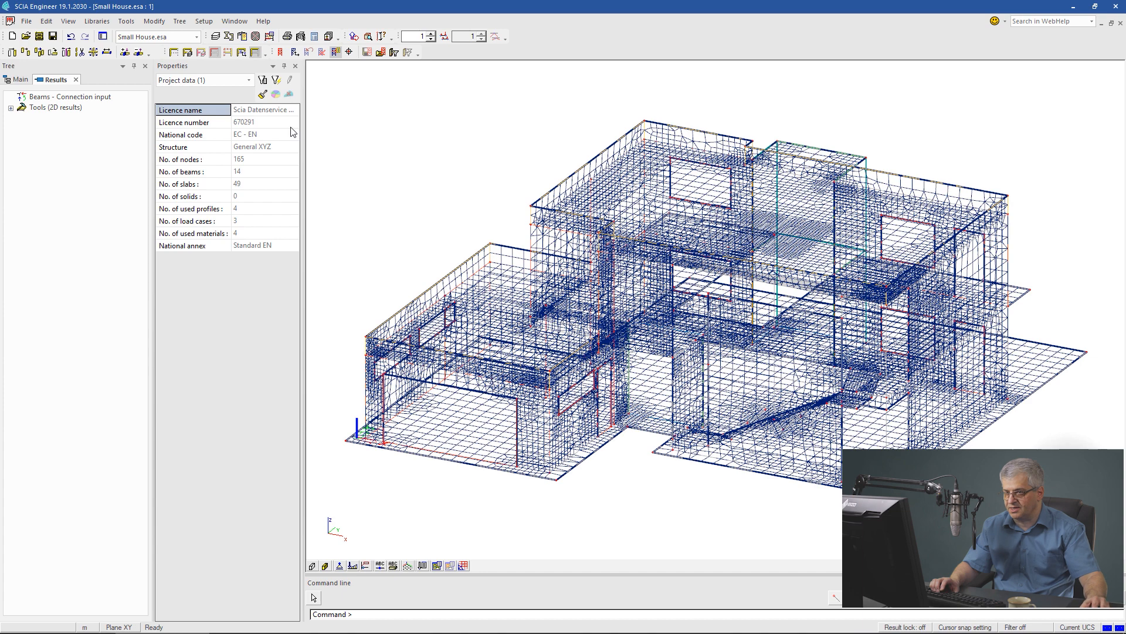
# Rerun the linear analysis on the refined mesh and close its report
pyautogui.click(269, 36)
pyautogui.click(444, 455)
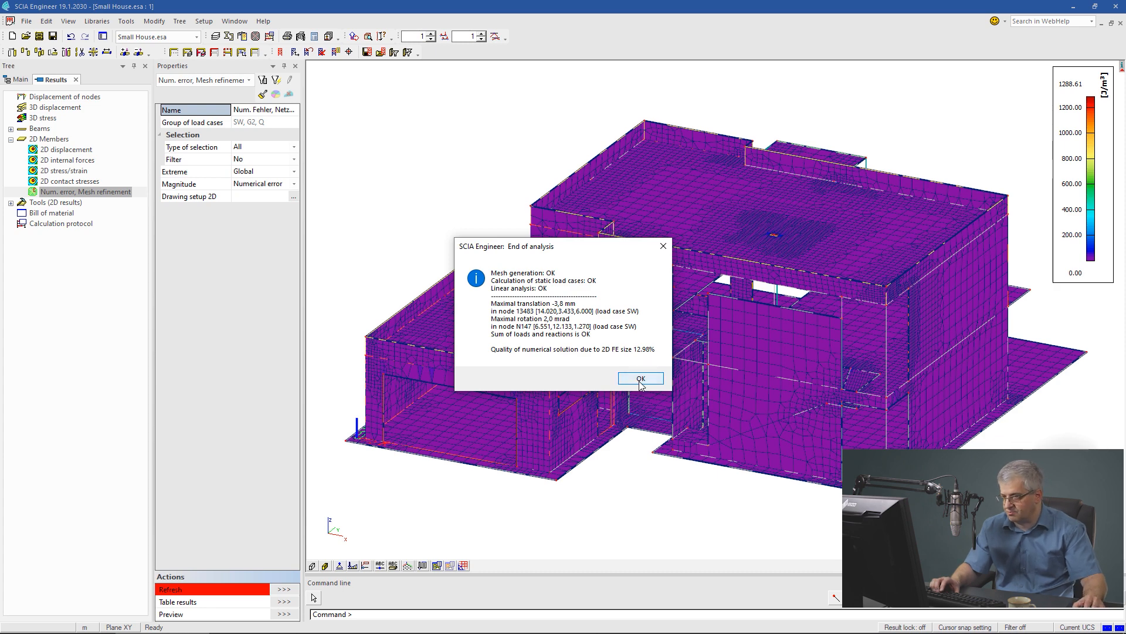
pyautogui.click(640, 379)
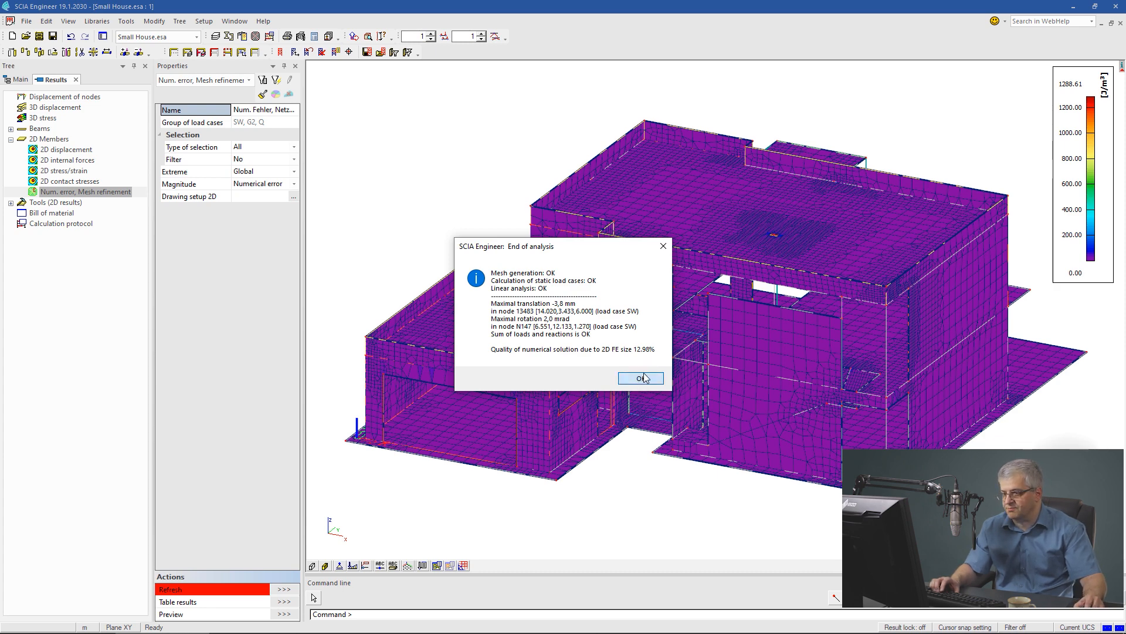
pyautogui.click(641, 378)
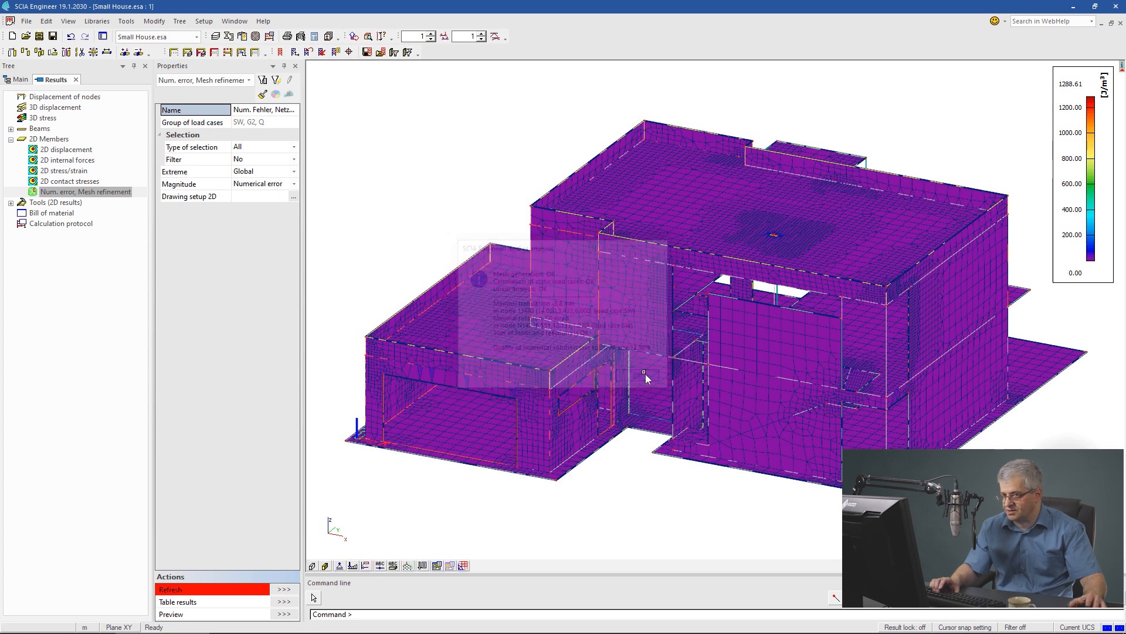
# Switch the 2D result magnitude to Mesh refinement, refresh the plot, and inspect the element sizes around the garage and walls
pyautogui.click(294, 184)
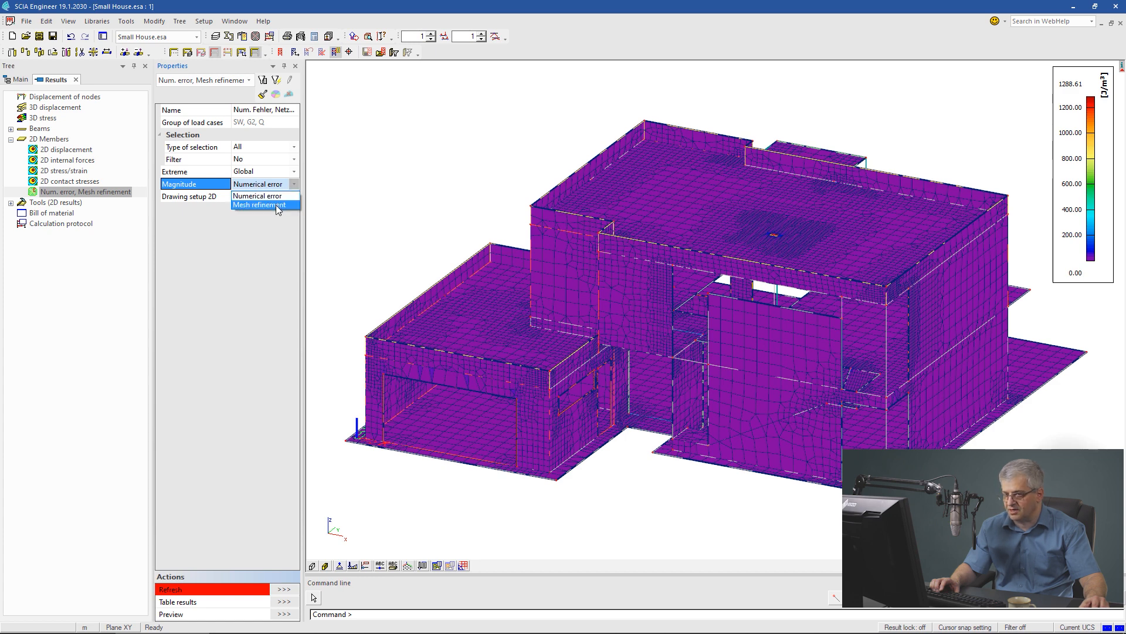
pyautogui.click(278, 206)
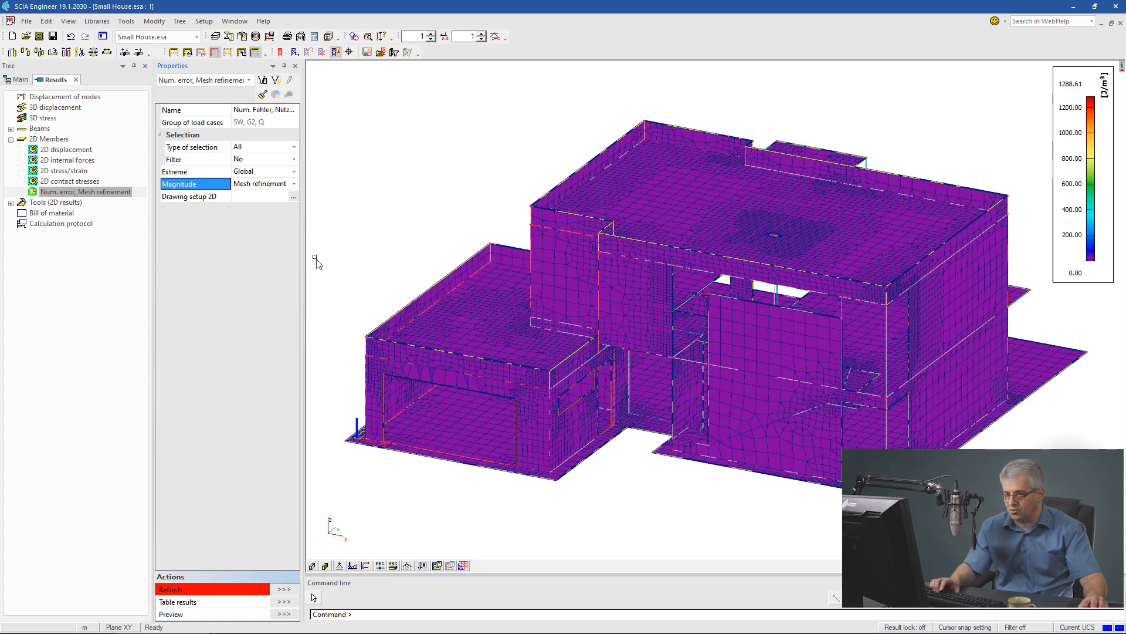
pyautogui.click(284, 589)
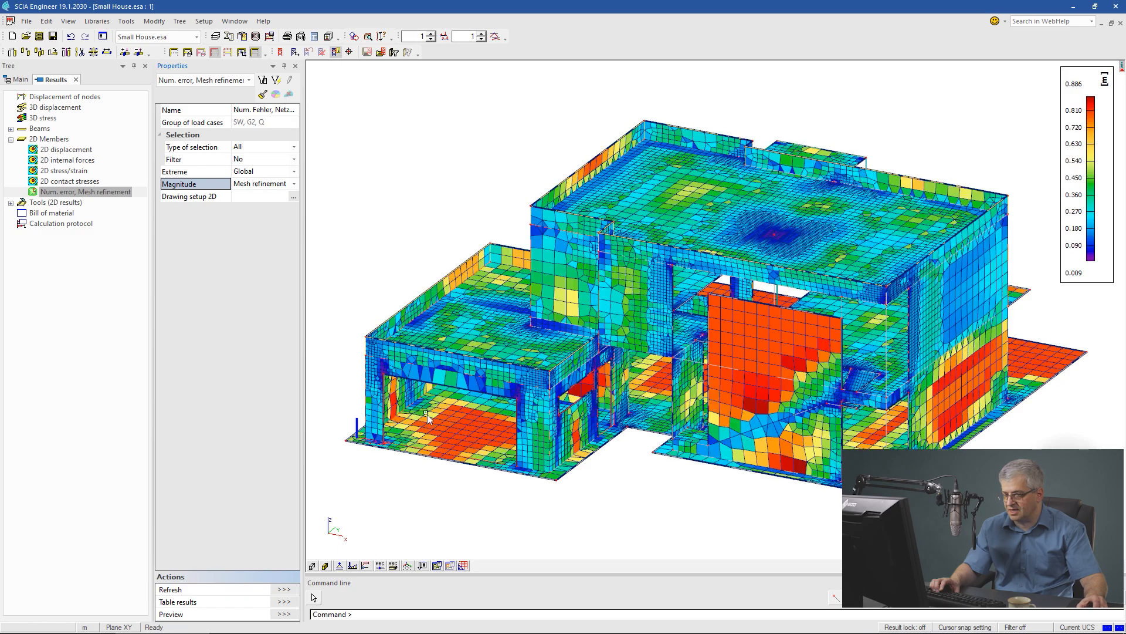
pyautogui.scroll(3, 399, 384)
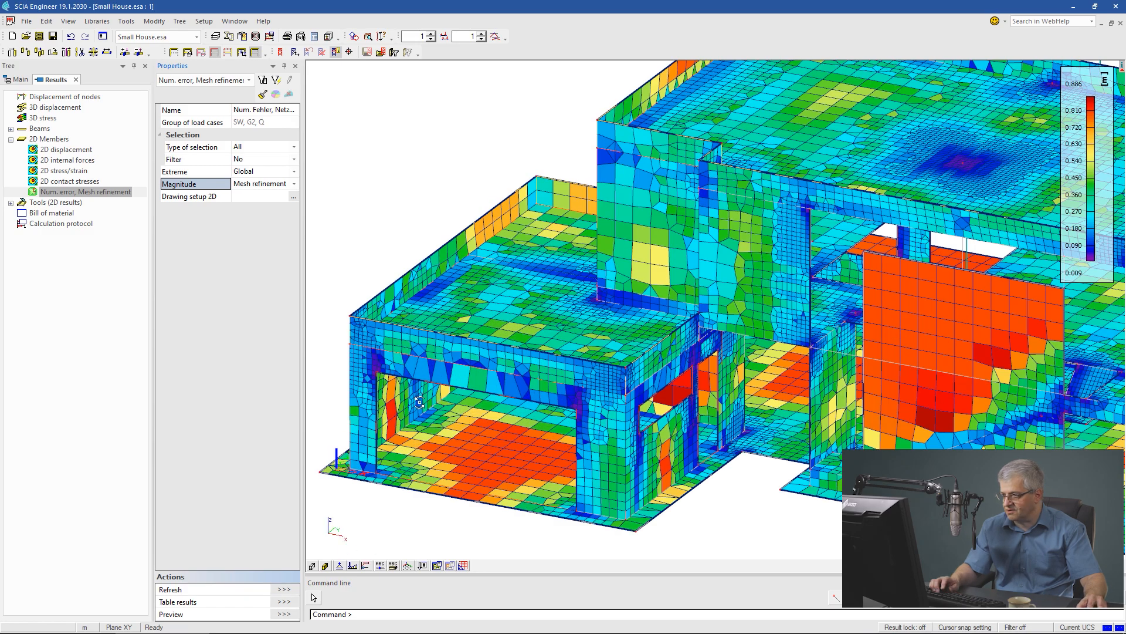
pyautogui.scroll(2, 410, 390)
pyautogui.moveTo(434, 443); pyautogui.dragTo(431, 306, button='middle')
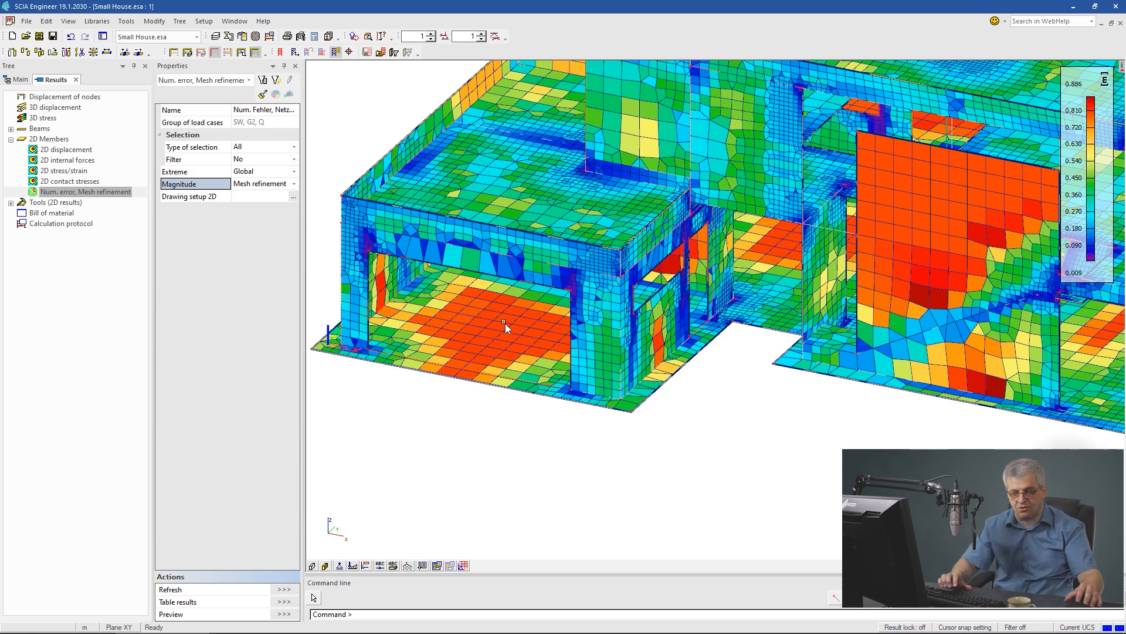
pyautogui.moveTo(698, 279); pyautogui.dragTo(630, 301, button='middle')
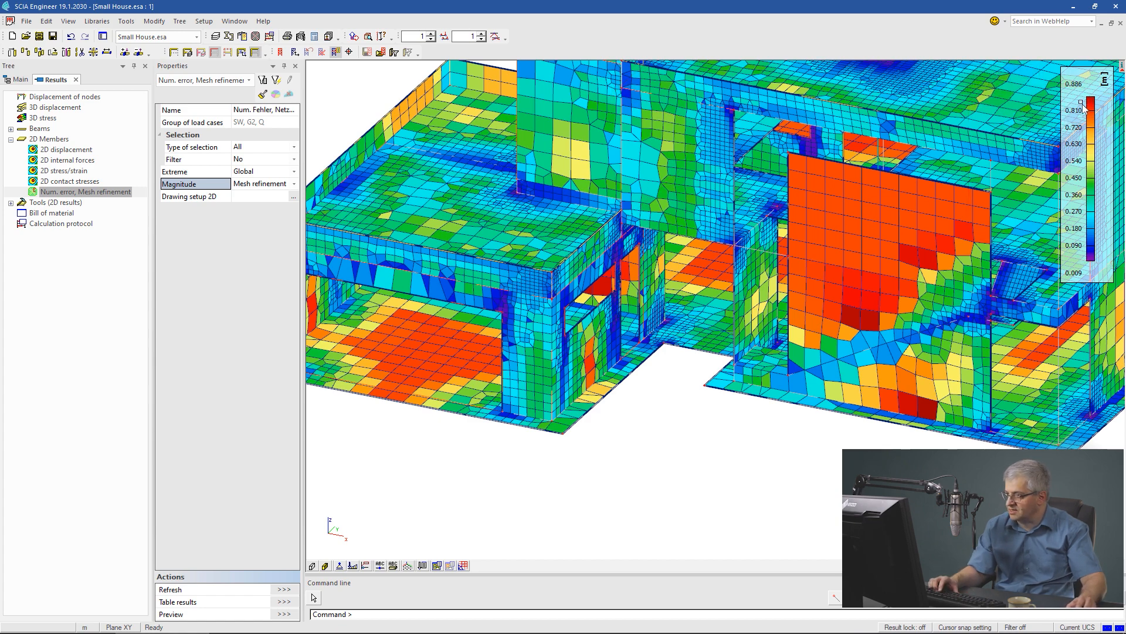
# Examine the refinement element sizes across the garage floor slab and around the column beneath the roof slab
pyautogui.scroll(-3, 464, 353)
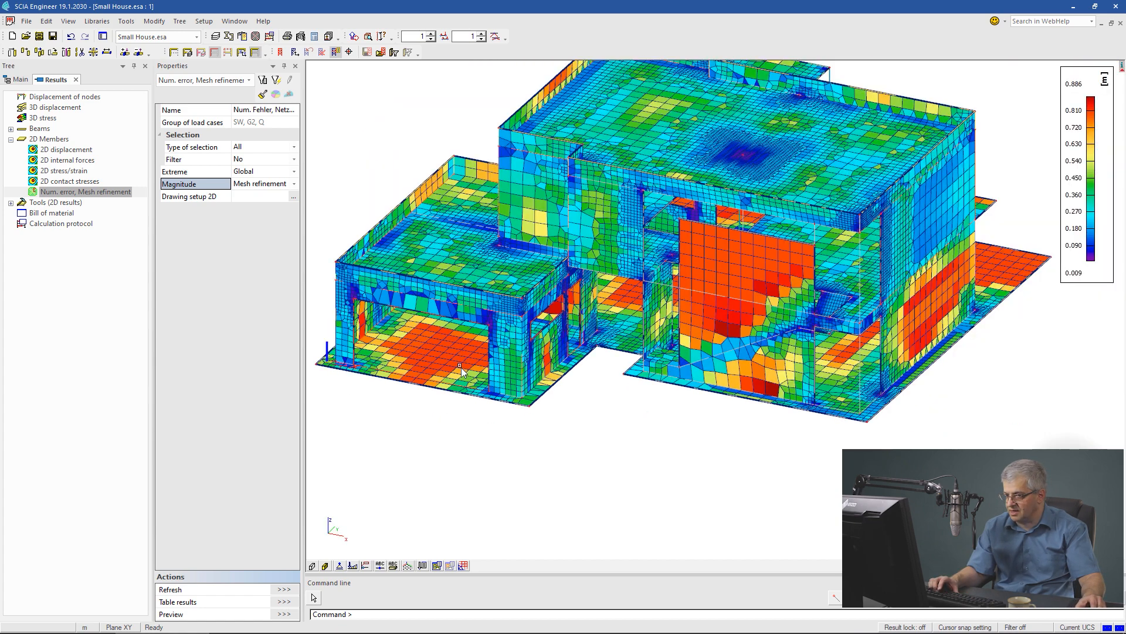
pyautogui.scroll(4, 461, 368)
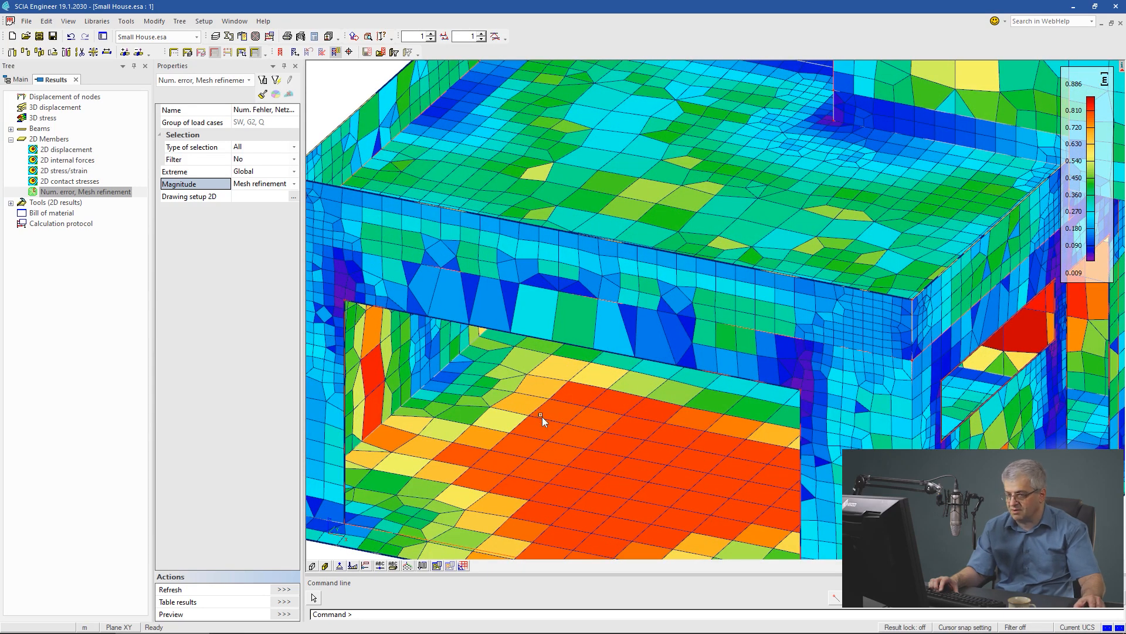
pyautogui.scroll(-5, 544, 413)
pyautogui.moveTo(581, 417); pyautogui.dragTo(447, 399, button='middle')
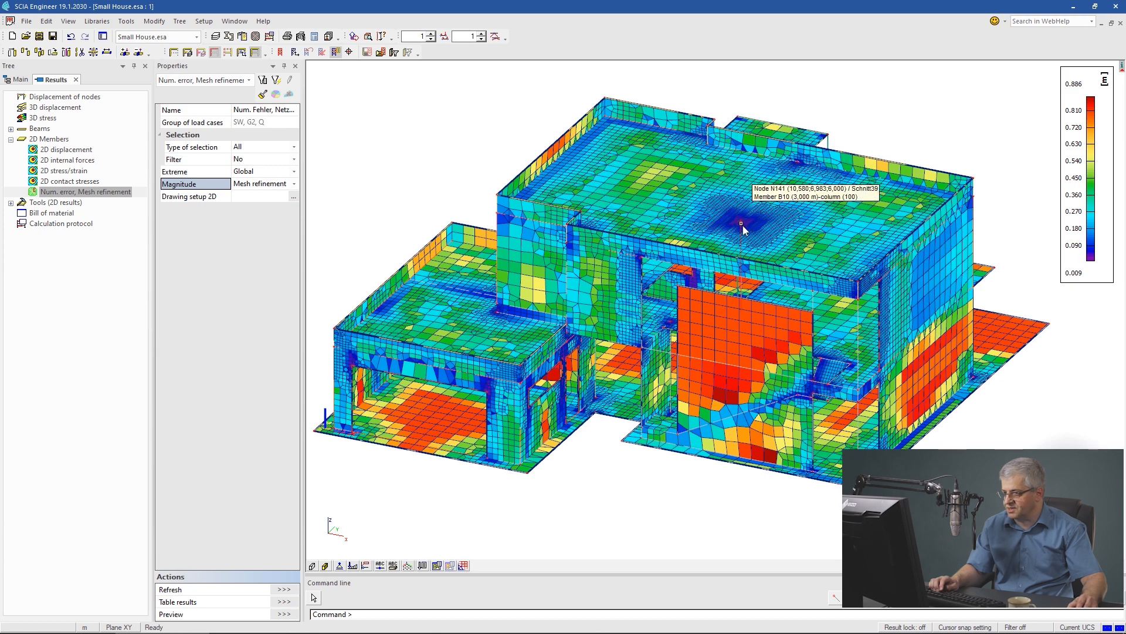
pyautogui.moveTo(366, 96)
pyautogui.keyDown('ctrl'); pyautogui.mouseDown(button='right')
pyautogui.moveTo(359, 121)
pyautogui.moveTo(356, 109)
pyautogui.mouseUp(button='right'); pyautogui.keyUp('ctrl')
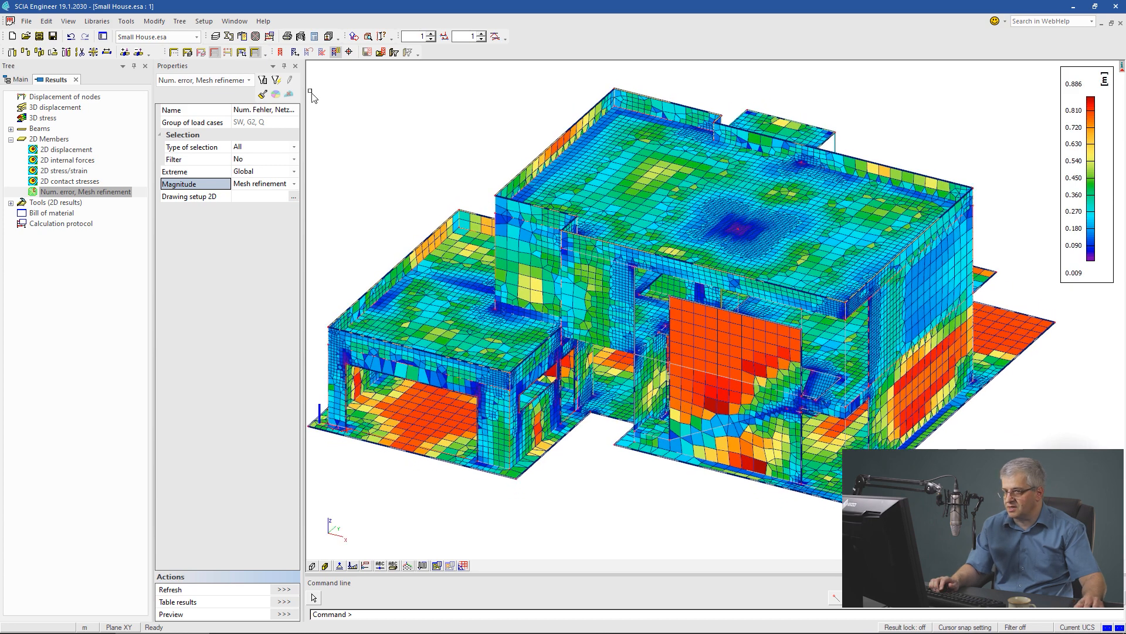
pyautogui.click(381, 36)
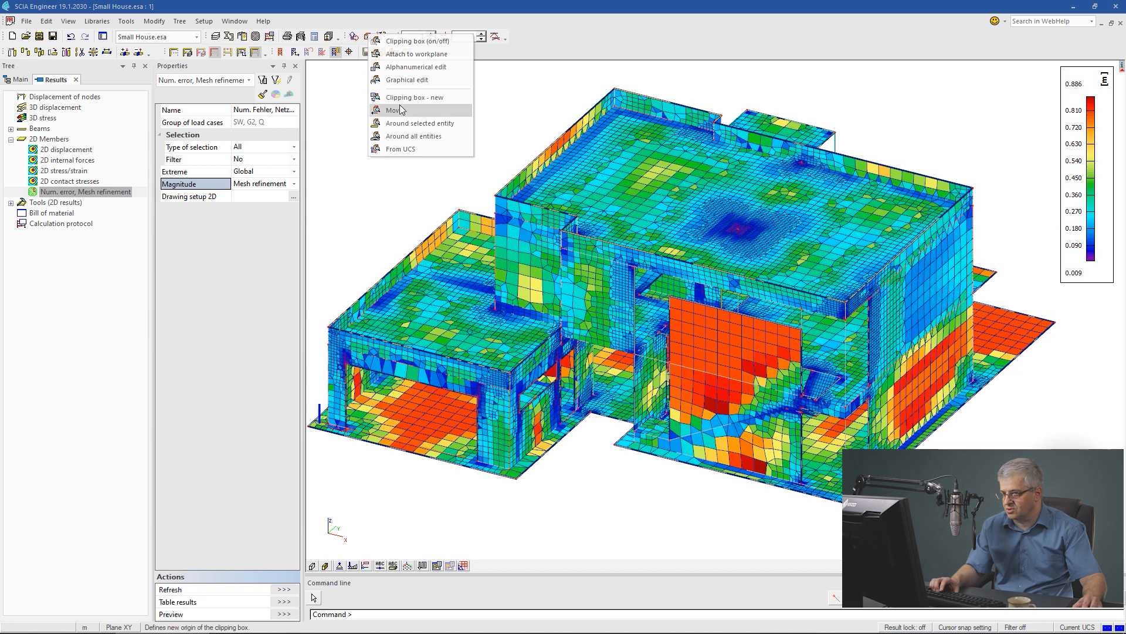
pyautogui.click(404, 96)
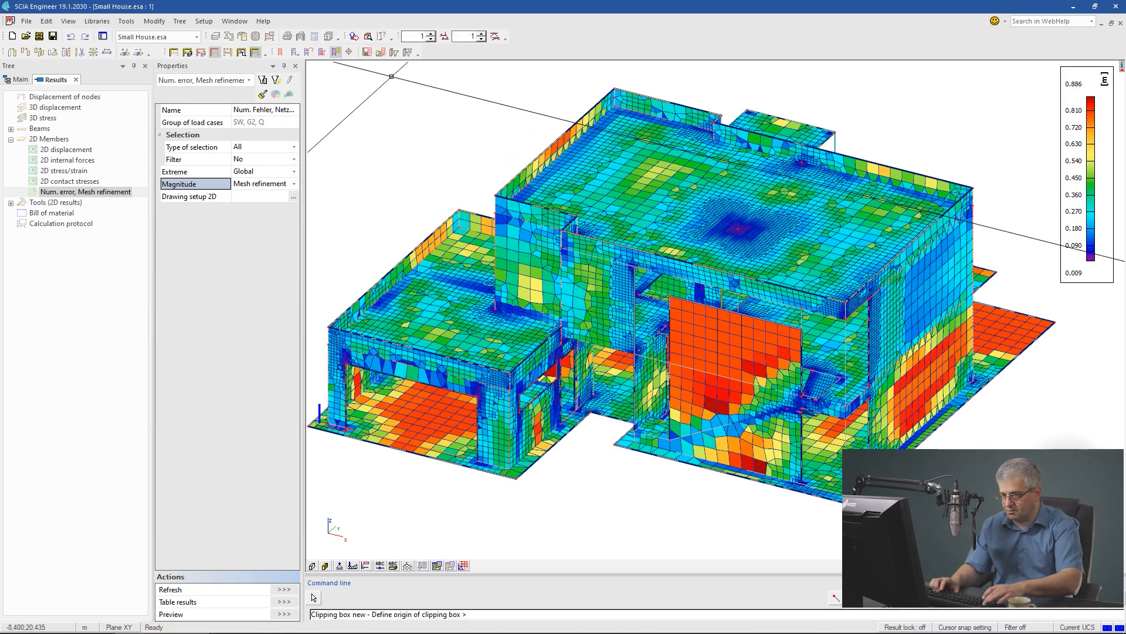
pyautogui.press('Escape')
# Place a clipping box around all entities and lower its upper face to cut away the upper storey
pyautogui.click(381, 36)
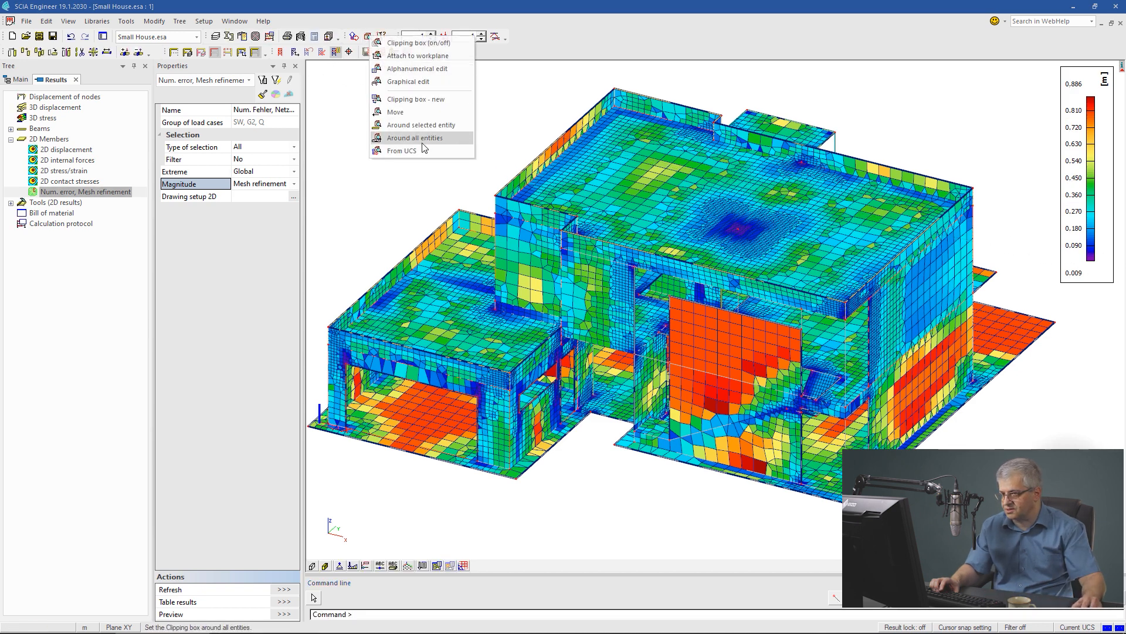
pyautogui.click(420, 138)
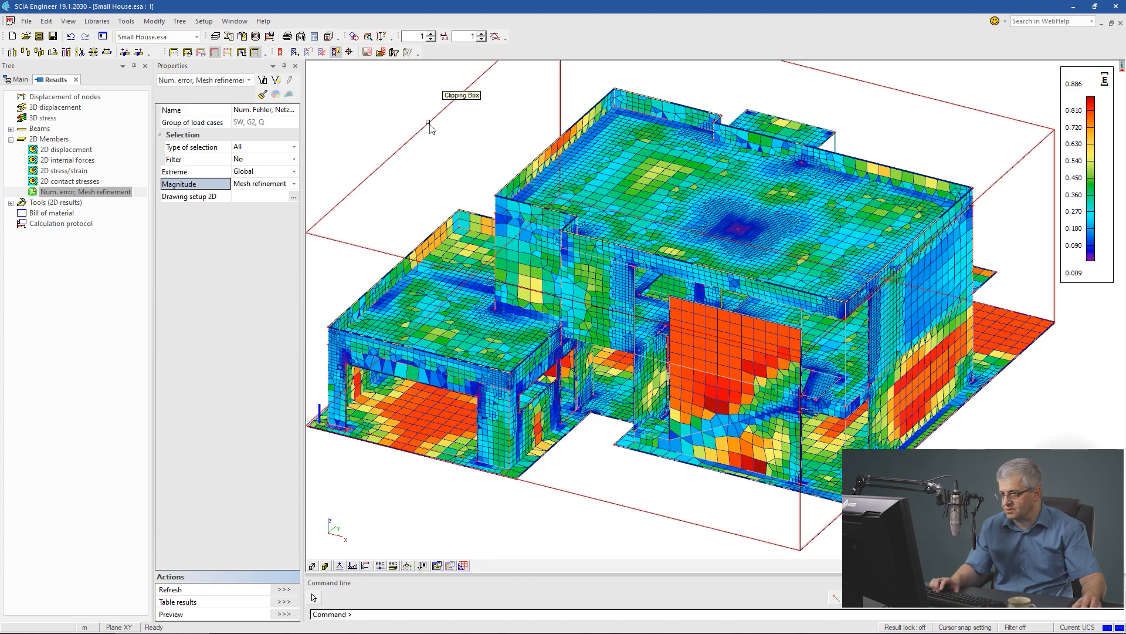
pyautogui.moveTo(684, 170); pyautogui.dragTo(679, 254)
# Examine the refinement element sizes around the floor opening, columns and wall ends on the exposed intermediate slab
pyautogui.scroll(3, 717, 325)
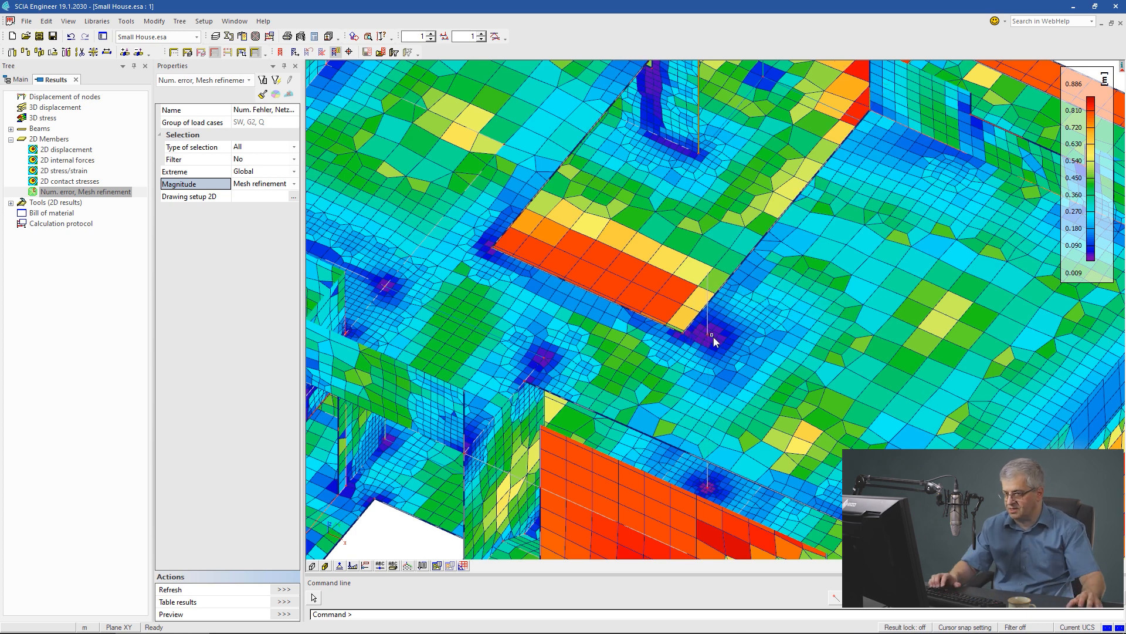
pyautogui.keyDown('ctrl'); pyautogui.moveTo(550, 356); pyautogui.dragTo(566, 284, button='right'); pyautogui.keyUp('ctrl')
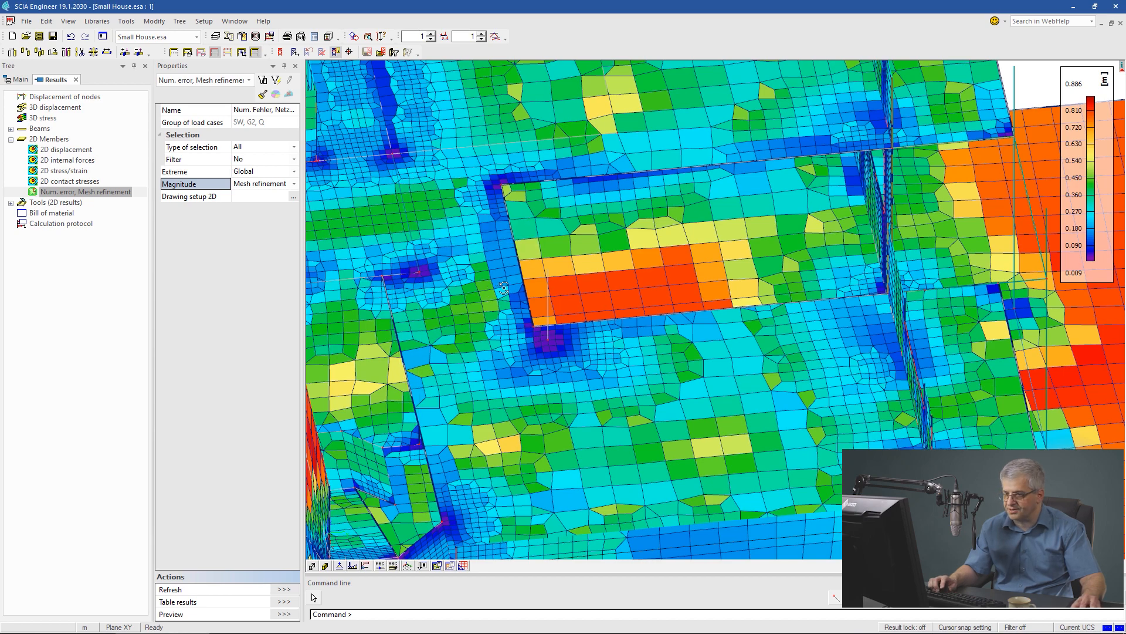
pyautogui.keyDown('ctrl'); pyautogui.moveTo(503, 288); pyautogui.dragTo(527, 298, button='right'); pyautogui.keyUp('ctrl')
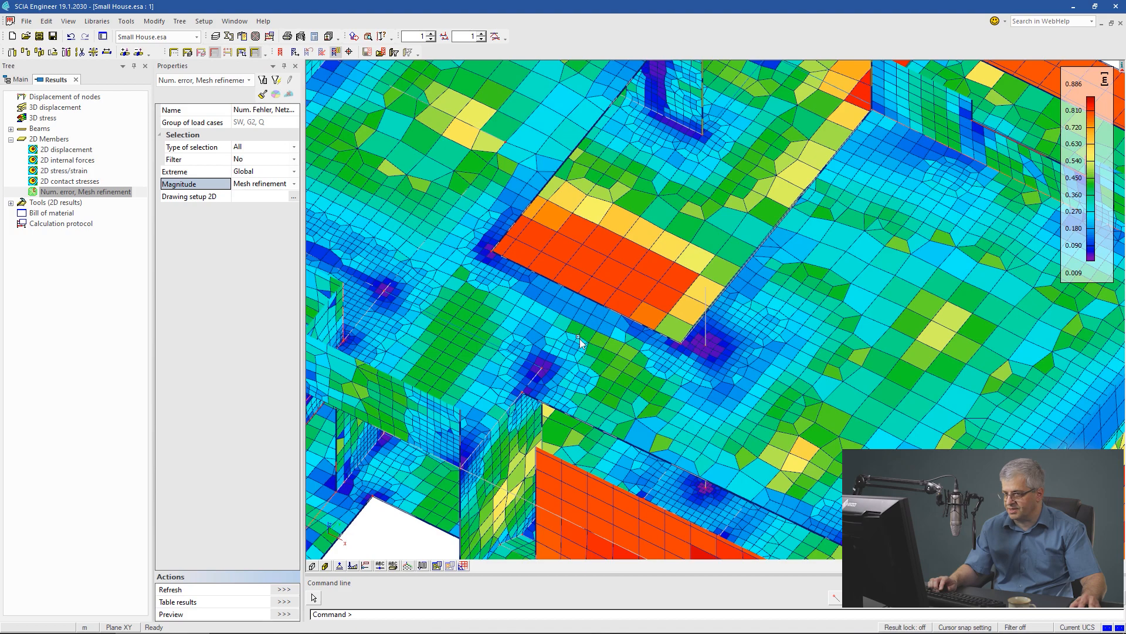
pyautogui.scroll(-5, 571, 332)
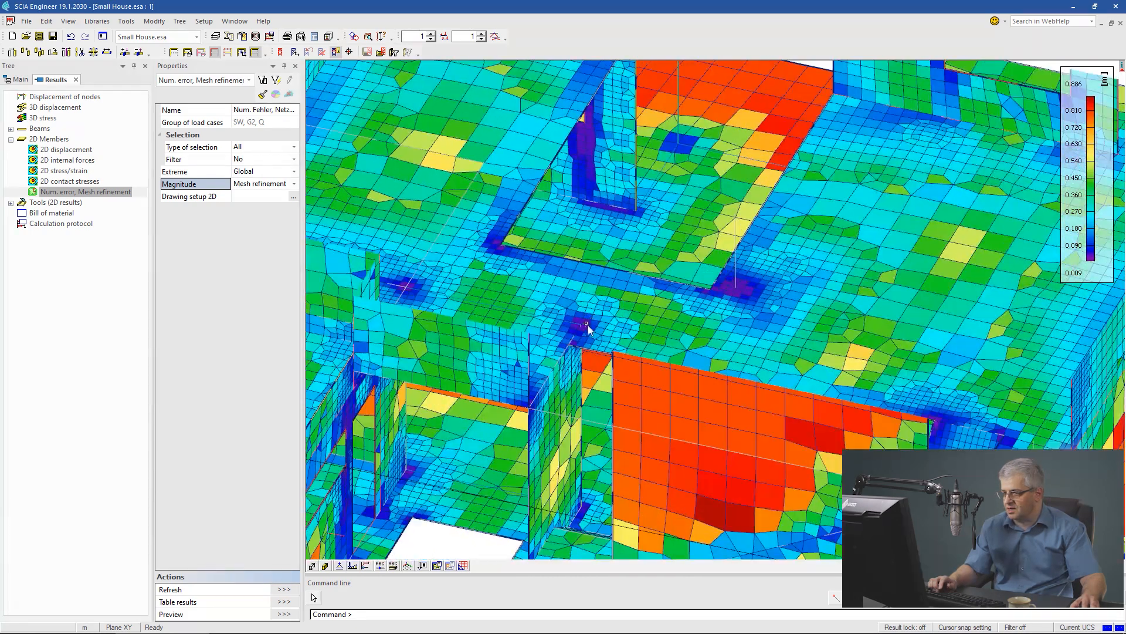
pyautogui.scroll(-4, 581, 325)
pyautogui.keyDown('shift'); pyautogui.moveTo(582, 328); pyautogui.dragTo(708, 304, button='right'); pyautogui.keyUp('shift')
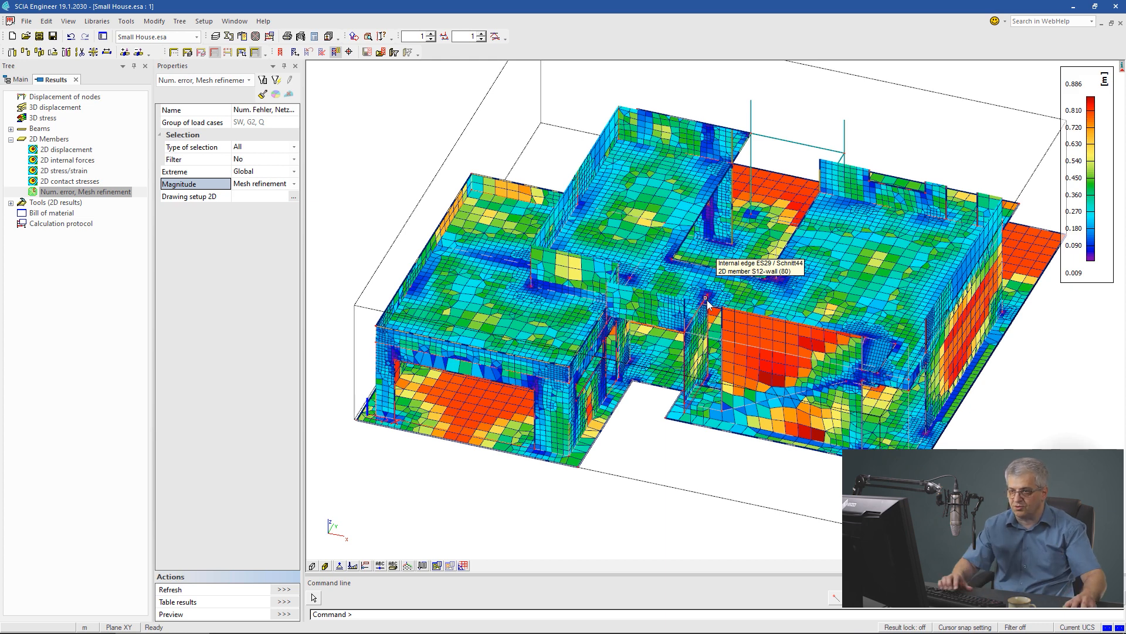
# Switch to the open project Platte.esa and look over the plate's edge supports
pyautogui.click(196, 39)
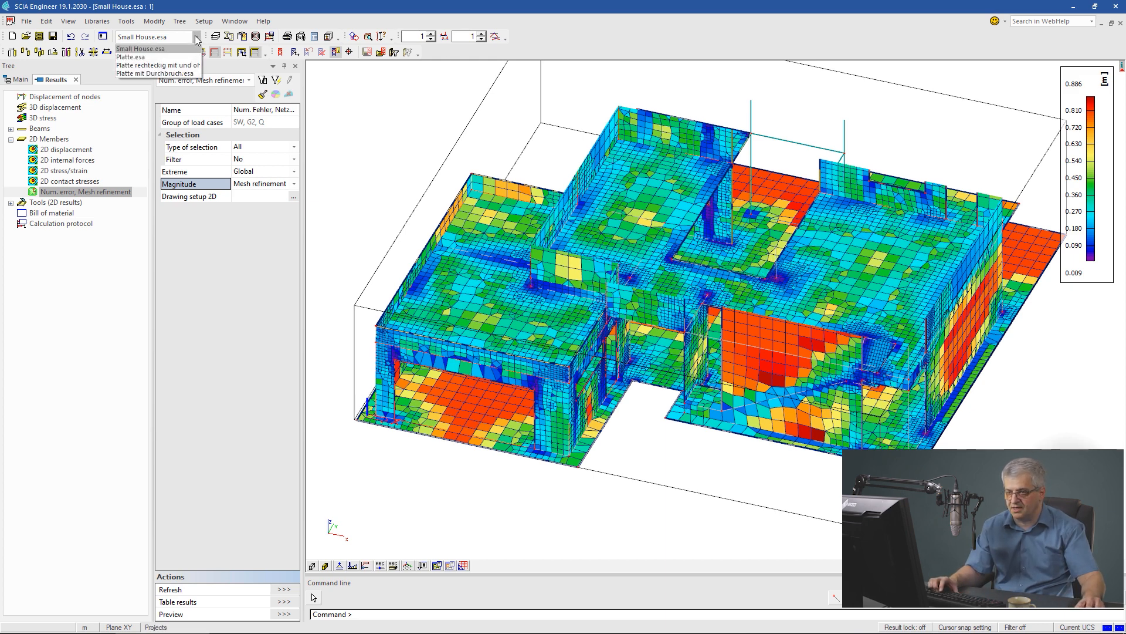
pyautogui.click(189, 56)
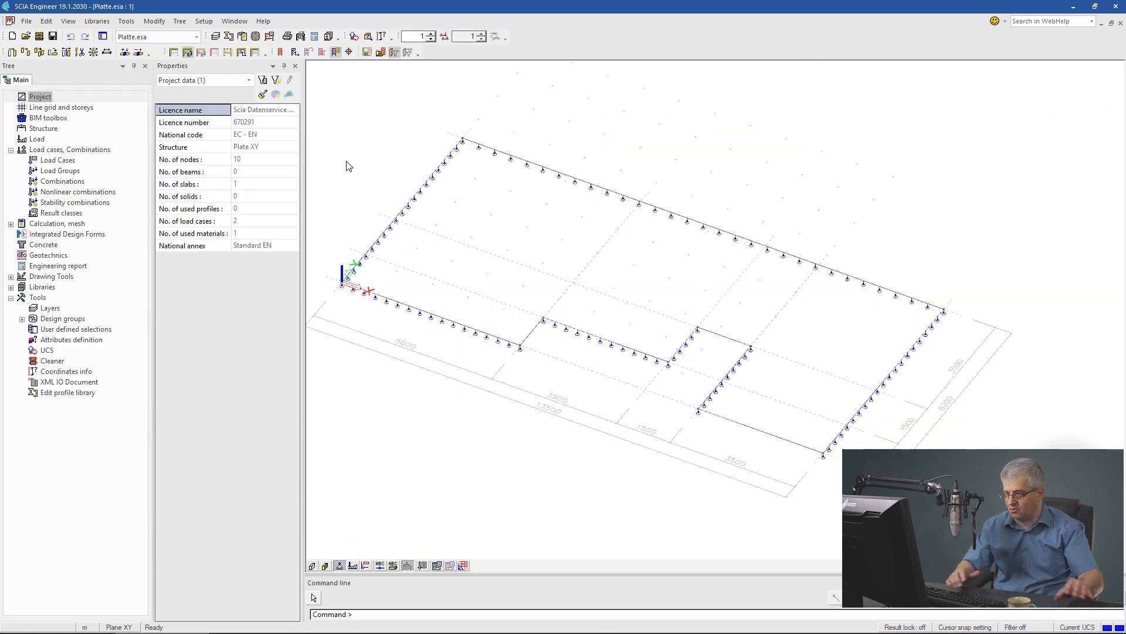
pyautogui.scroll(-2, 403, 204)
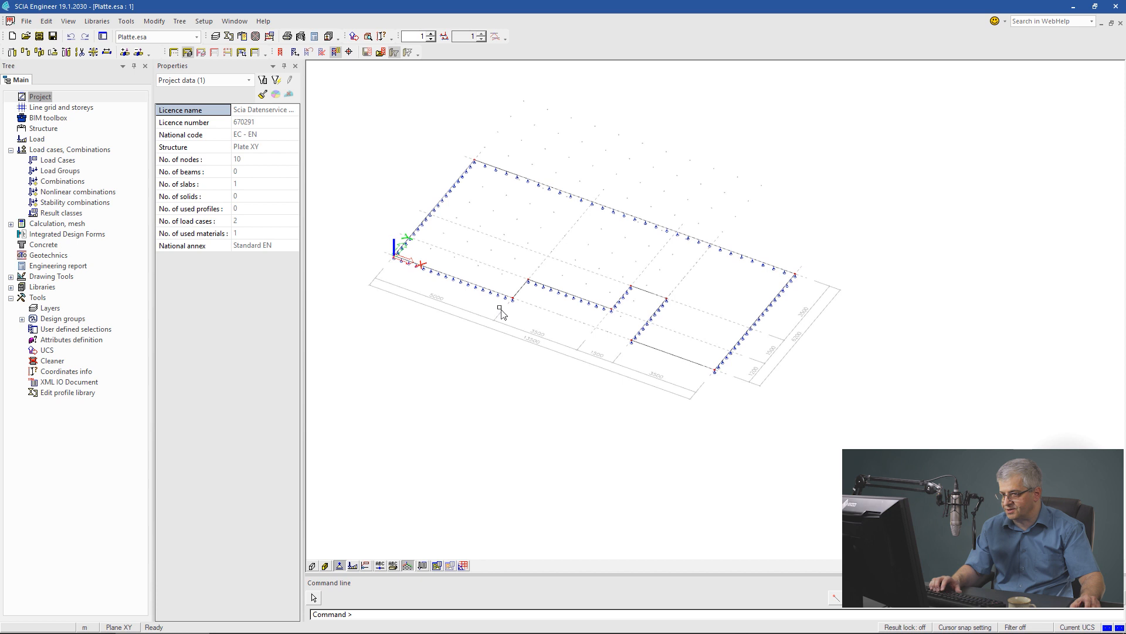
pyautogui.scroll(3, 498, 305)
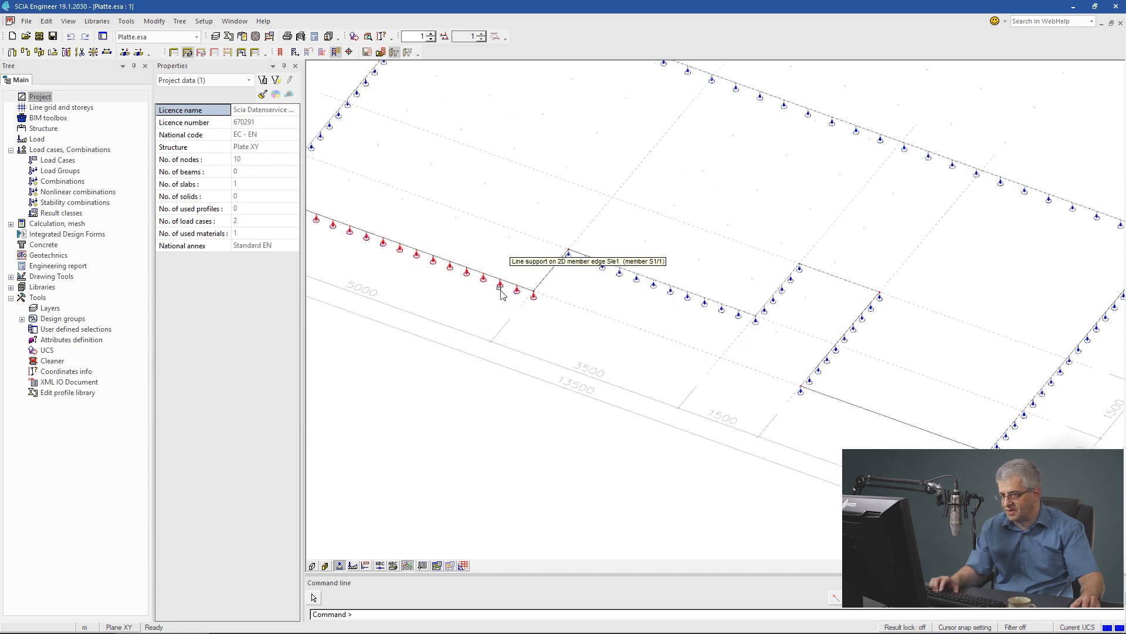
# Select all plate edge line supports sharing the same Z stiffness, set their Z constraint to Rigid, and clear the selection
pyautogui.click(500, 291)
pyautogui.moveTo(568, 282); pyautogui.dragTo(665, 312, button='middle')
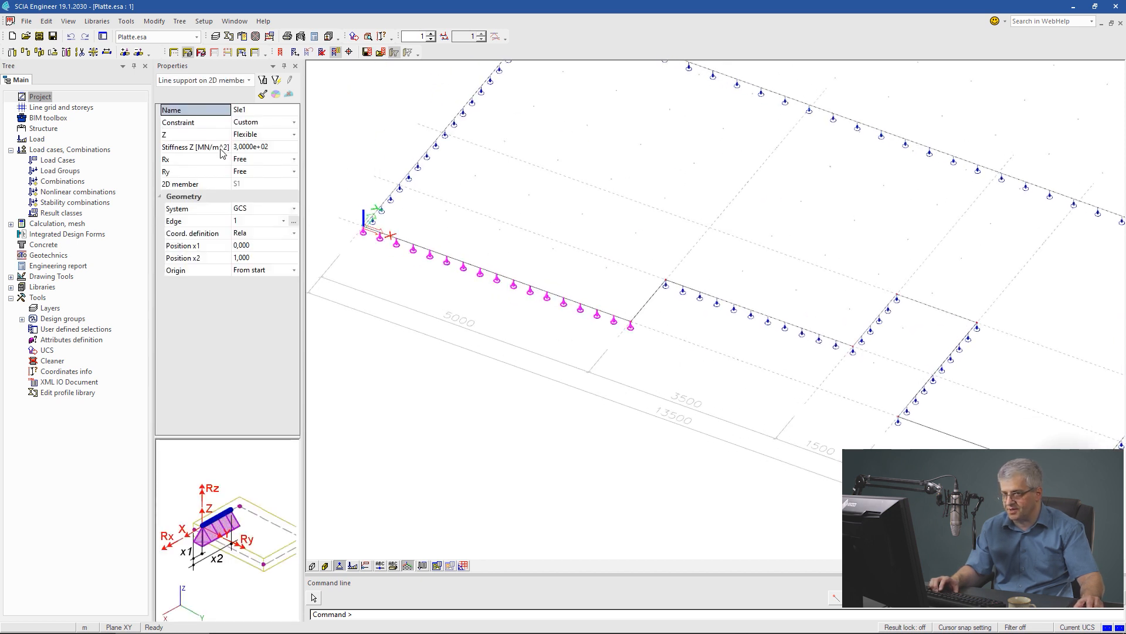
pyautogui.click(249, 149)
pyautogui.click(278, 85)
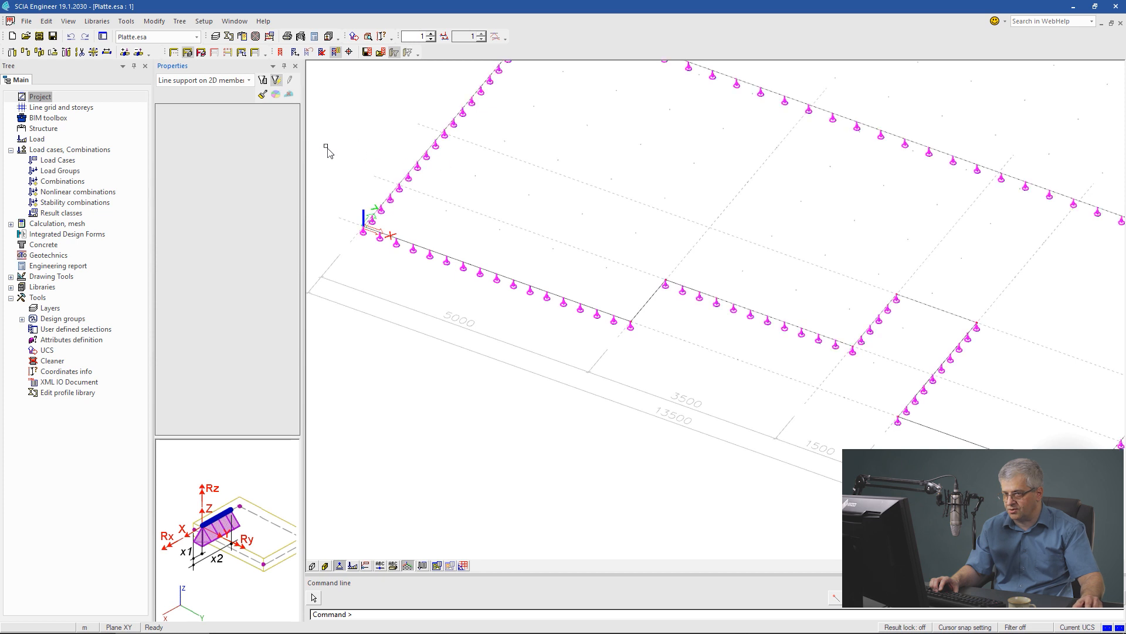
pyautogui.click(295, 126)
pyautogui.click(295, 126)
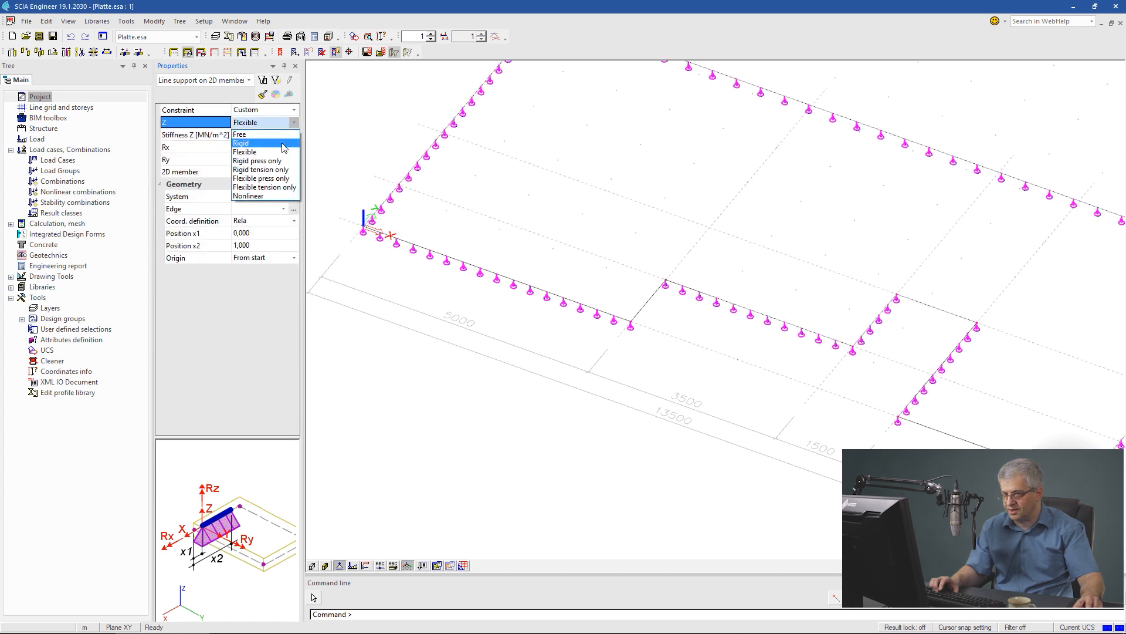
pyautogui.click(258, 146)
pyautogui.press('Escape')
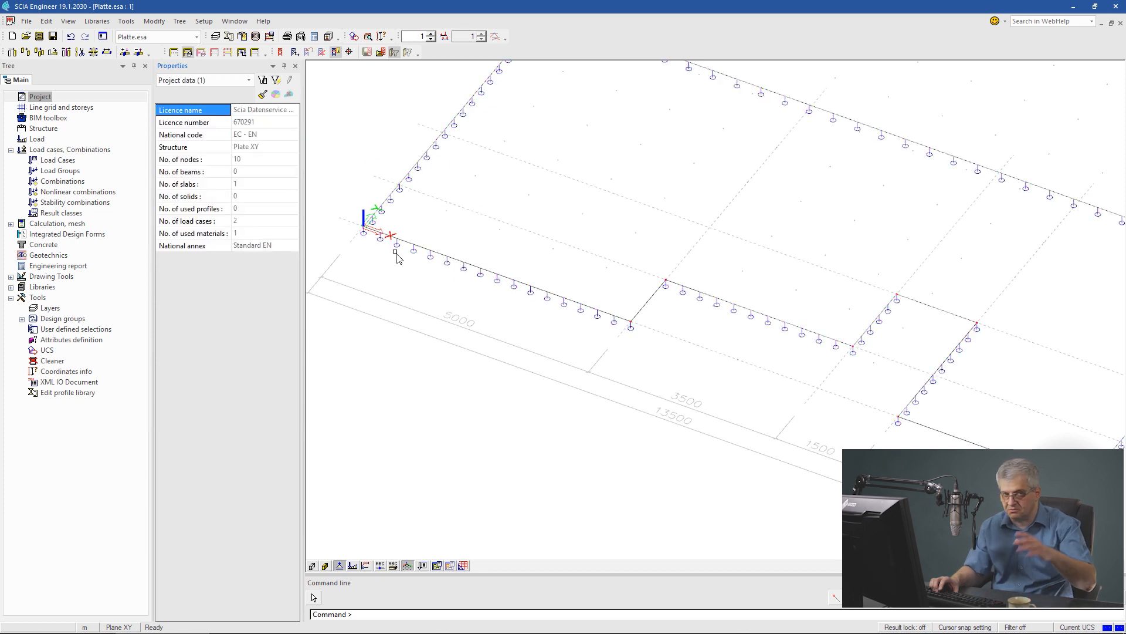
# Review the advanced mesh settings for automatic refinement, run the linear analysis of the plate, and close its report
pyautogui.scroll(-3, 510, 252)
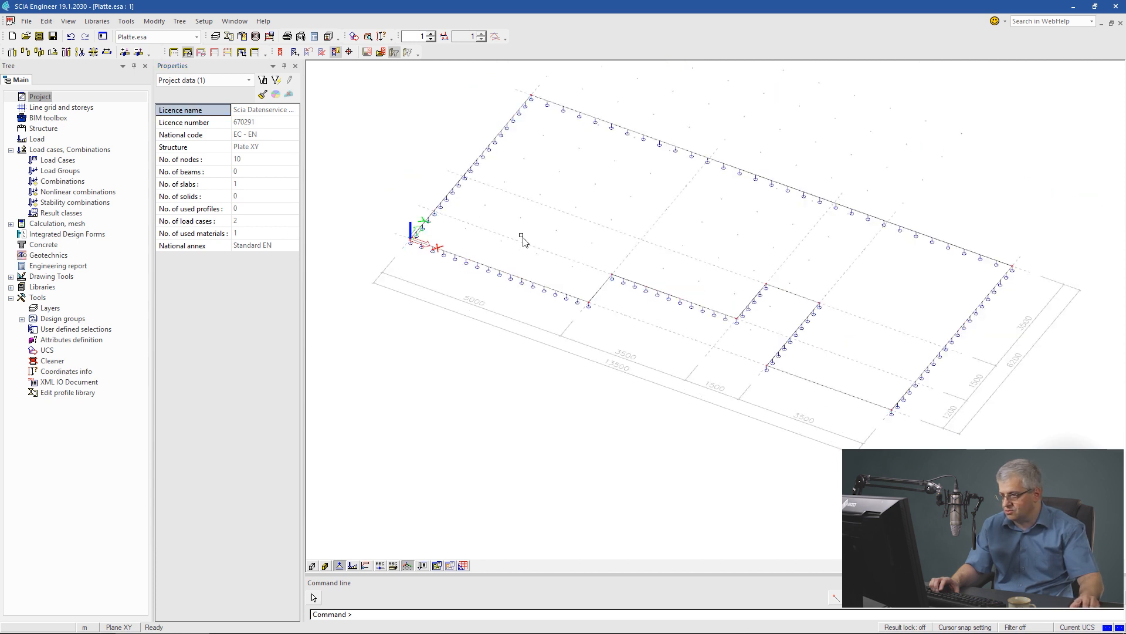
pyautogui.moveTo(520, 239); pyautogui.dragTo(494, 253, button='middle')
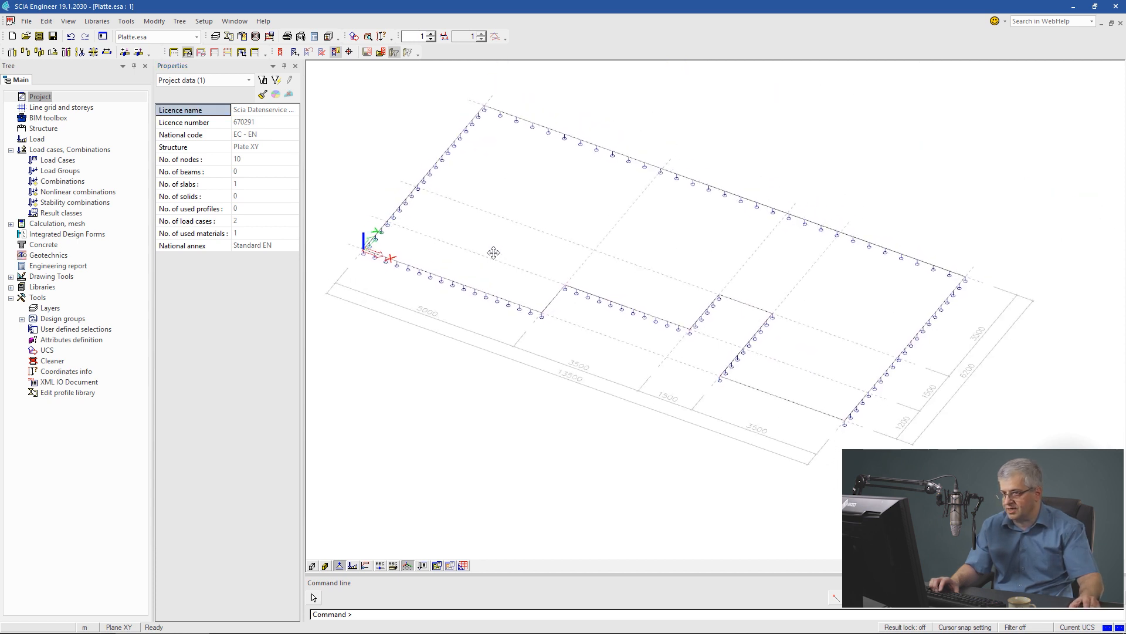
pyautogui.click(269, 37)
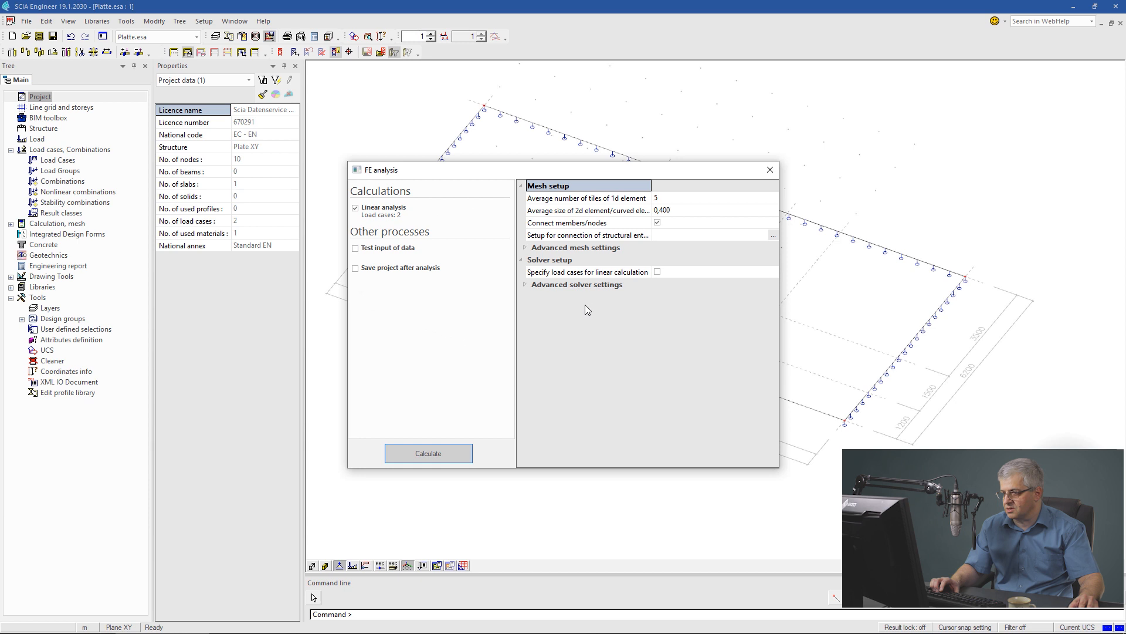
pyautogui.click(526, 249)
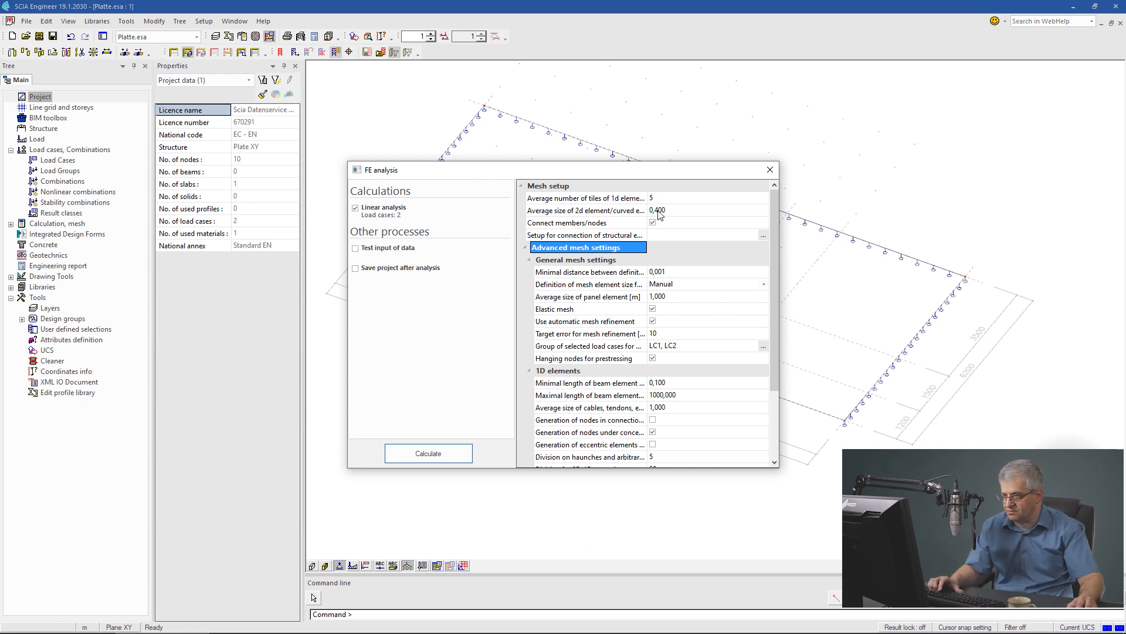
pyautogui.click(430, 453)
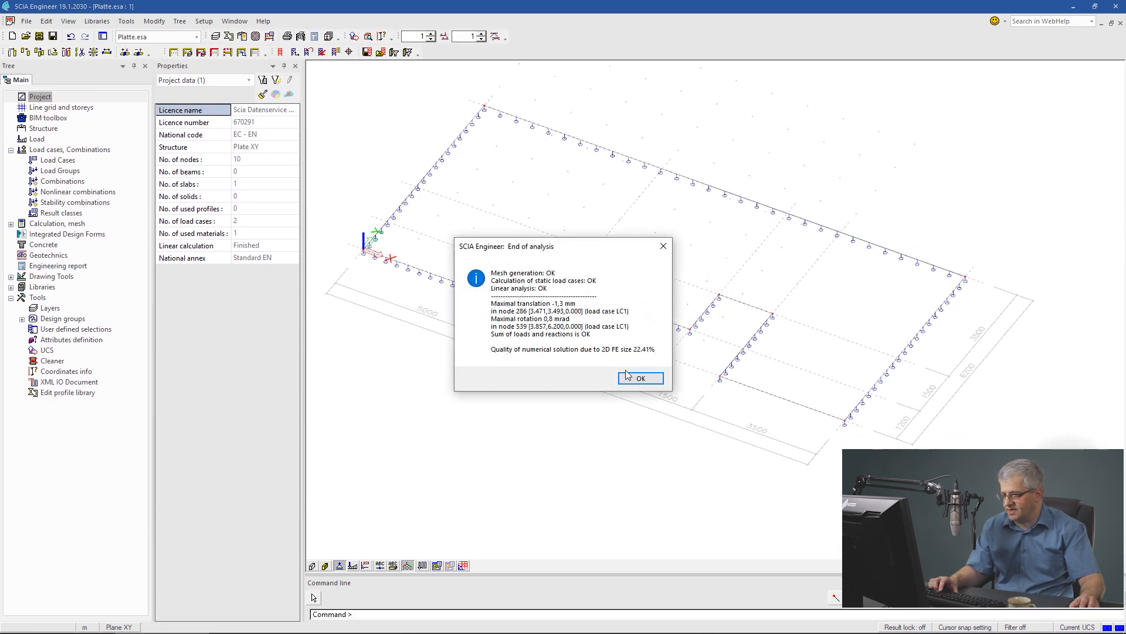
pyautogui.click(640, 379)
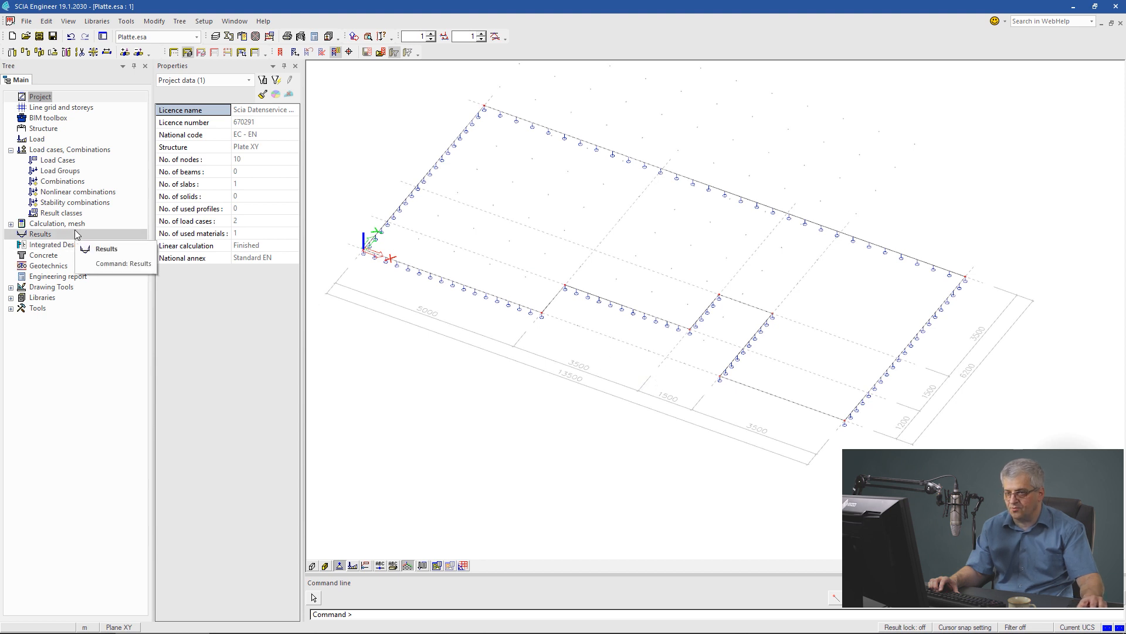
# Turn on the finite element mesh display for the plate and generate the automatically refined mesh
pyautogui.click(437, 565)
pyautogui.moveTo(467, 422)
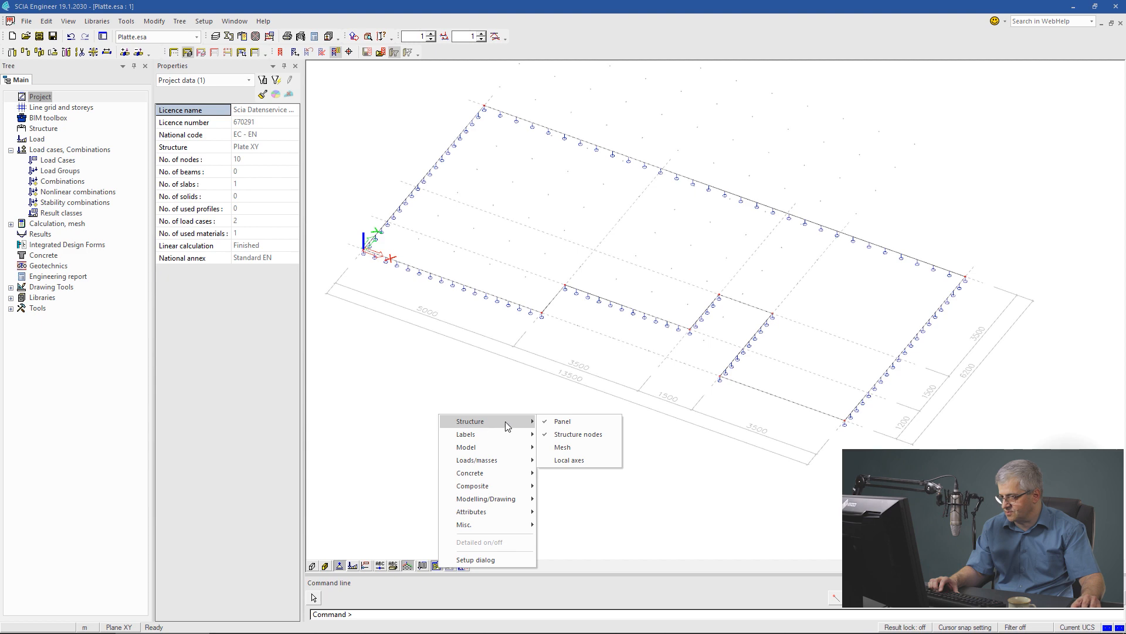
pyautogui.click(561, 452)
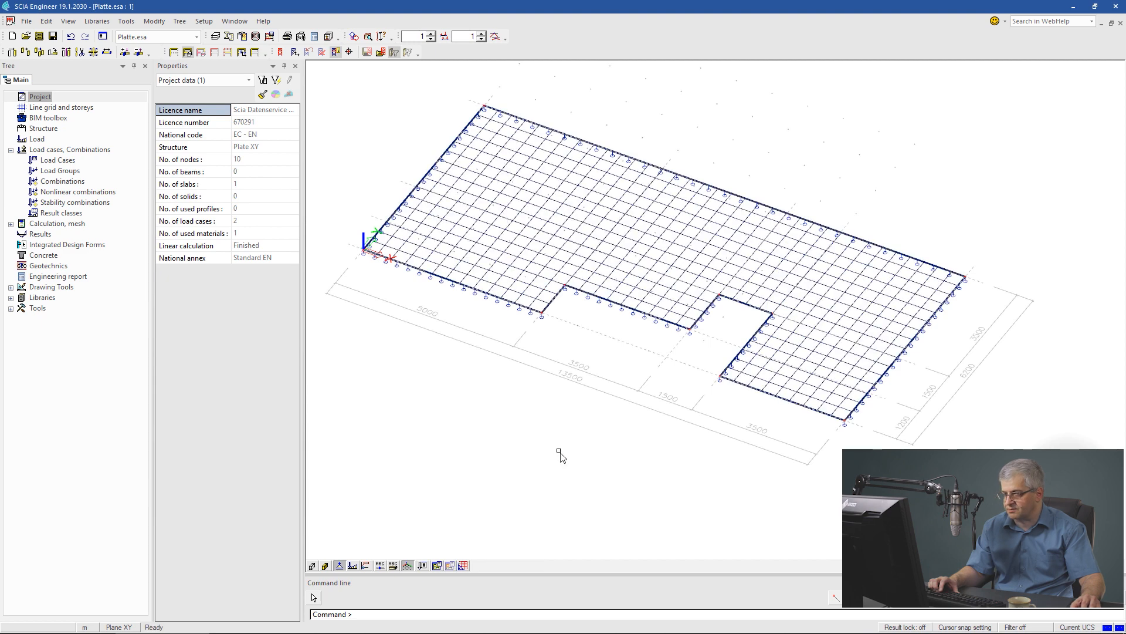
pyautogui.click(256, 36)
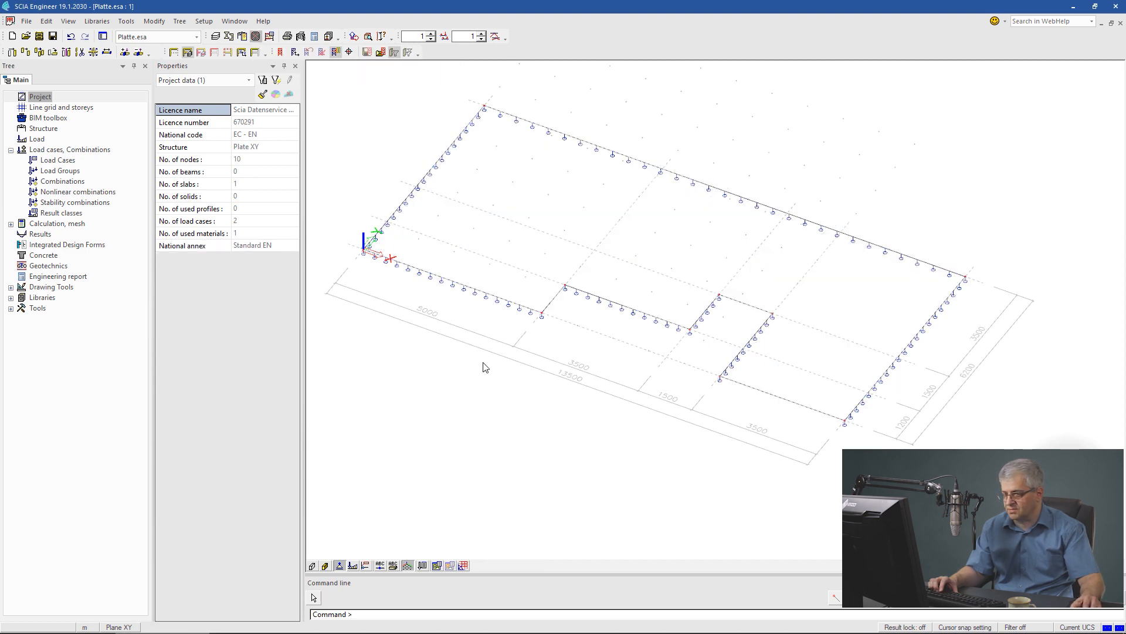
pyautogui.press('Return')
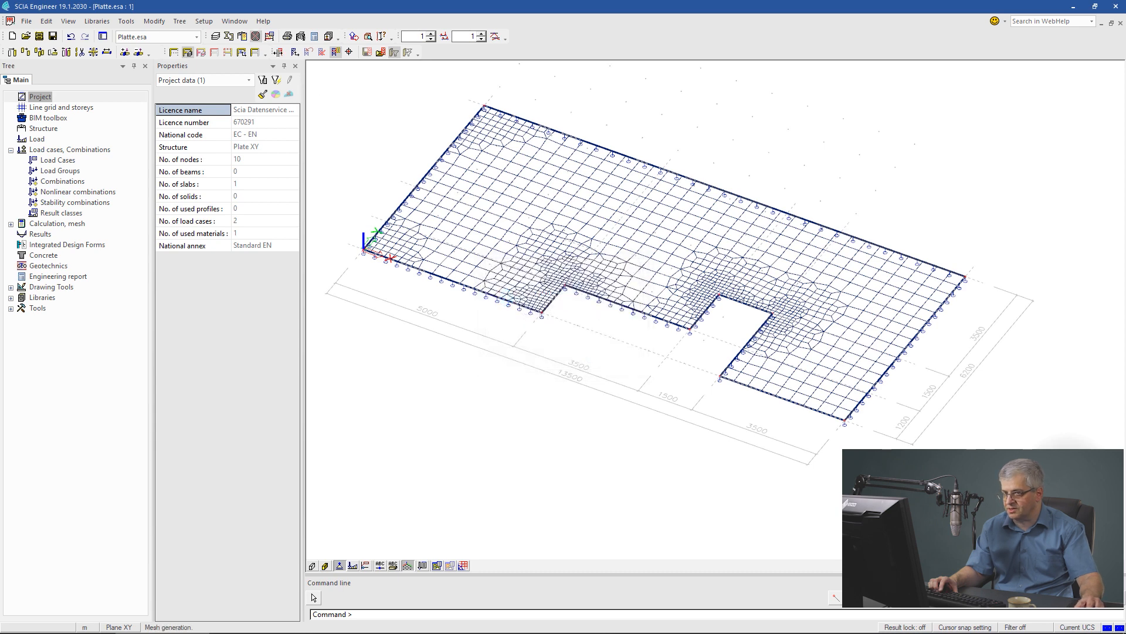
# Rerun the linear analysis on the plate's refined mesh and close the report
pyautogui.click(272, 39)
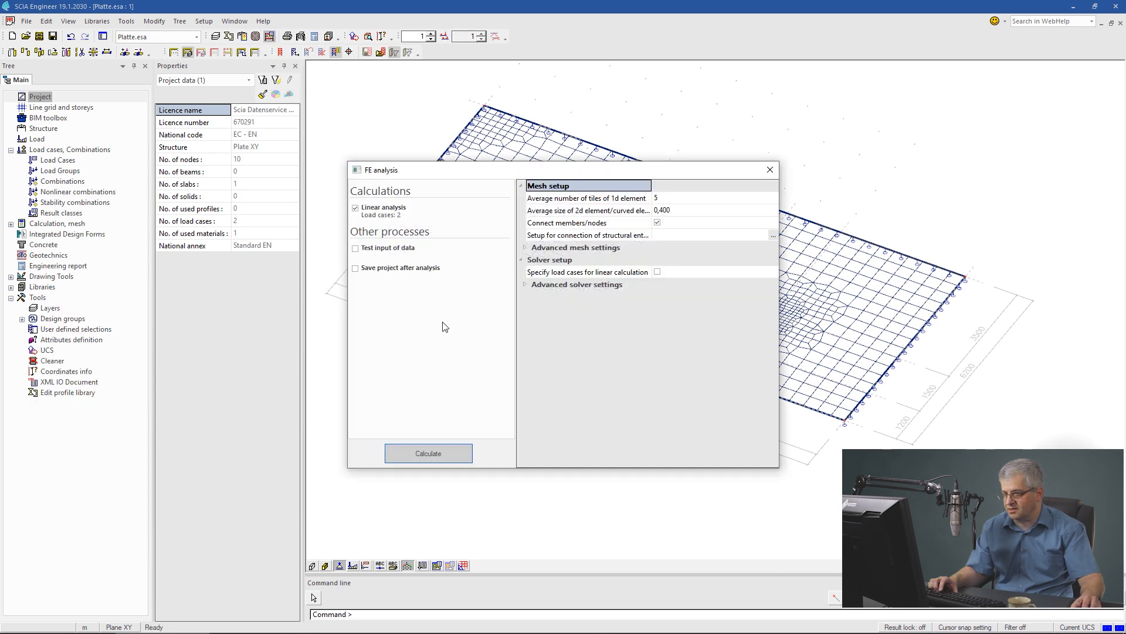
pyautogui.click(426, 455)
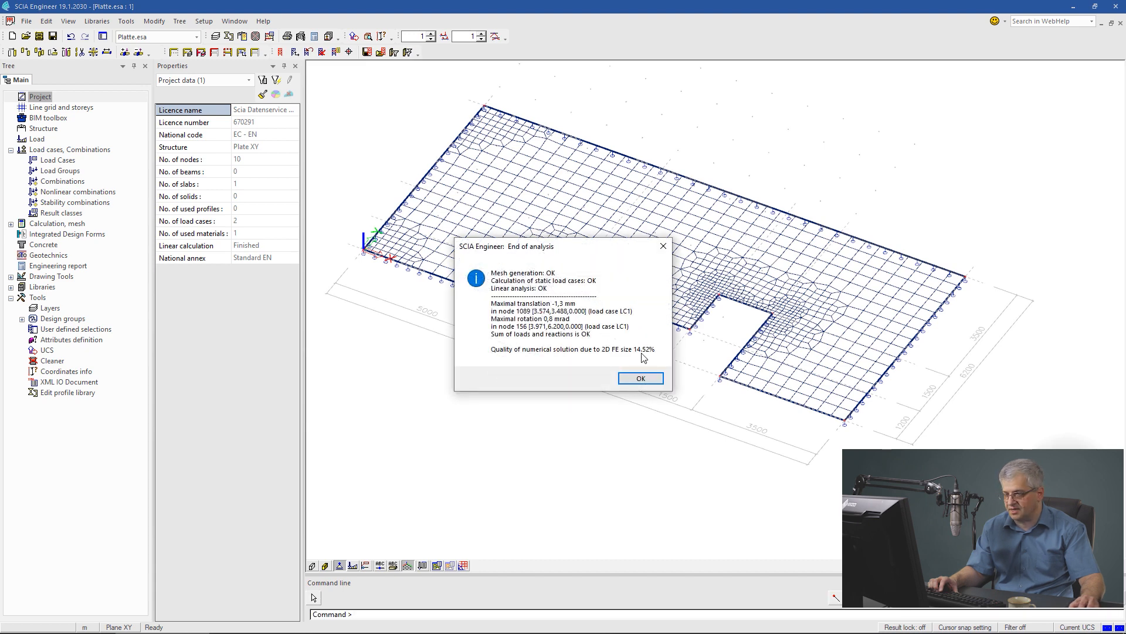
pyautogui.click(643, 380)
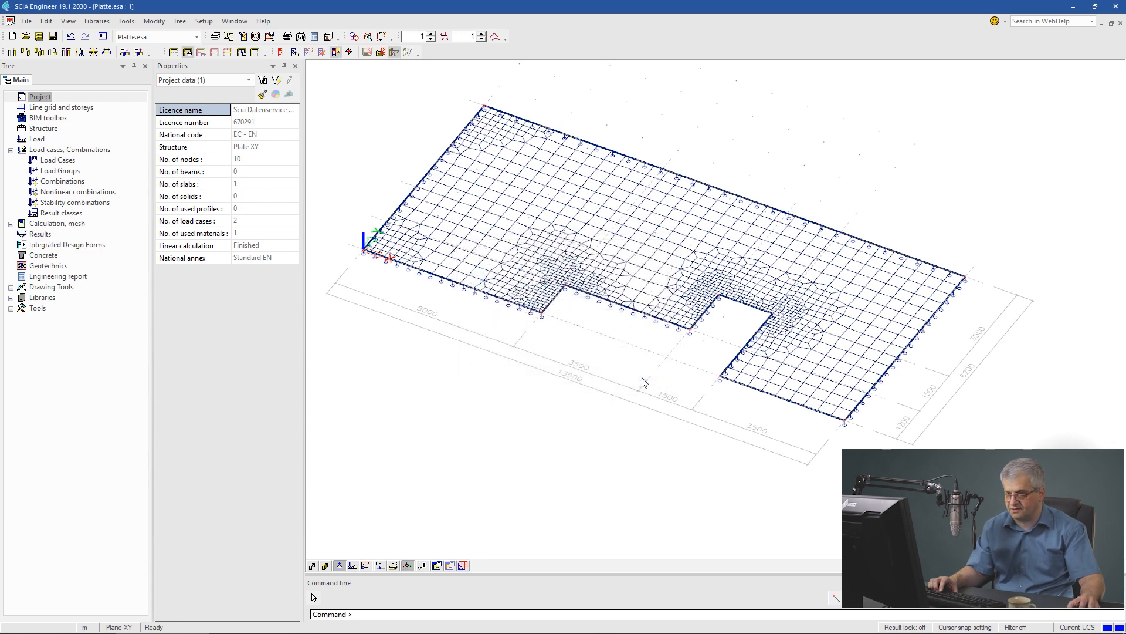
# Select all line supports along the plate edges and set their Z constraint to Flexible
pyautogui.click(519, 308)
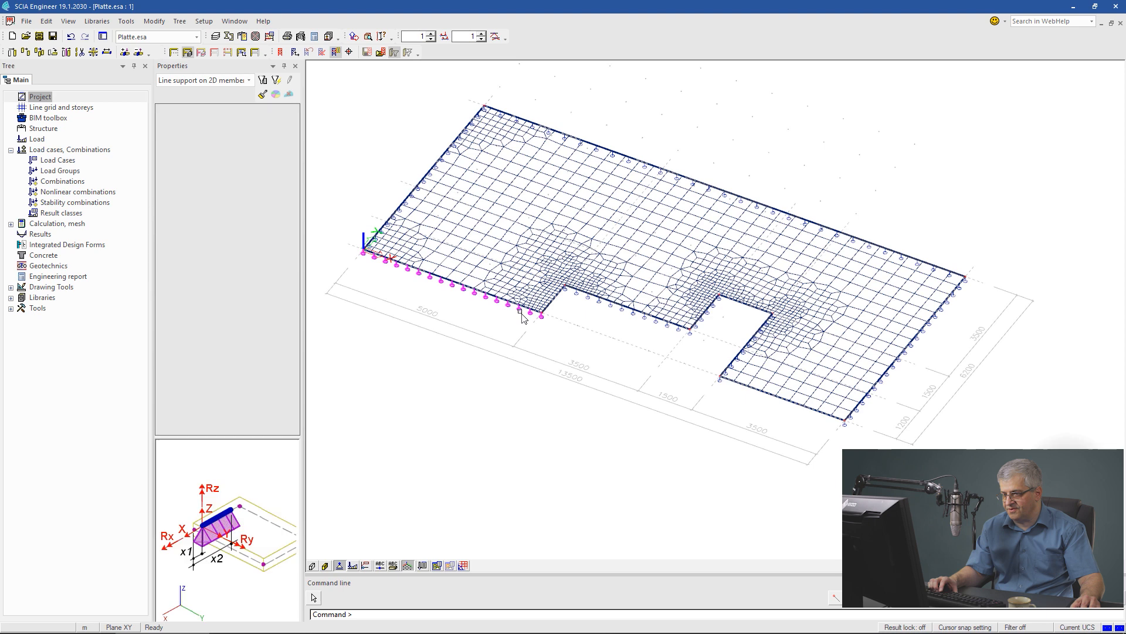
pyautogui.click(276, 80)
pyautogui.click(283, 123)
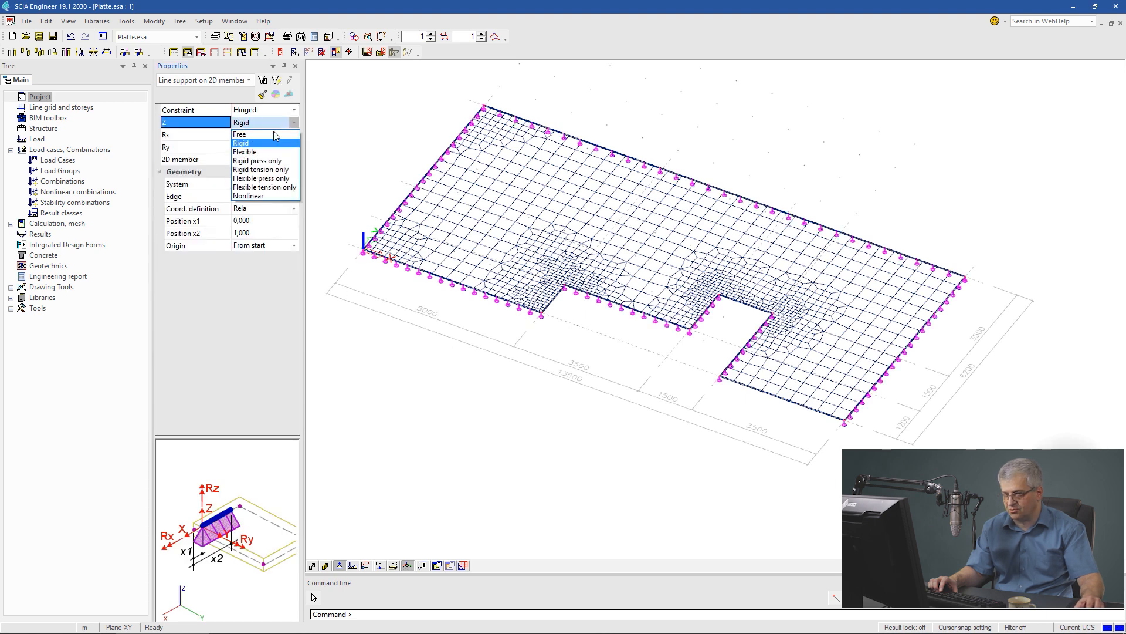
pyautogui.click(268, 153)
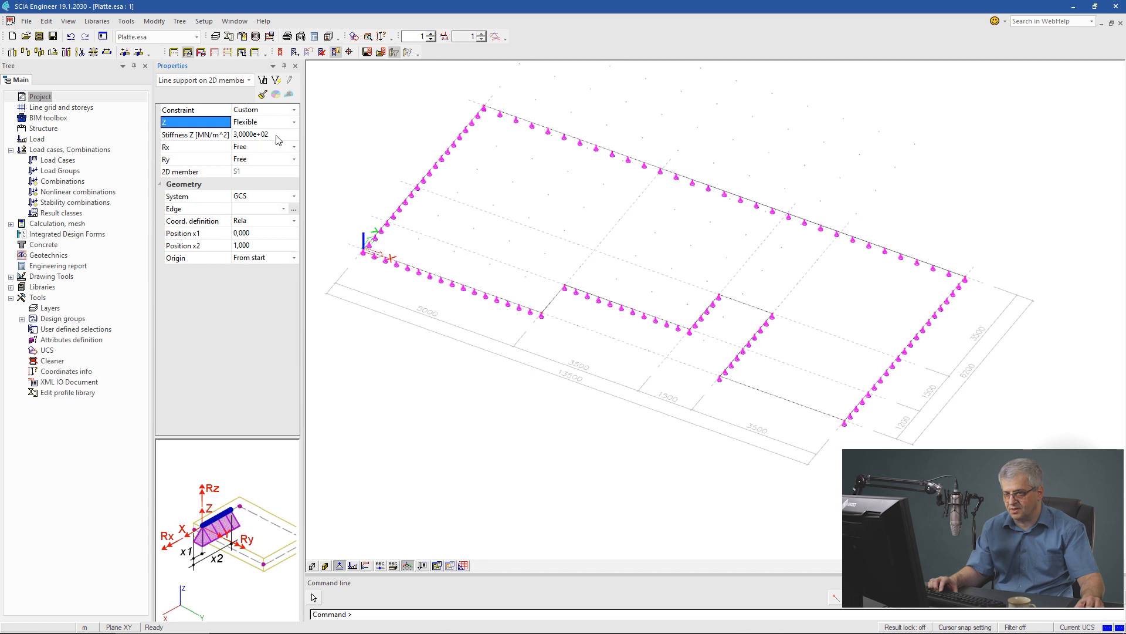
# Set the Z stiffness of the selected edge supports to =3500*0,3/3 MN/m^2 and clear the selection
pyautogui.click(278, 136)
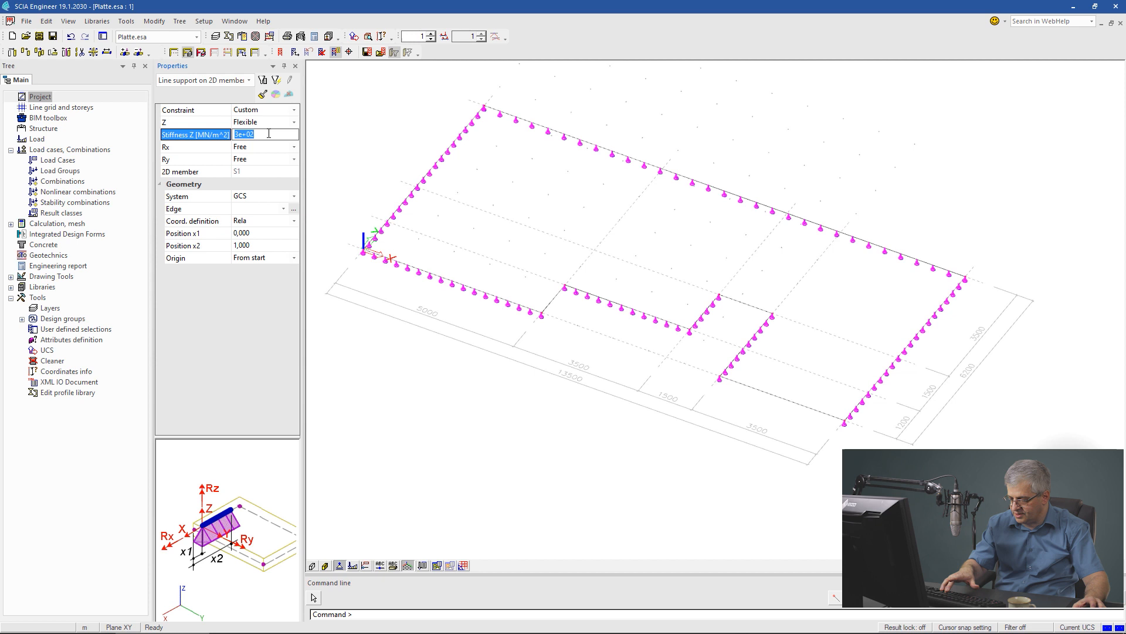
pyautogui.write('=')
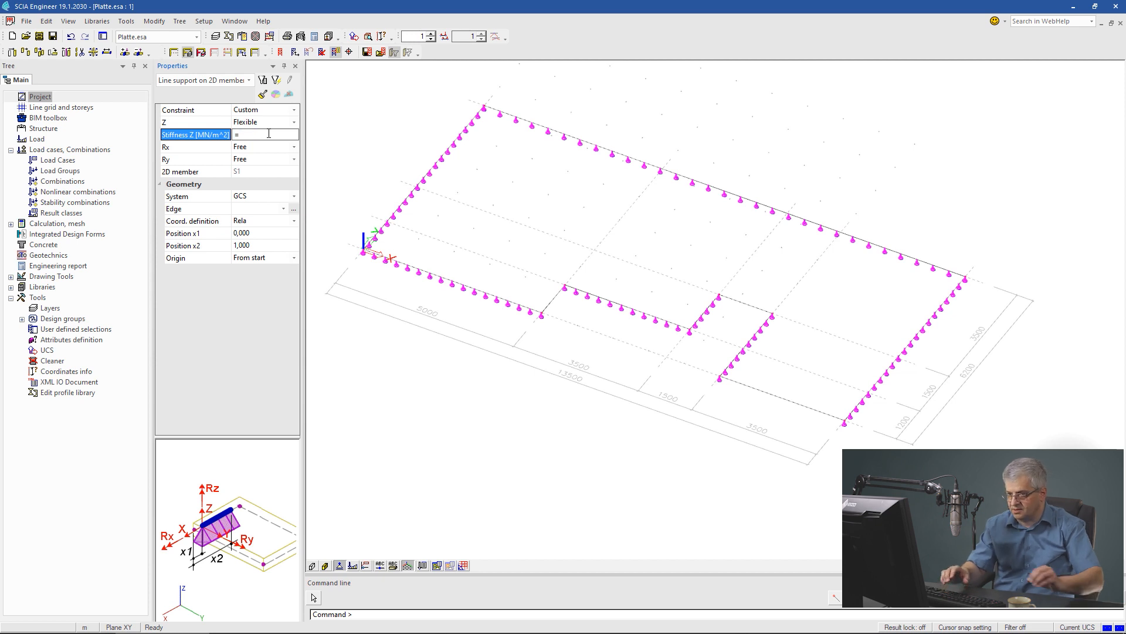
pyautogui.write('3500*0,3')
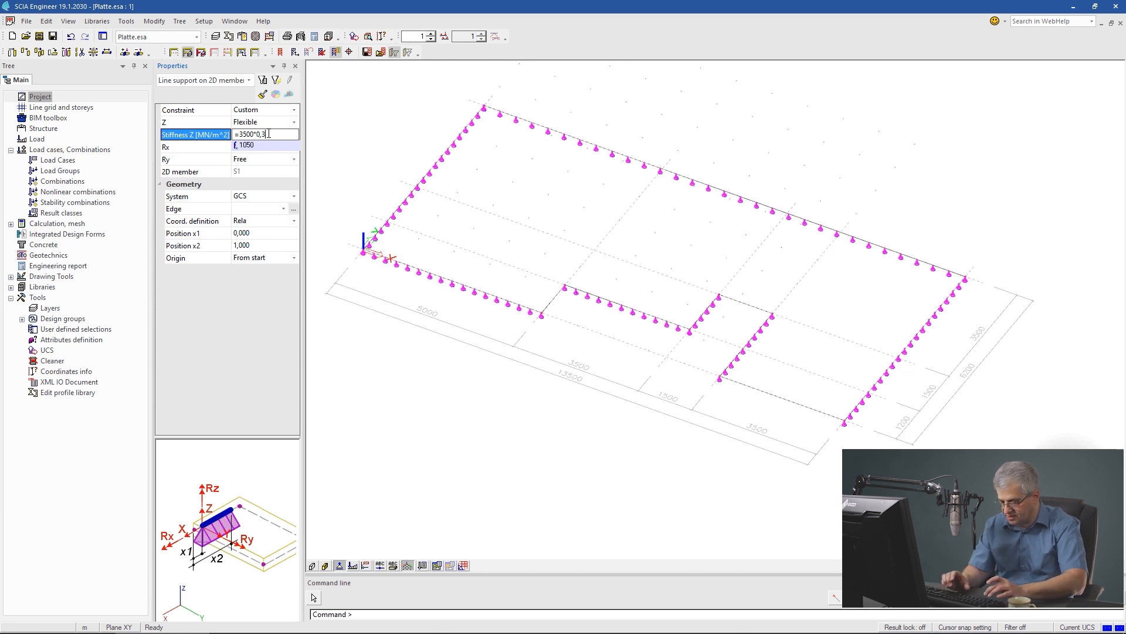
pyautogui.write('/3')
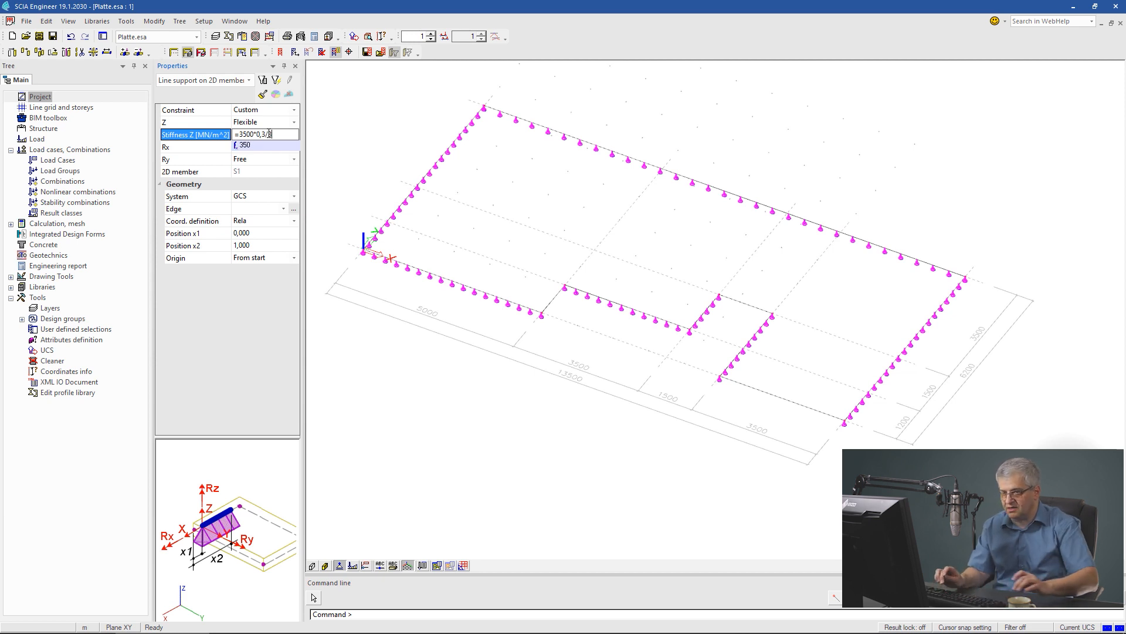
pyautogui.press('Return')
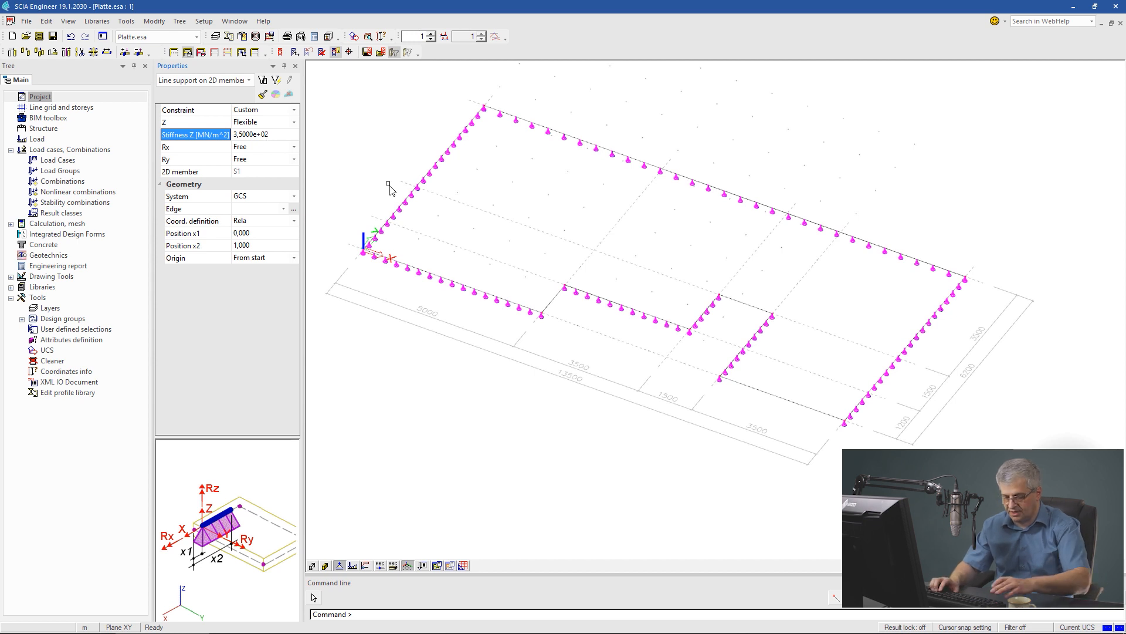
pyautogui.press('Escape')
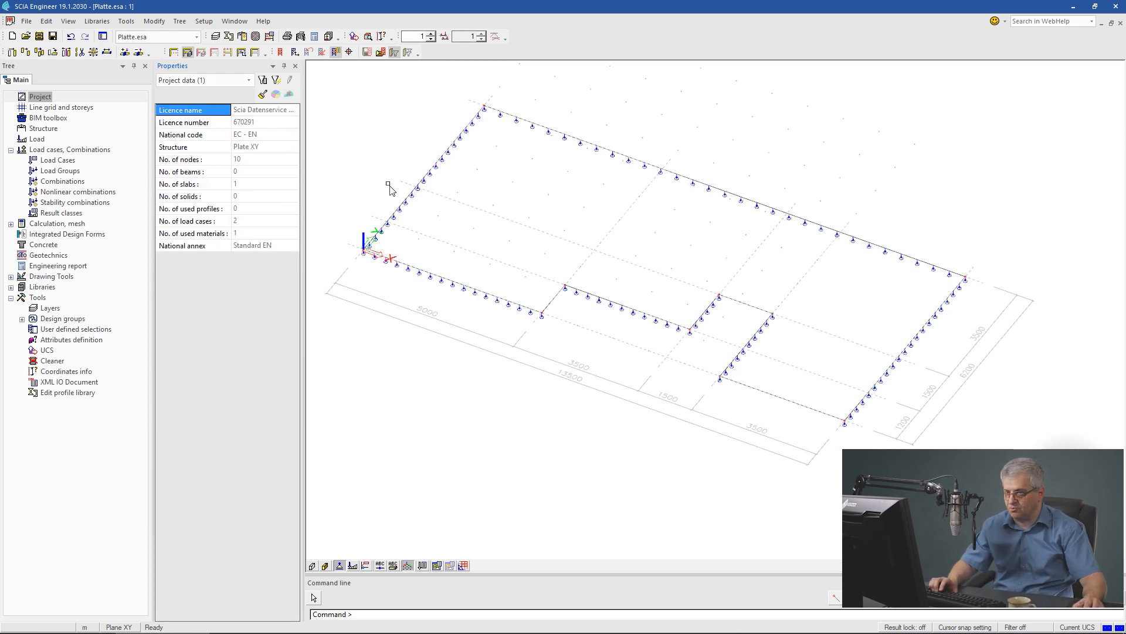
# Run the linear analysis of the plate with the flexible edge supports and close its report
pyautogui.click(269, 38)
pyautogui.click(424, 453)
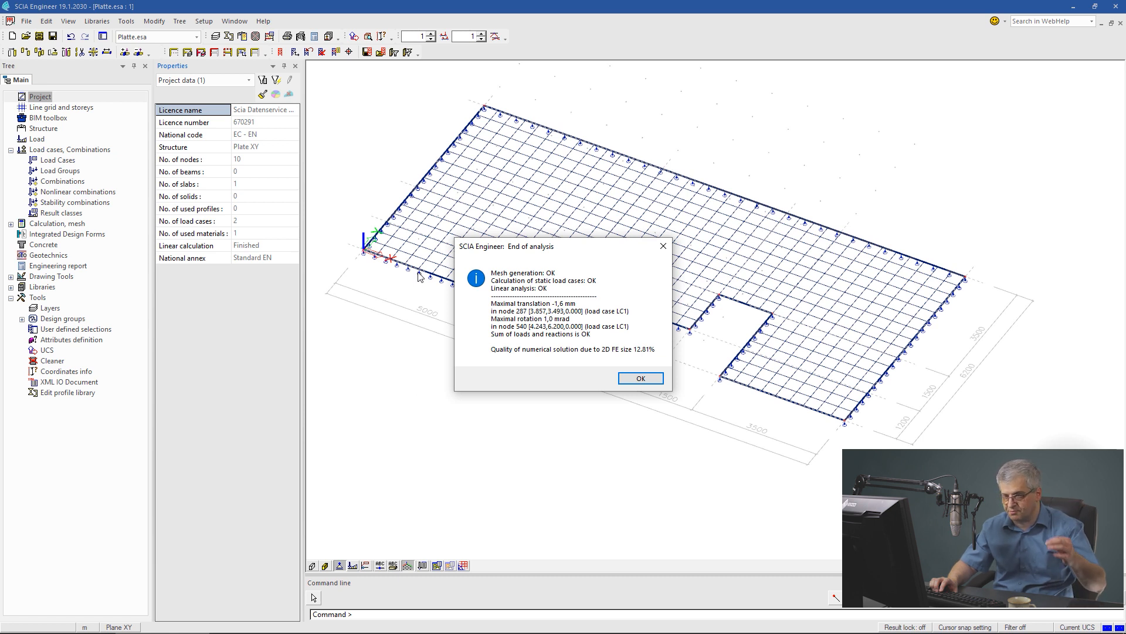
pyautogui.click(641, 379)
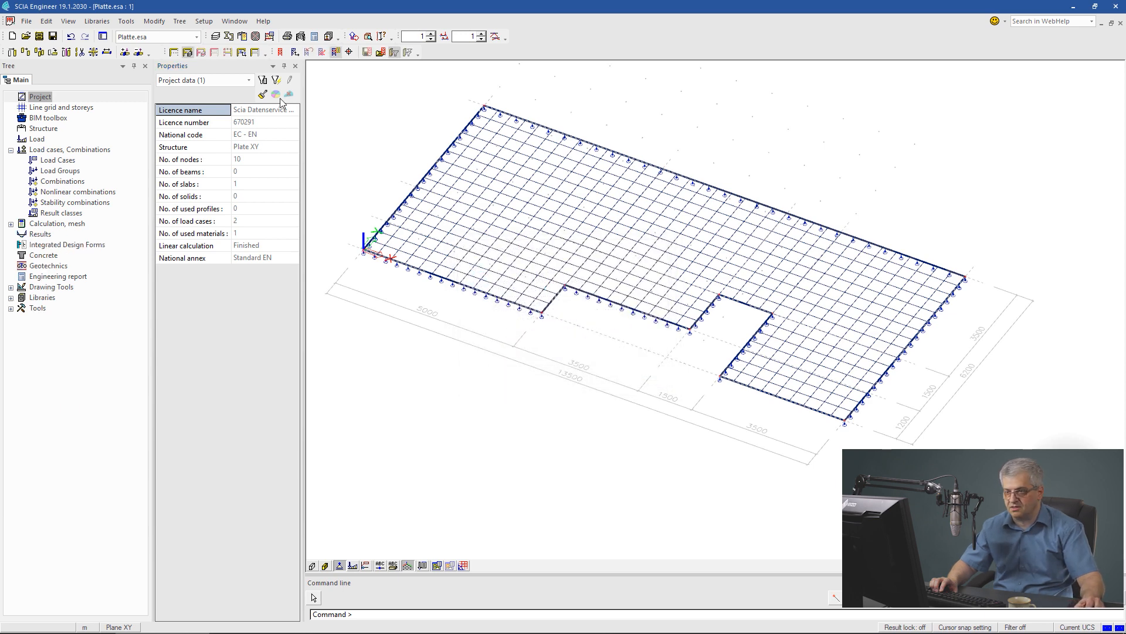
# Generate the automatically refined mesh for the flexibly supported plate and rerun the linear analysis, closing both reports
pyautogui.click(255, 37)
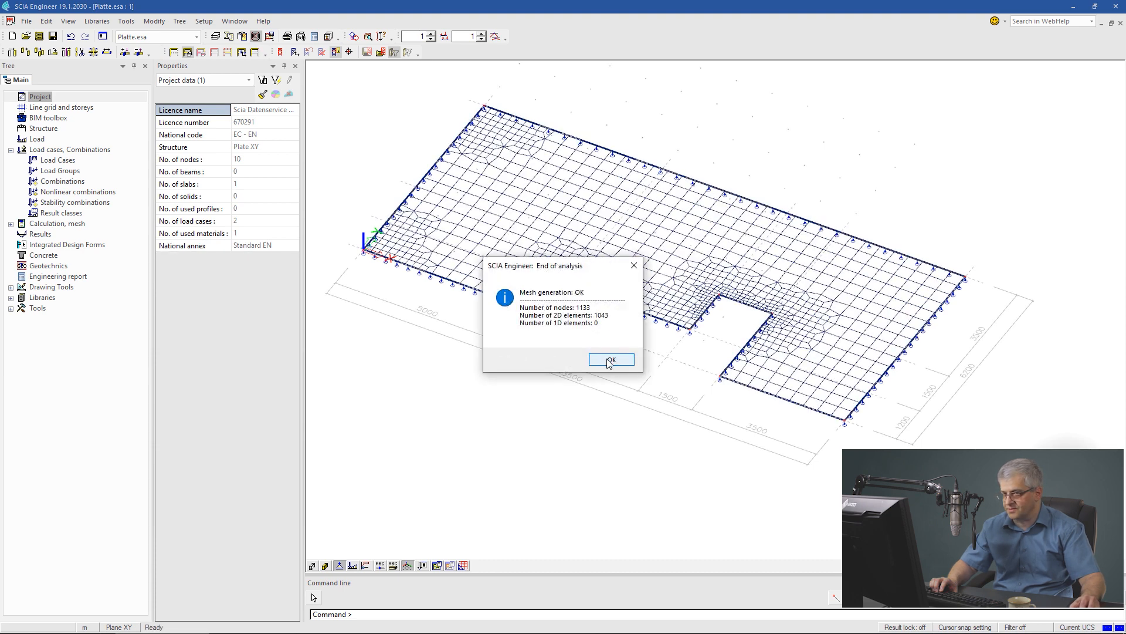
pyautogui.click(610, 361)
pyautogui.click(269, 37)
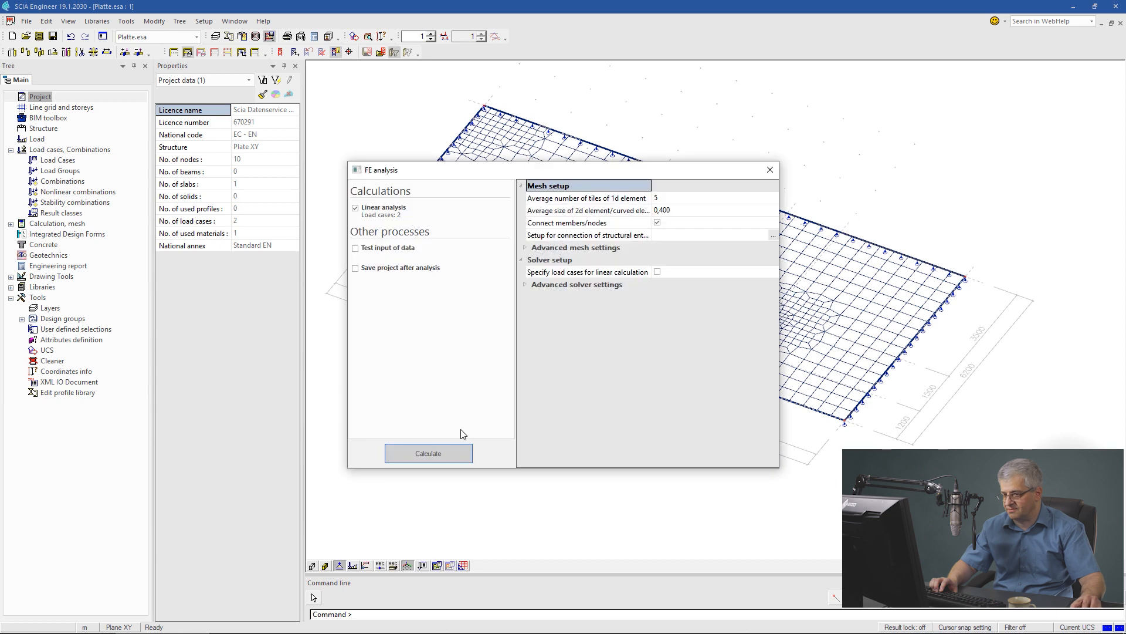
pyautogui.click(429, 453)
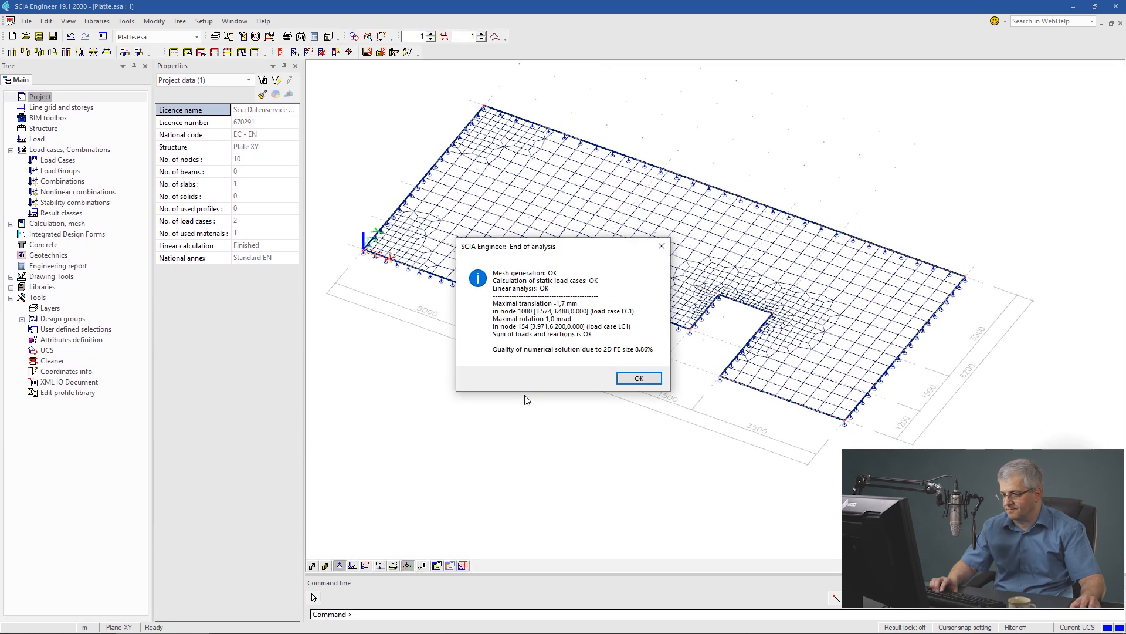
pyautogui.click(640, 378)
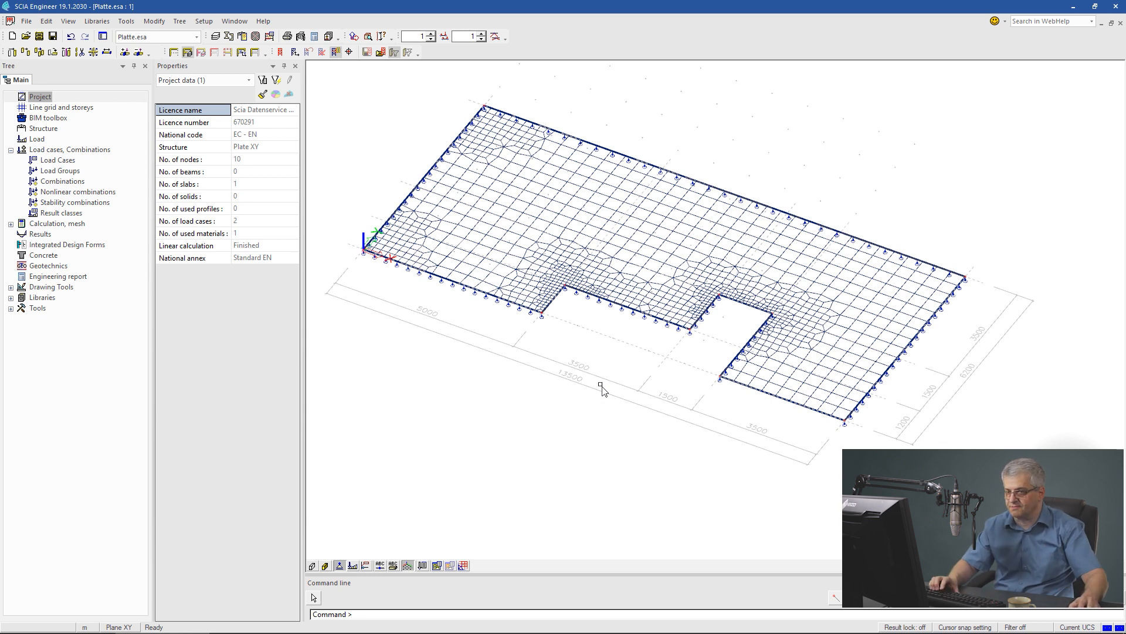
# Switch to the open project Platte rechteckig mit und ohne Überstand.esa
pyautogui.click(197, 36)
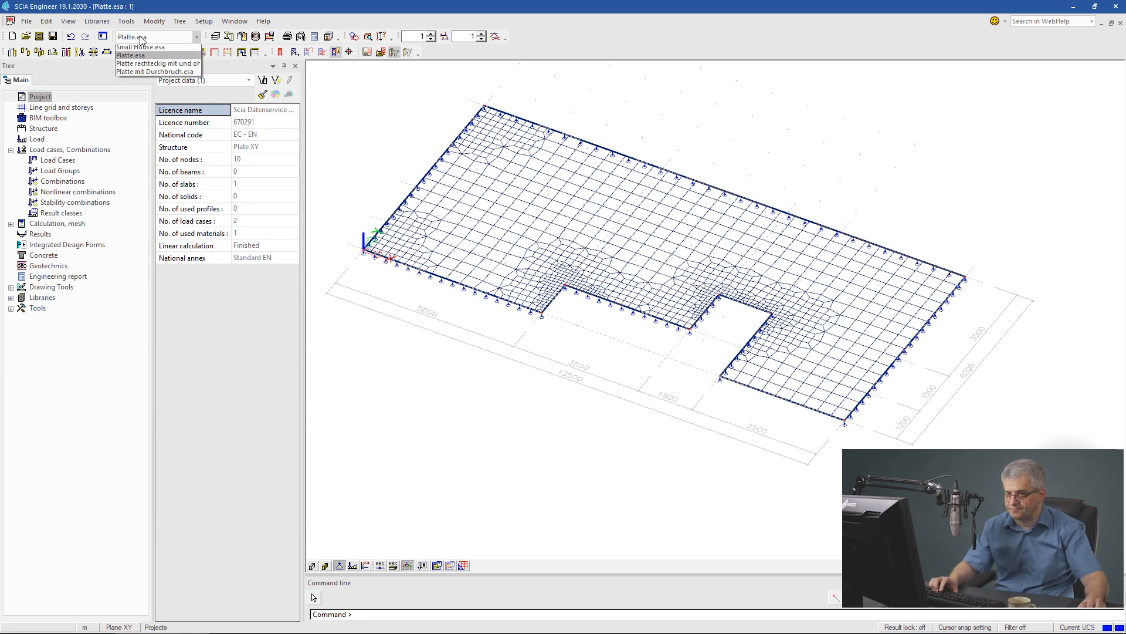
pyautogui.click(155, 65)
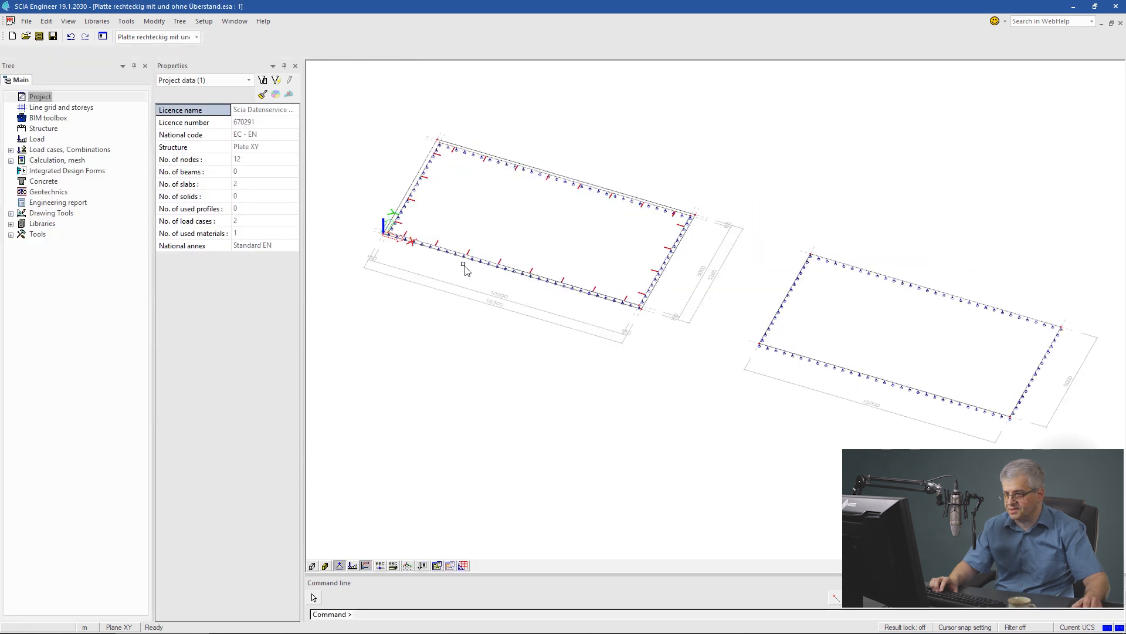
pyautogui.keyDown('ctrl'); pyautogui.moveTo(490, 303); pyautogui.dragTo(481, 289, button='right'); pyautogui.keyUp('ctrl')
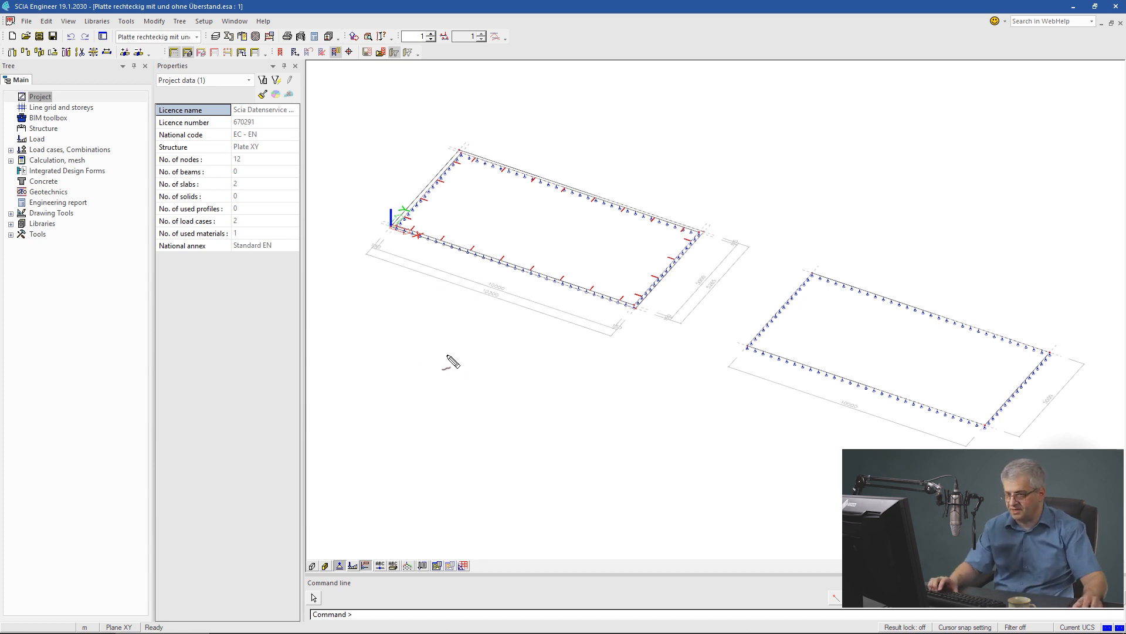
pyautogui.moveTo(361, 351)
pyautogui.mouseDown()
pyautogui.moveTo(514, 351)
pyautogui.moveTo(338, 381)
pyautogui.mouseUp()
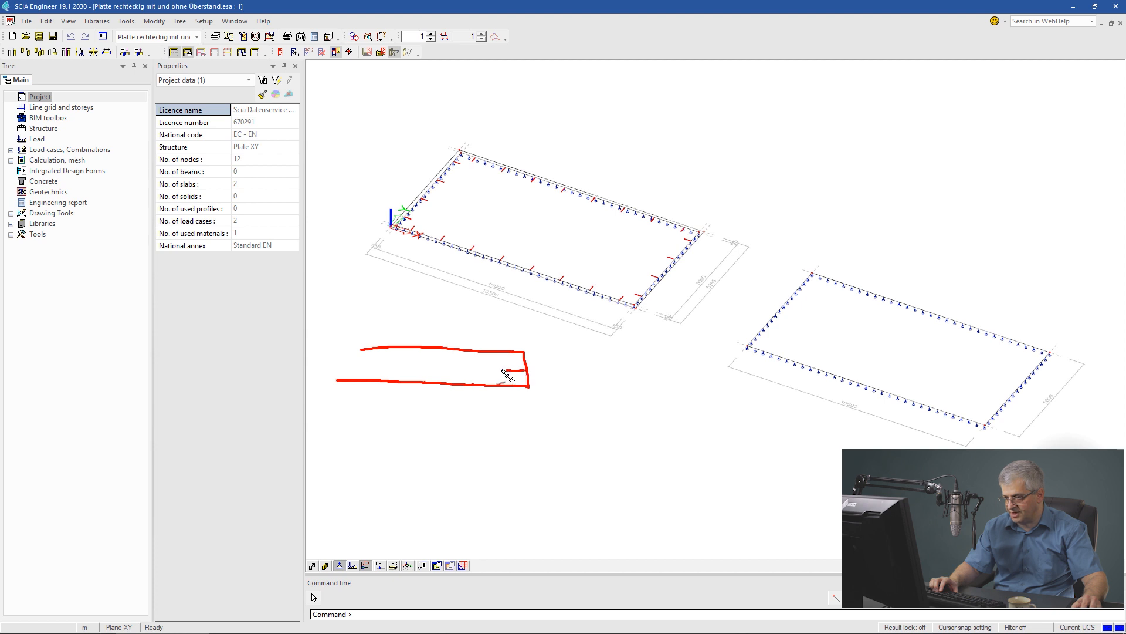
pyautogui.moveTo(524, 390); pyautogui.dragTo(533, 474)
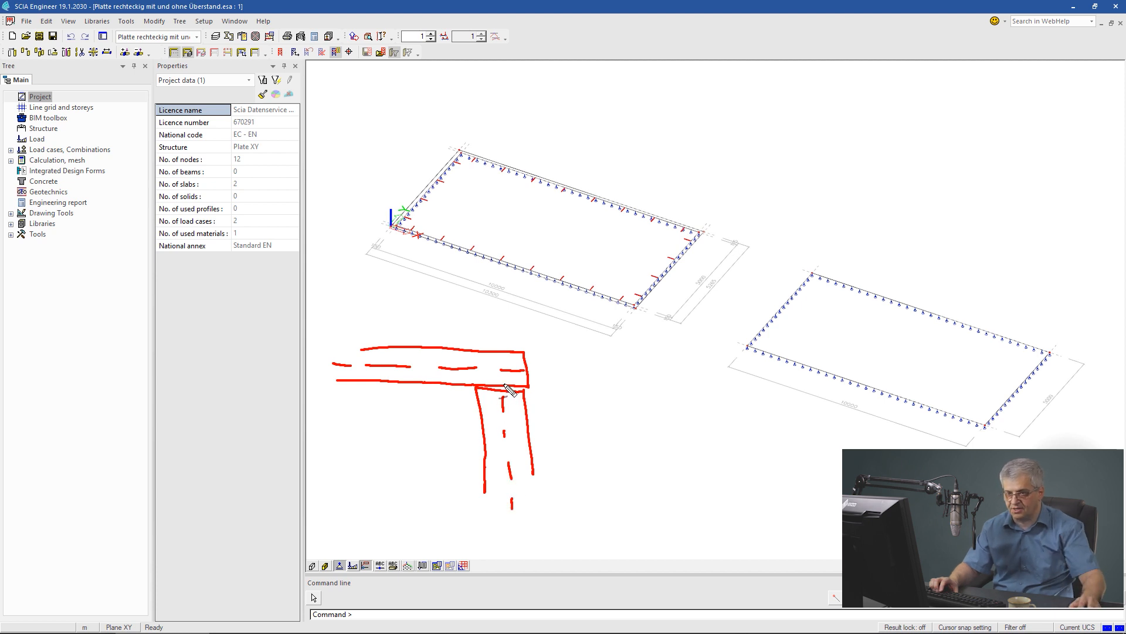
pyautogui.moveTo(91, 116); pyautogui.dragTo(79, 101)
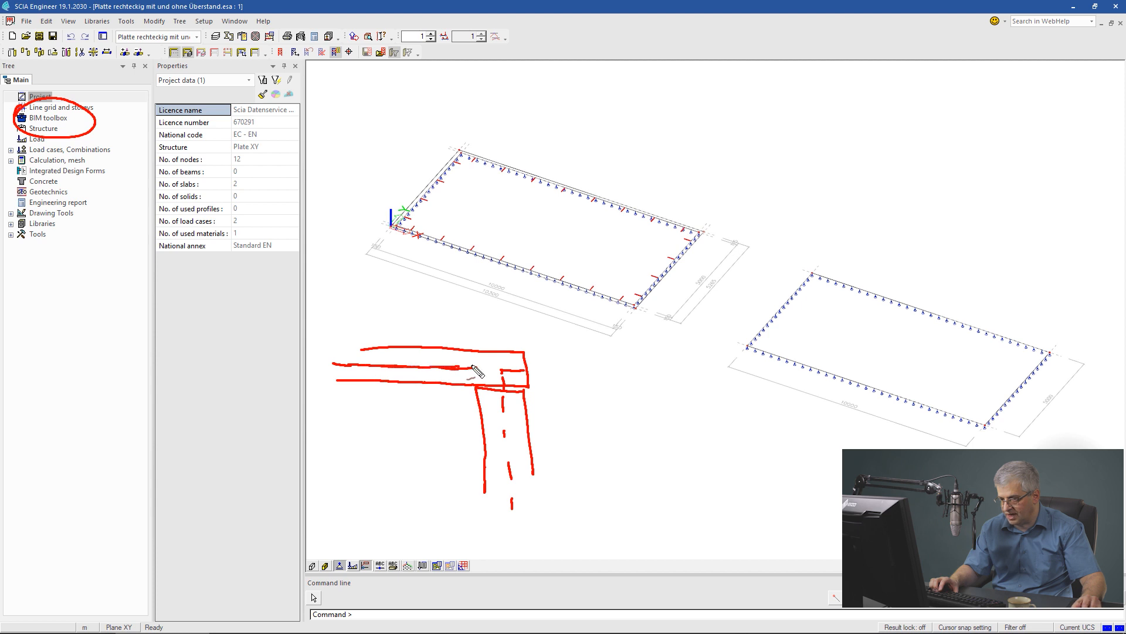
pyautogui.moveTo(505, 403); pyautogui.dragTo(513, 508)
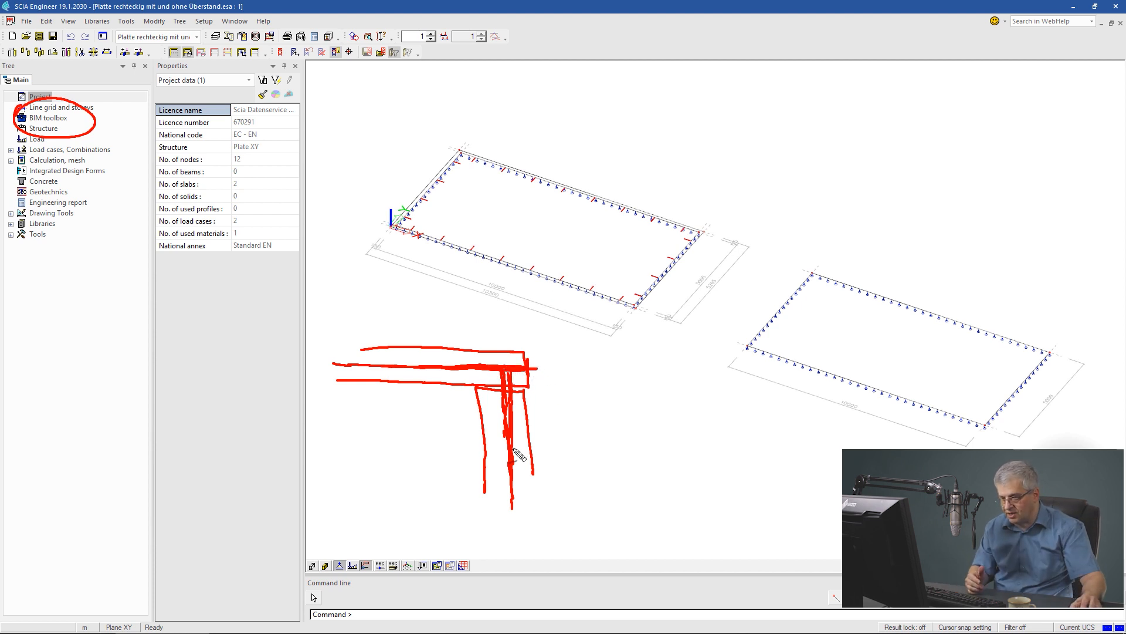
pyautogui.press('Escape')
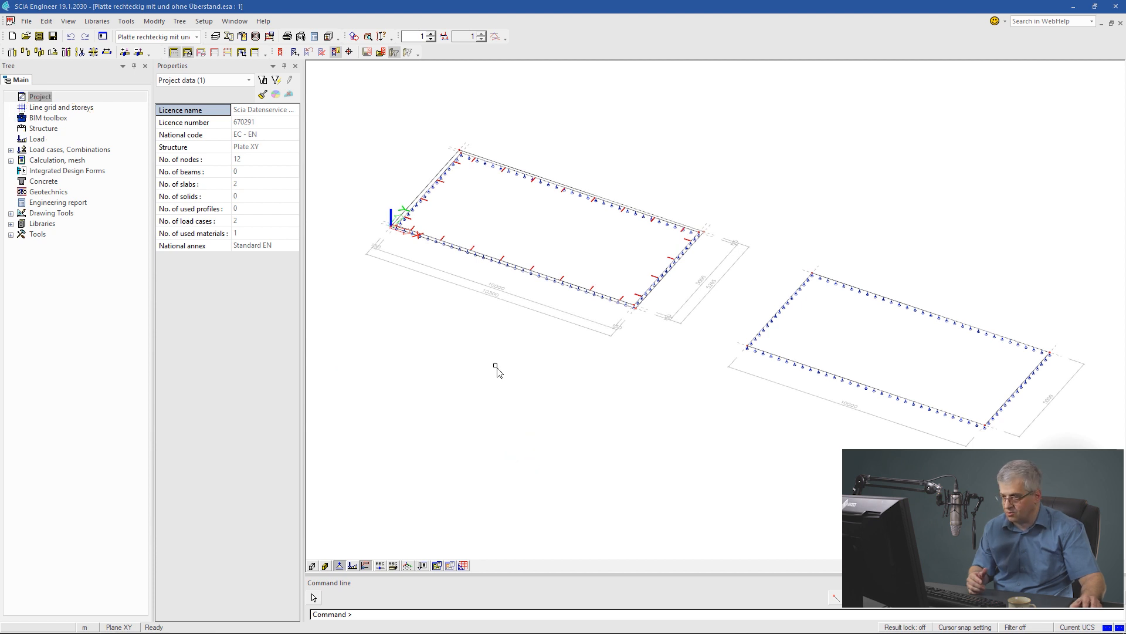
# Make the layer ohne Überstand1 structural model only and turn off its current used activity
pyautogui.scroll(3, 641, 294)
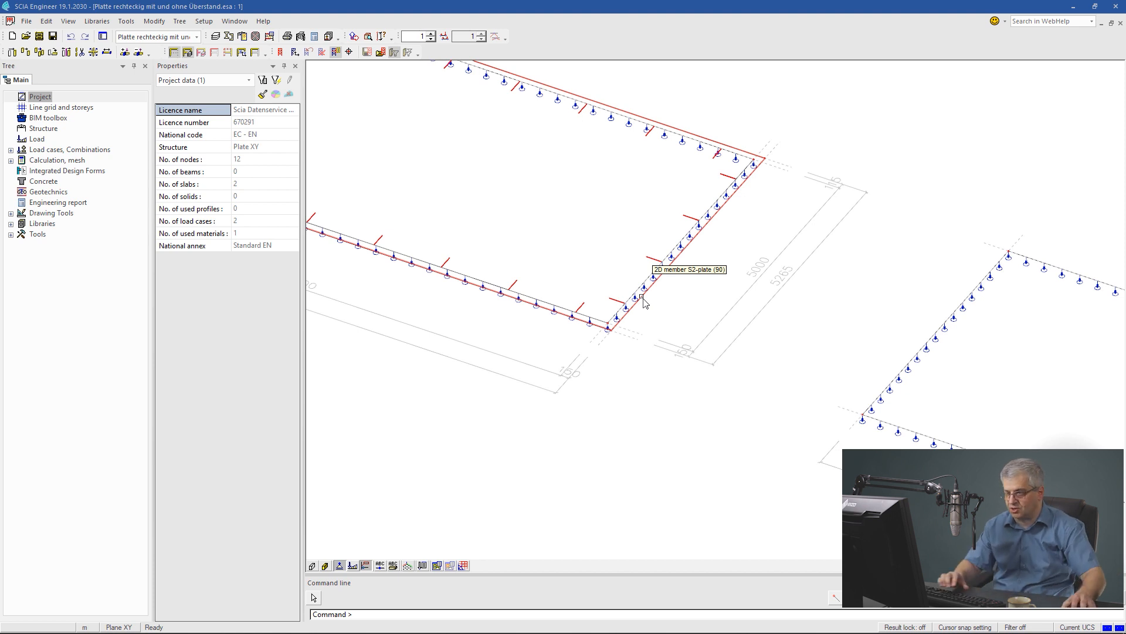
pyautogui.scroll(-2, 630, 310)
pyautogui.scroll(-2, 563, 248)
pyautogui.moveTo(581, 249); pyautogui.dragTo(651, 267, button='middle')
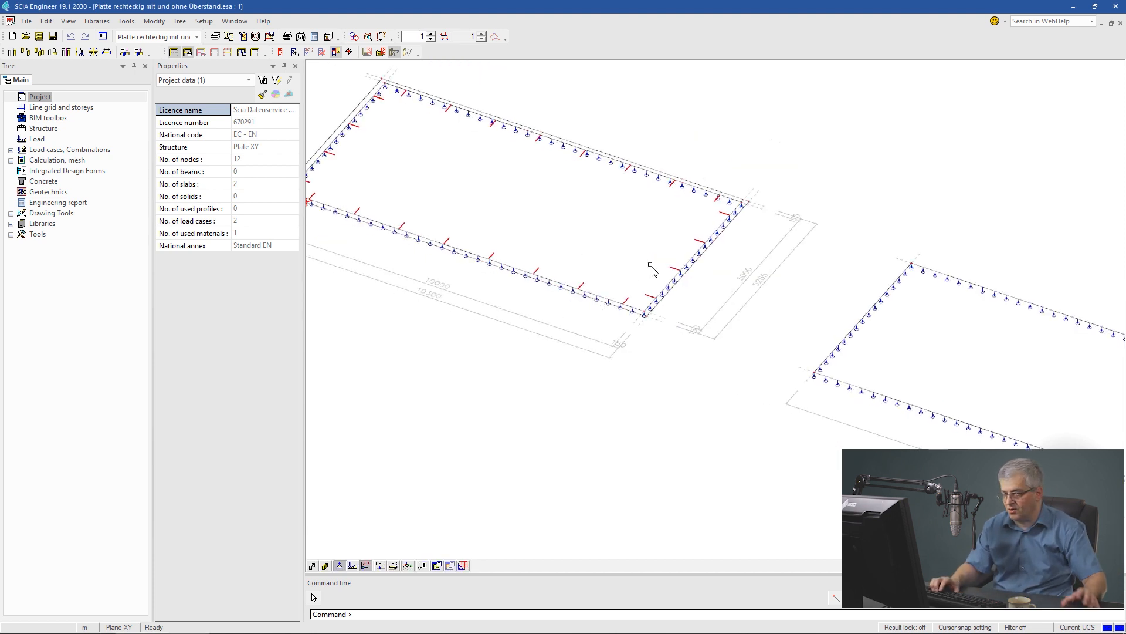
pyautogui.click(215, 37)
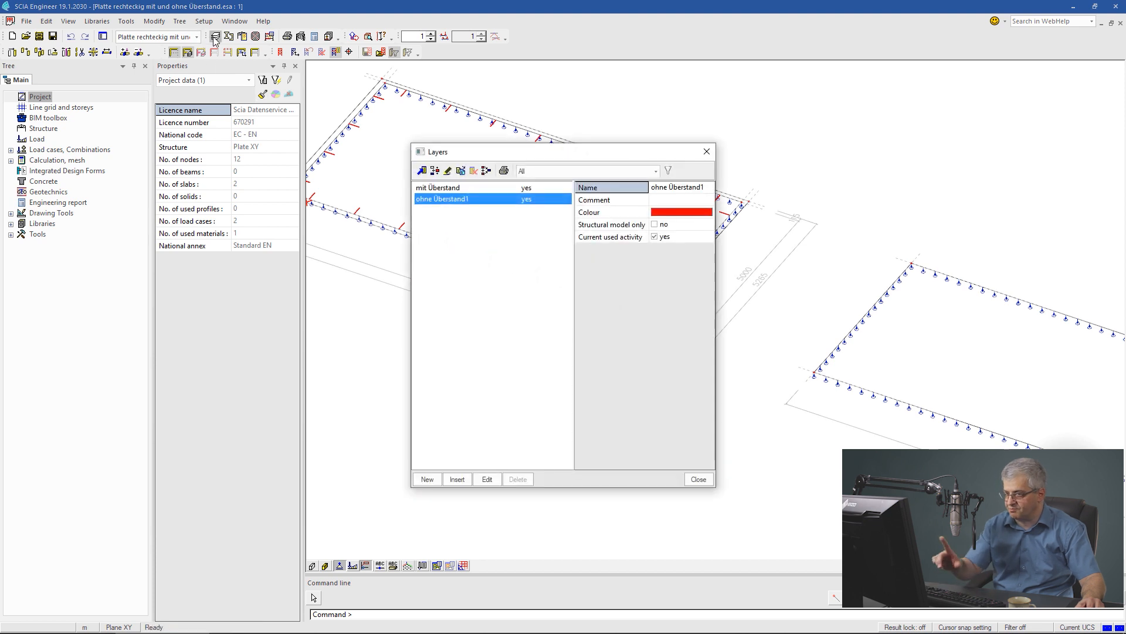
pyautogui.click(508, 188)
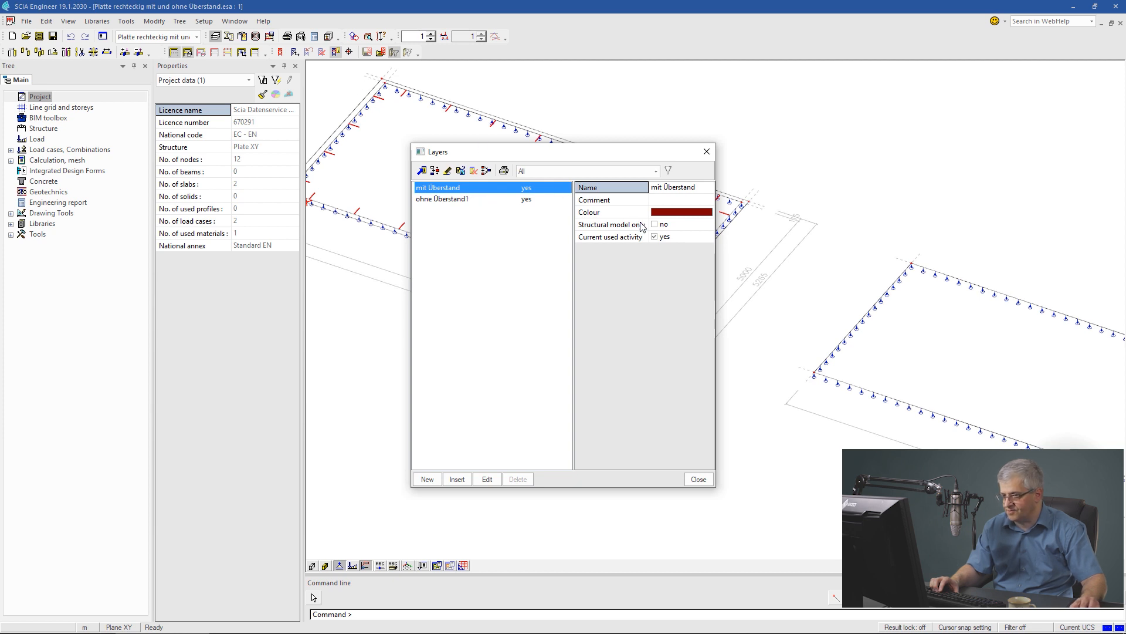
pyautogui.click(522, 201)
pyautogui.click(655, 224)
pyautogui.click(655, 236)
pyautogui.click(699, 479)
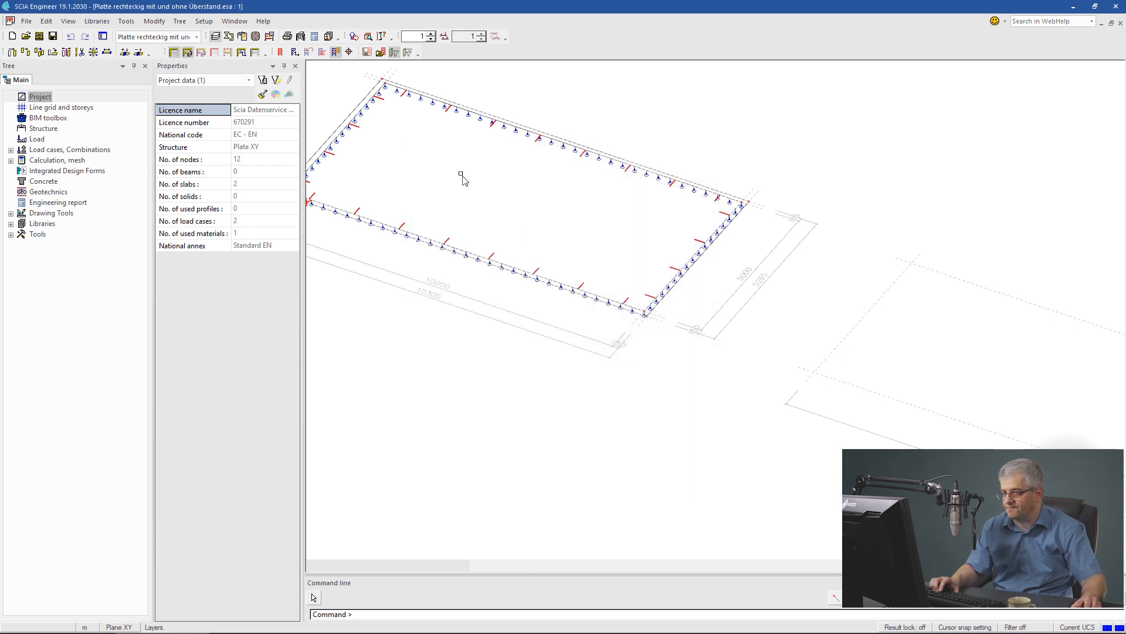
pyautogui.moveTo(462, 176); pyautogui.dragTo(579, 239, button='middle')
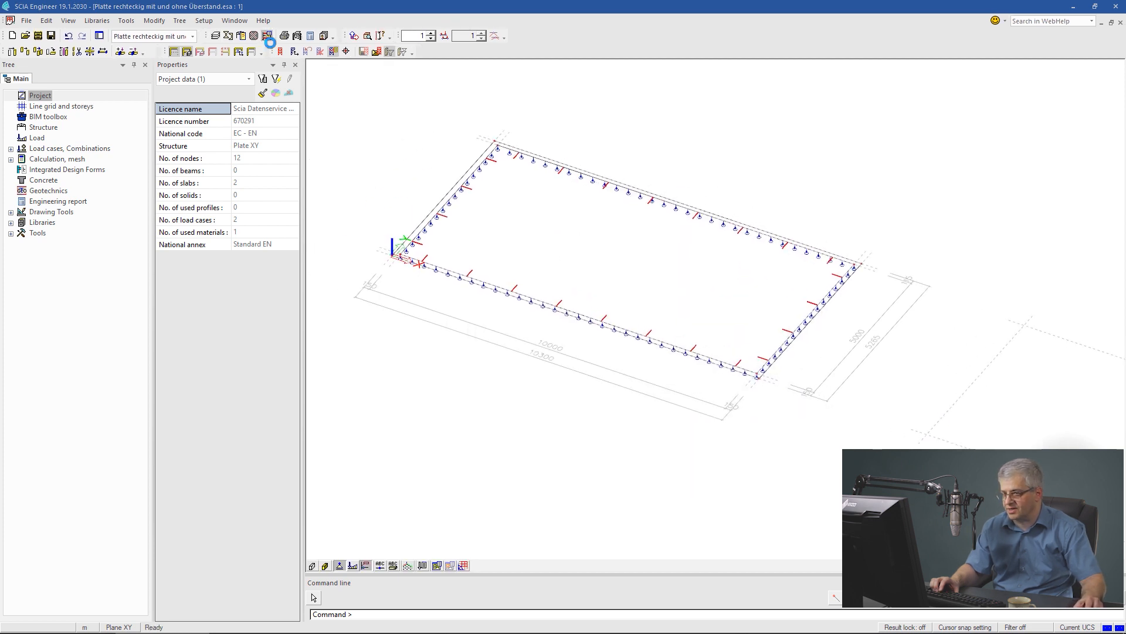
pyautogui.click(267, 36)
pyautogui.click(428, 453)
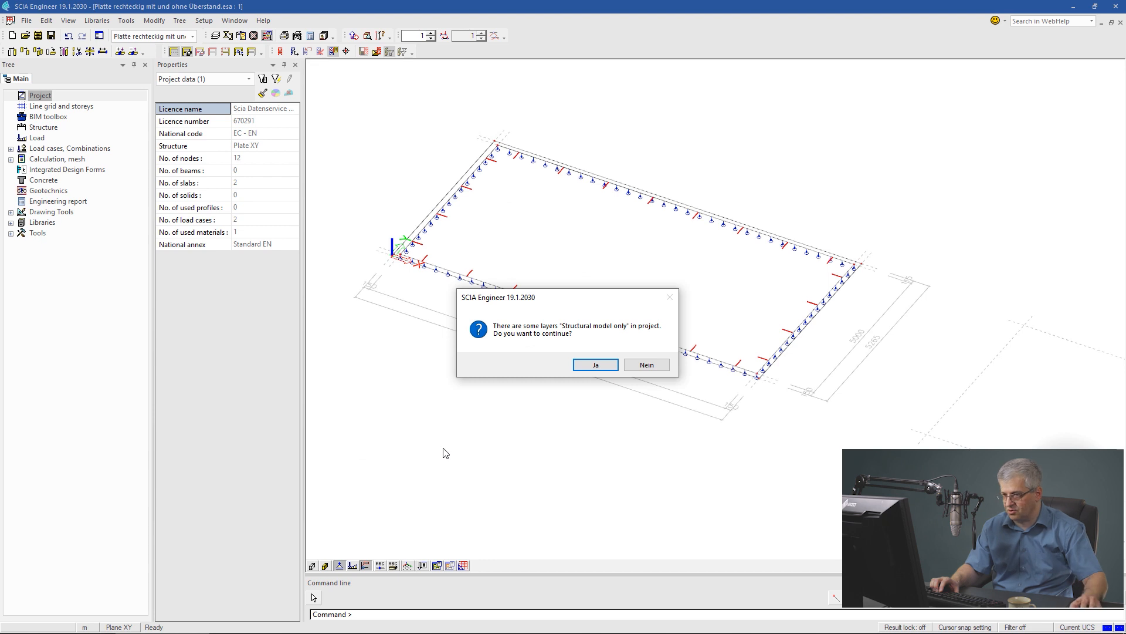
pyautogui.click(646, 369)
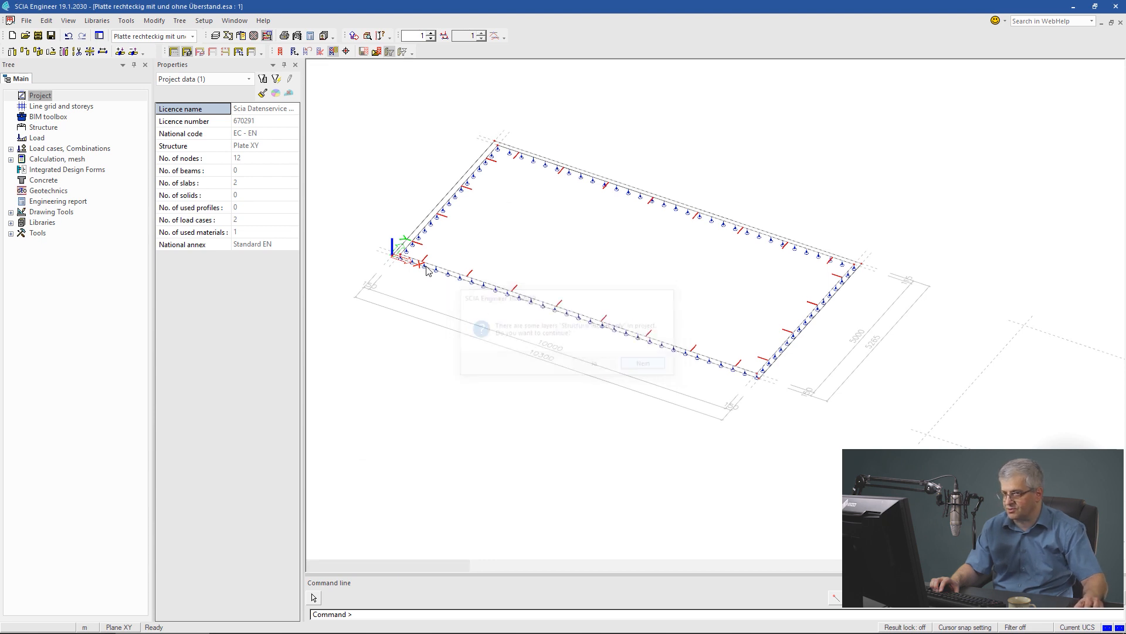
# Review the advanced mesh settings, run the linear analysis despite the structural-model-only layer, and close its report
pyautogui.click(267, 36)
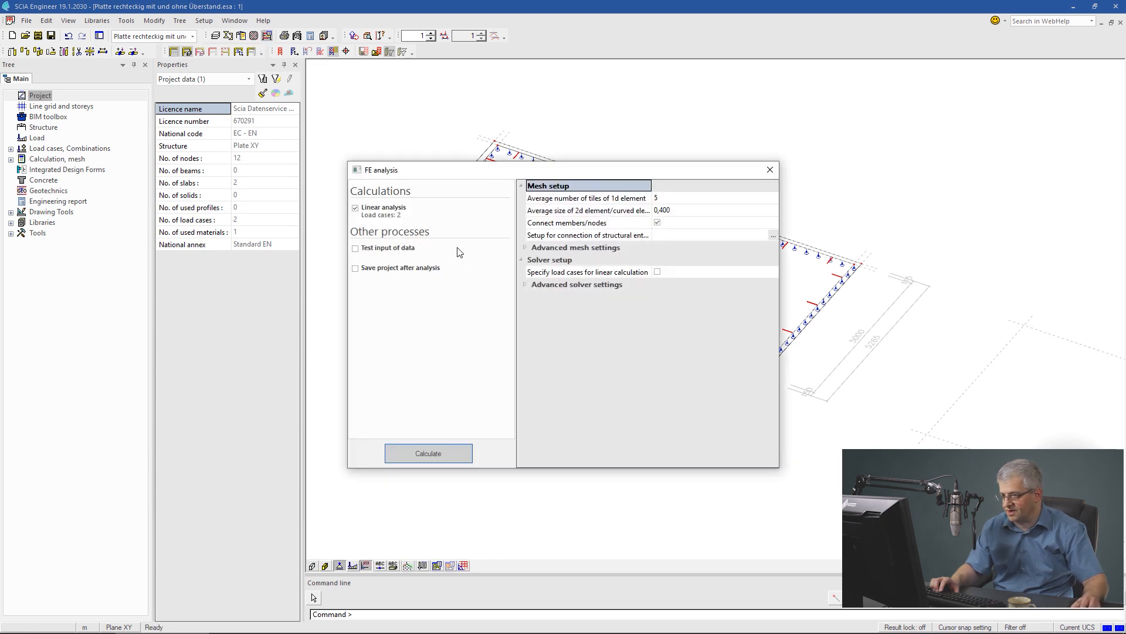
pyautogui.click(526, 249)
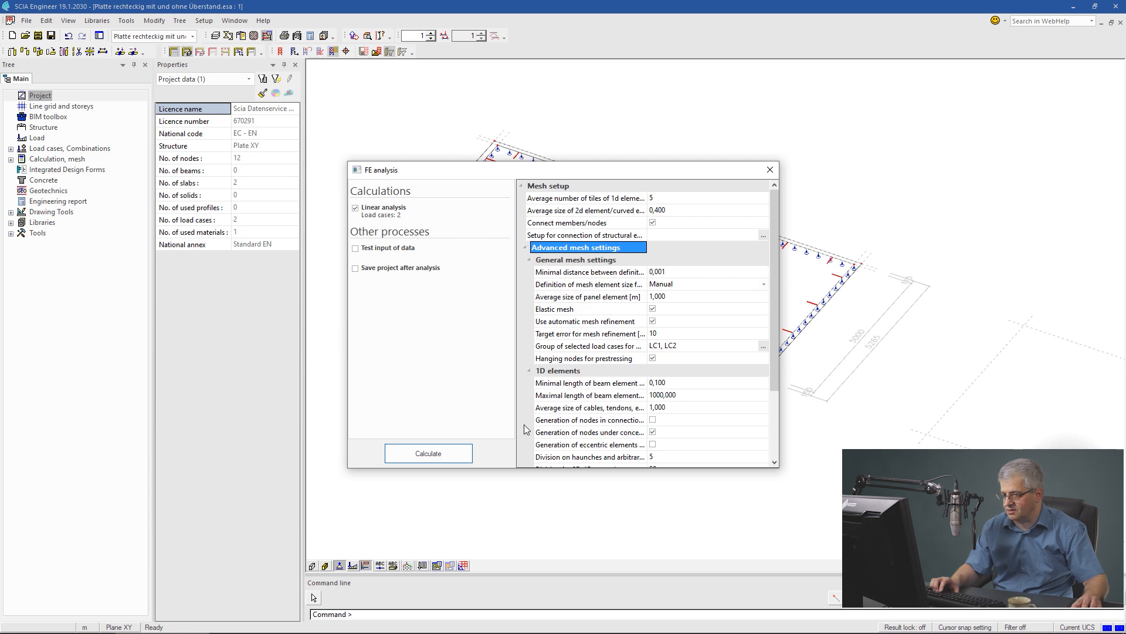
pyautogui.click(428, 453)
pyautogui.click(596, 366)
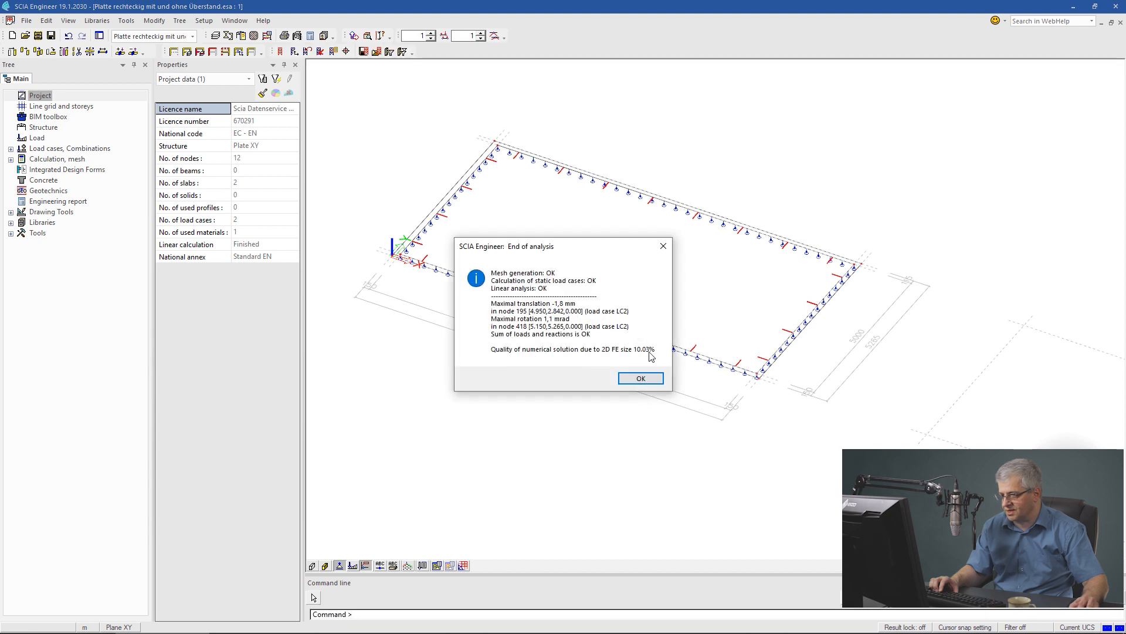
pyautogui.click(641, 378)
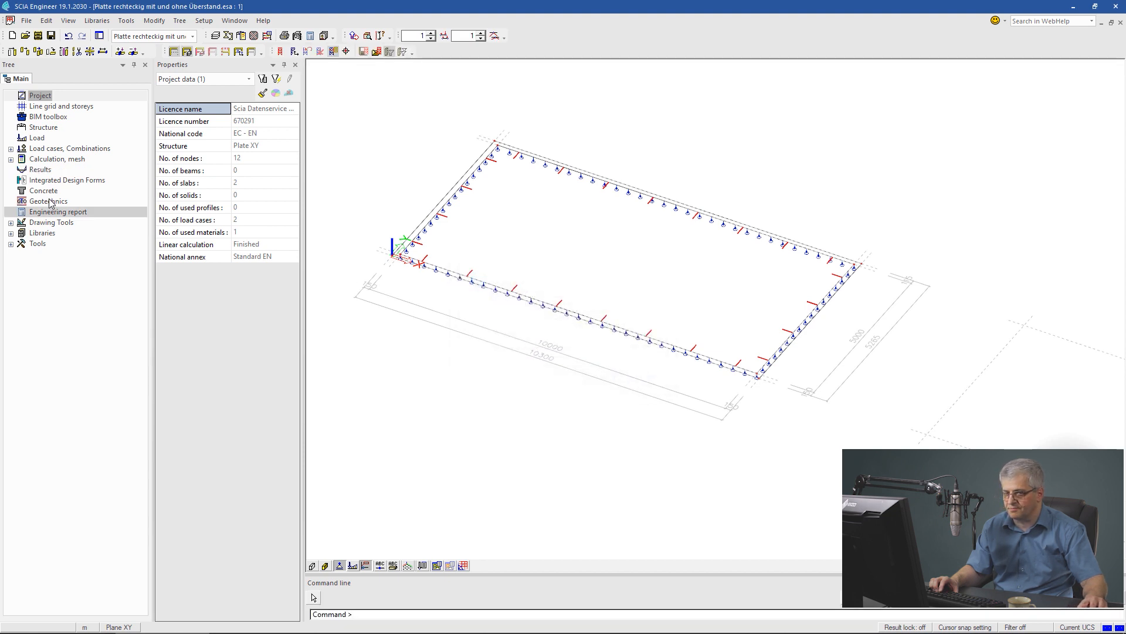
# Make the layer mit Überstand structural model only and turn off its current used activity
pyautogui.click(219, 36)
pyautogui.click(506, 186)
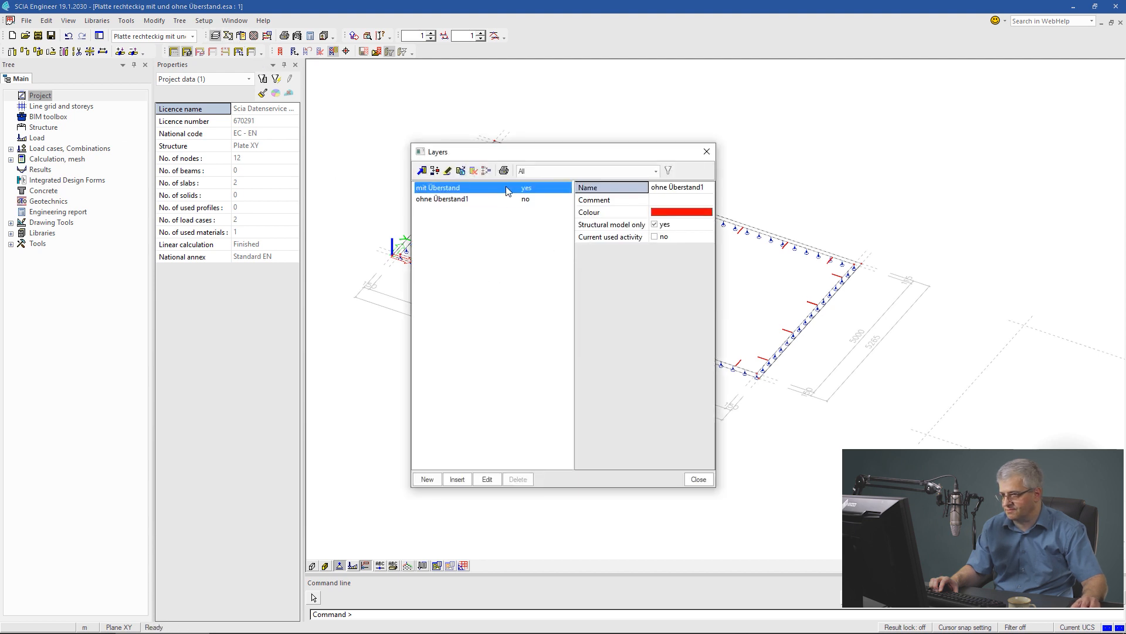
pyautogui.click(654, 227)
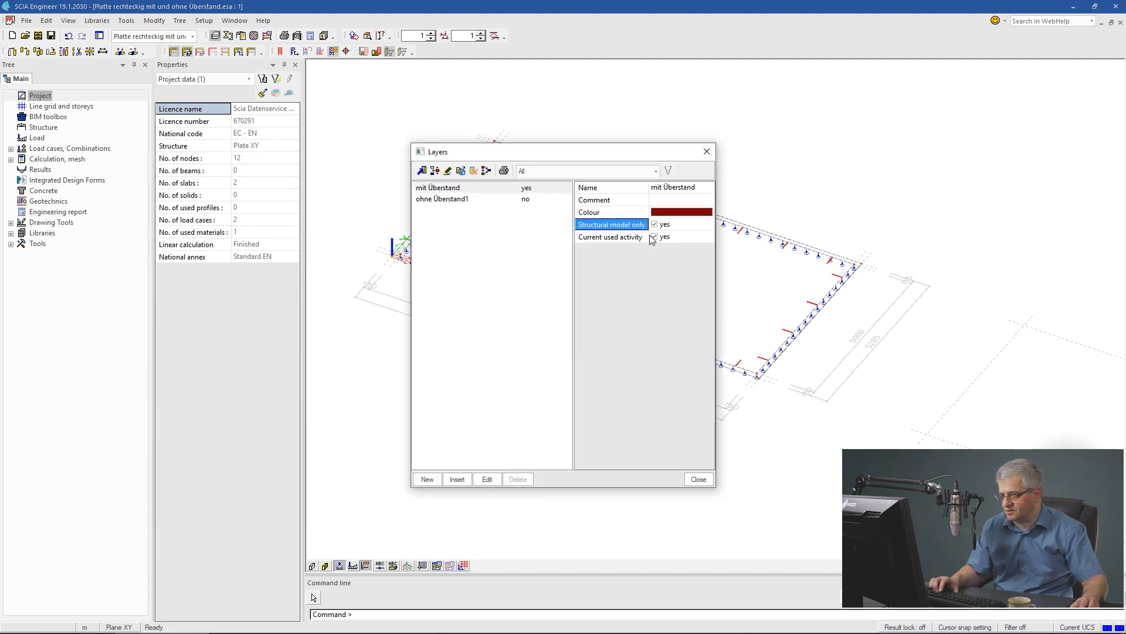
pyautogui.click(654, 236)
# Return the layer ohne Überstand1 to the analysis model, turn on its current used activity, and close the layer settings
pyautogui.click(487, 199)
pyautogui.click(655, 229)
pyautogui.click(656, 237)
pyautogui.click(698, 479)
pyautogui.scroll(-2, 725, 391)
pyautogui.moveTo(725, 392); pyautogui.dragTo(497, 294, button='middle')
# Run the linear analysis for the plate without overhang, continuing despite the structural-model-only layer, and close its report
pyautogui.click(267, 36)
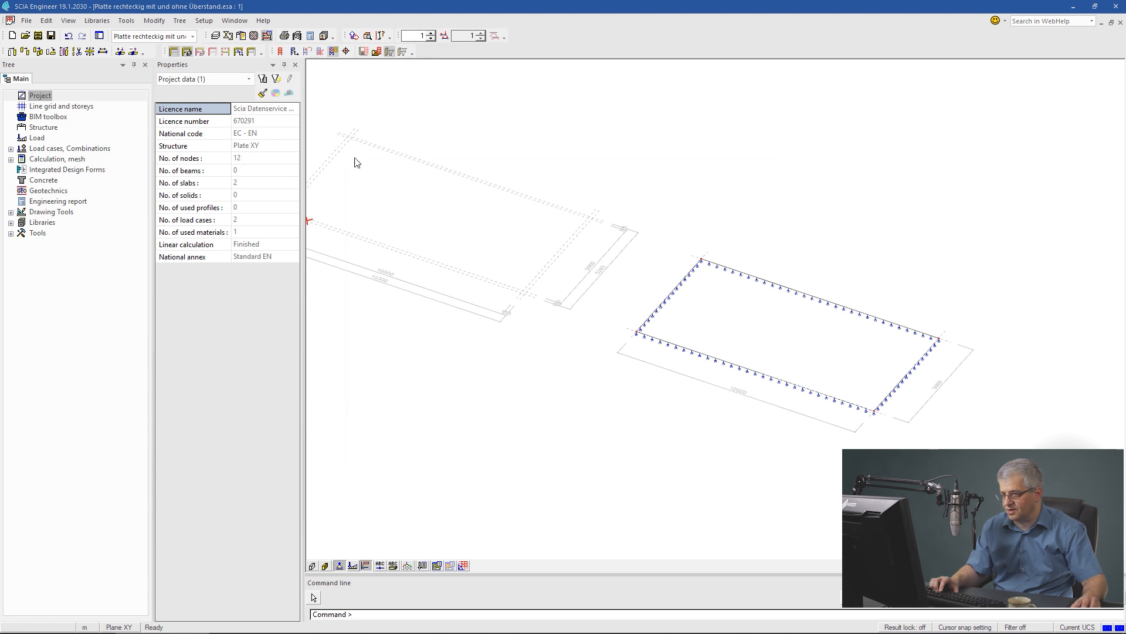
pyautogui.click(450, 449)
pyautogui.click(616, 365)
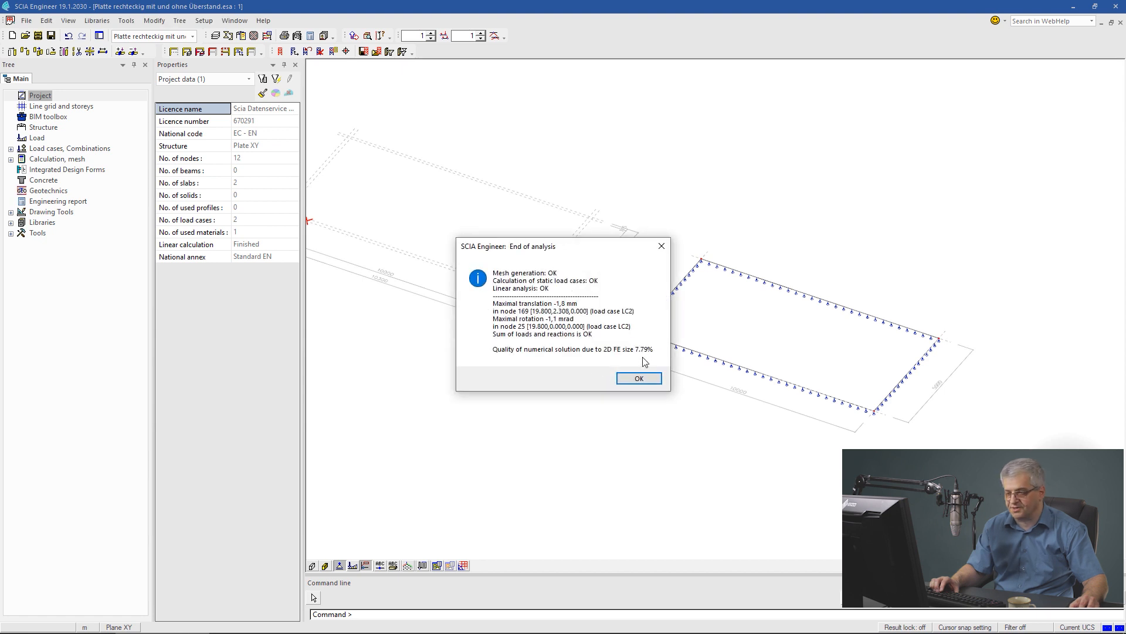
pyautogui.click(640, 379)
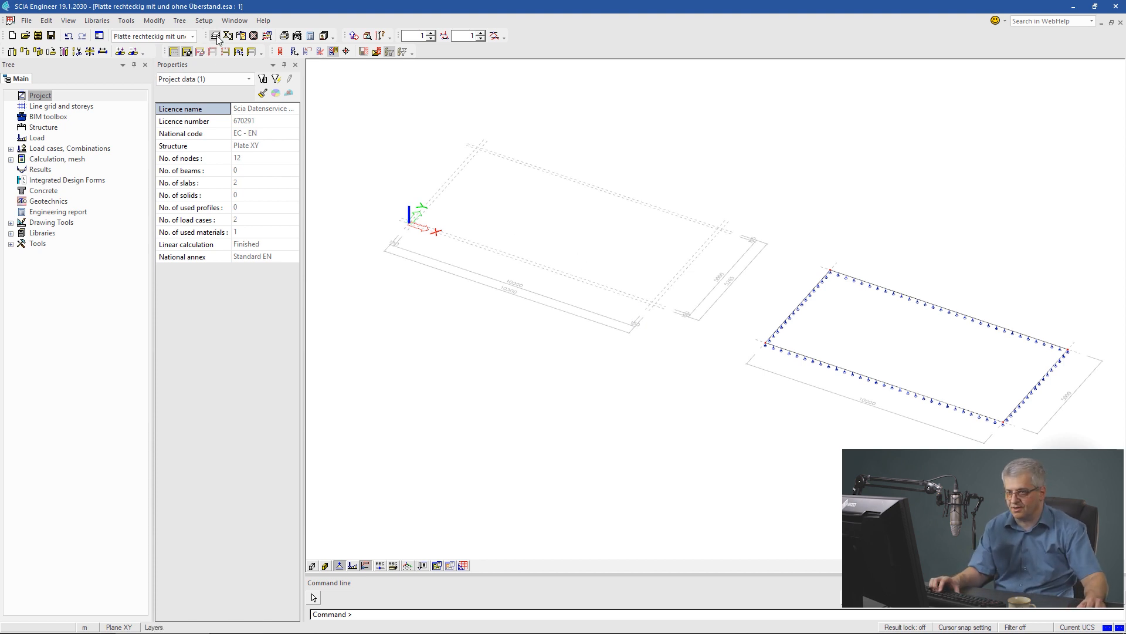
# Switch to the open project Platte mit Durchbruch.esa and examine the supported opening in the first plate
pyautogui.click(151, 36)
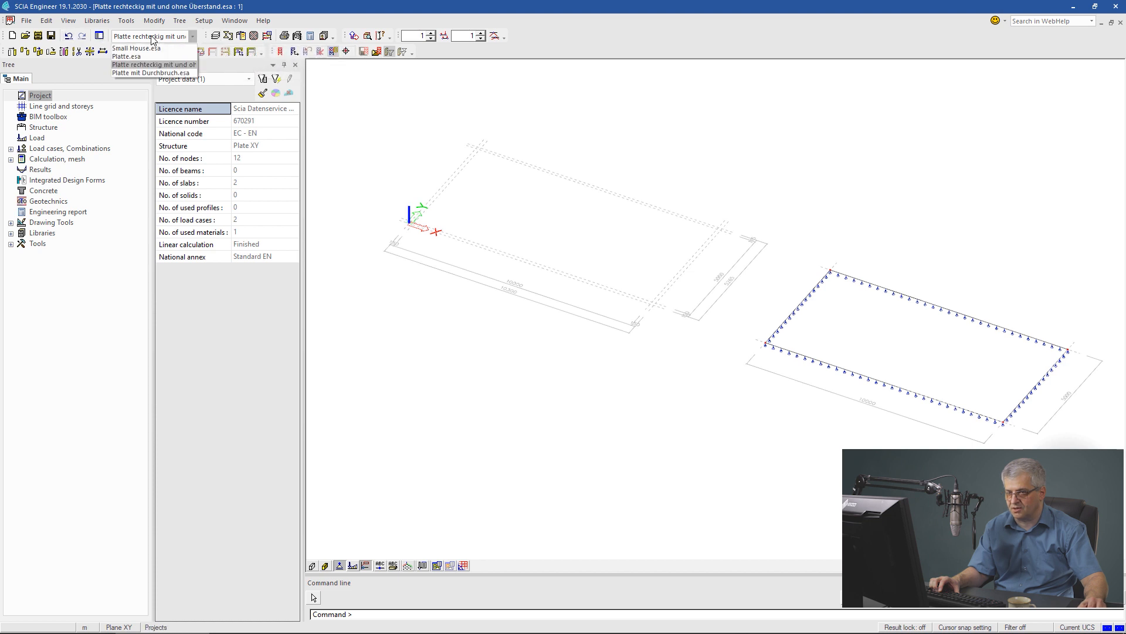
pyautogui.click(153, 73)
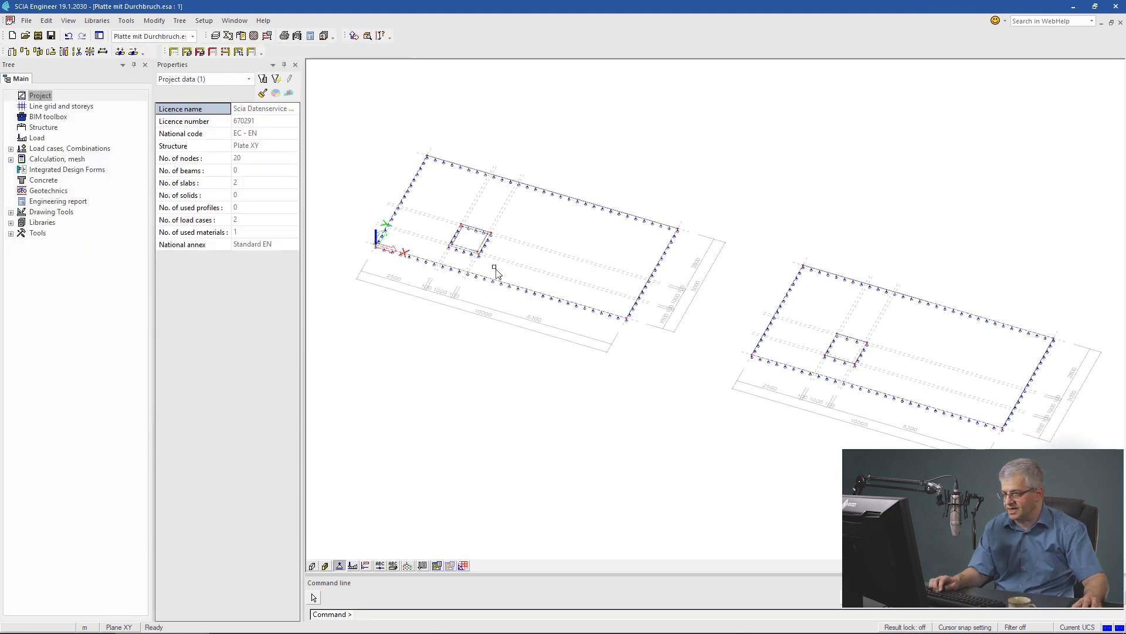
pyautogui.keyDown('ctrl'); pyautogui.moveTo(500, 271); pyautogui.dragTo(503, 264, button='right'); pyautogui.keyUp('ctrl')
pyautogui.scroll(4, 477, 245)
pyautogui.moveTo(479, 247); pyautogui.dragTo(553, 338, button='middle')
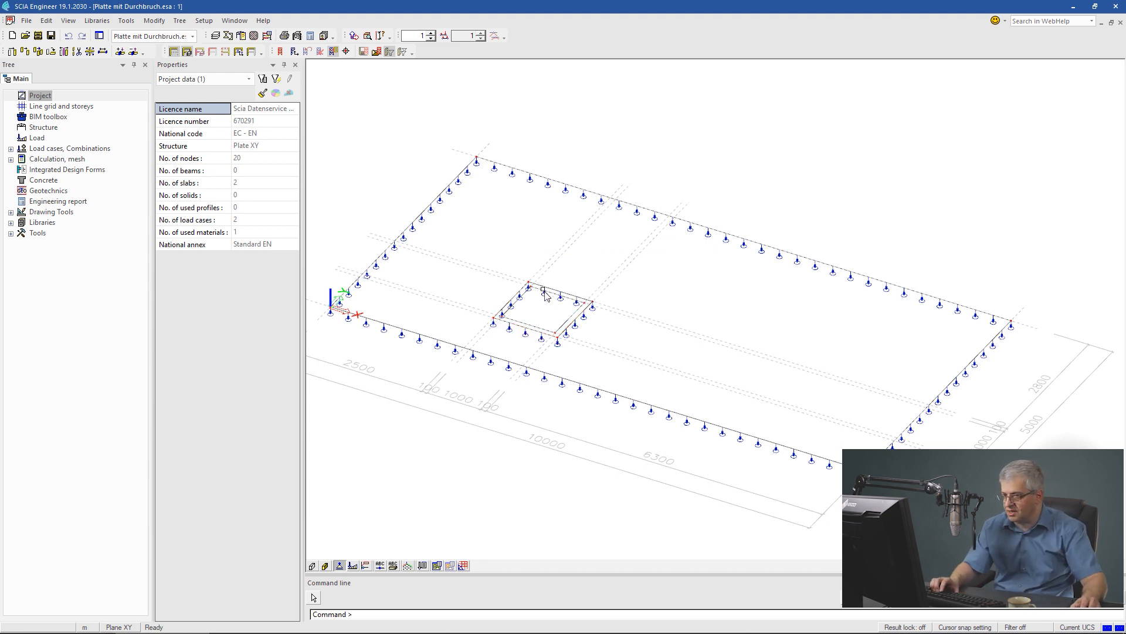
pyautogui.scroll(5, 544, 287)
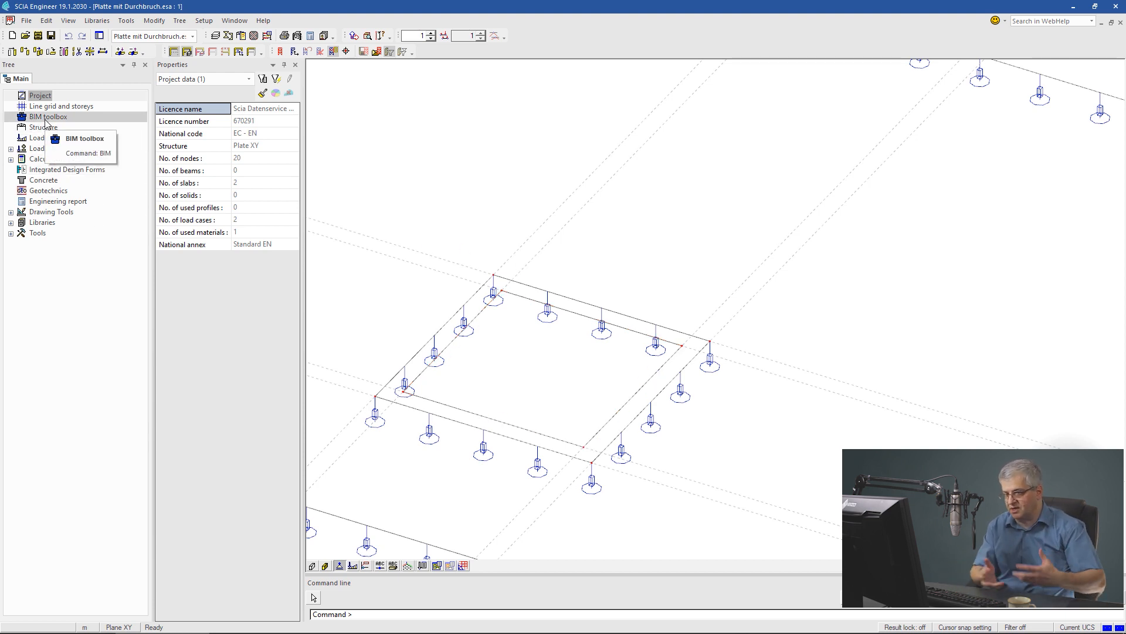
pyautogui.scroll(-5, 528, 372)
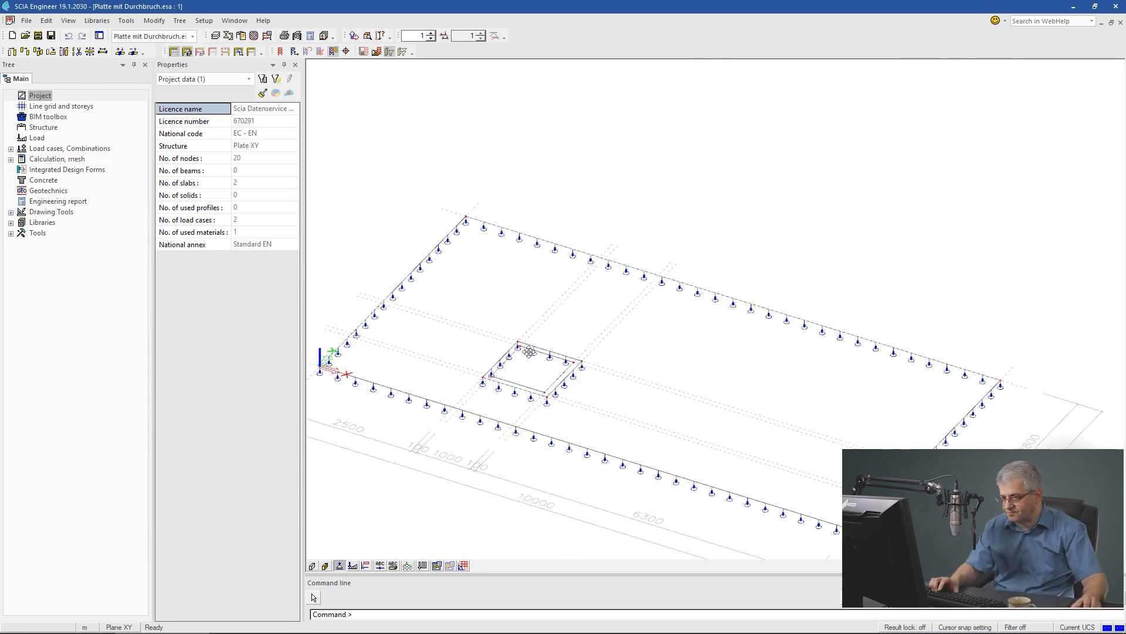
pyautogui.moveTo(528, 335); pyautogui.dragTo(492, 249, button='middle')
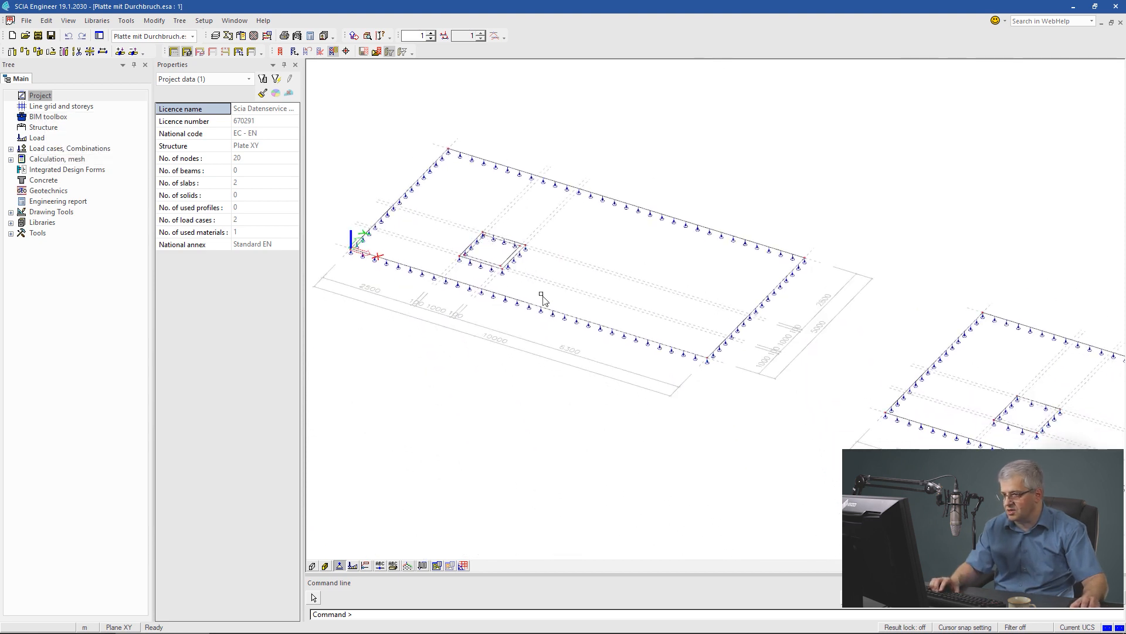
# Make the layer ohne Überstand1 structural model only and turn off its current used activity
pyautogui.click(218, 37)
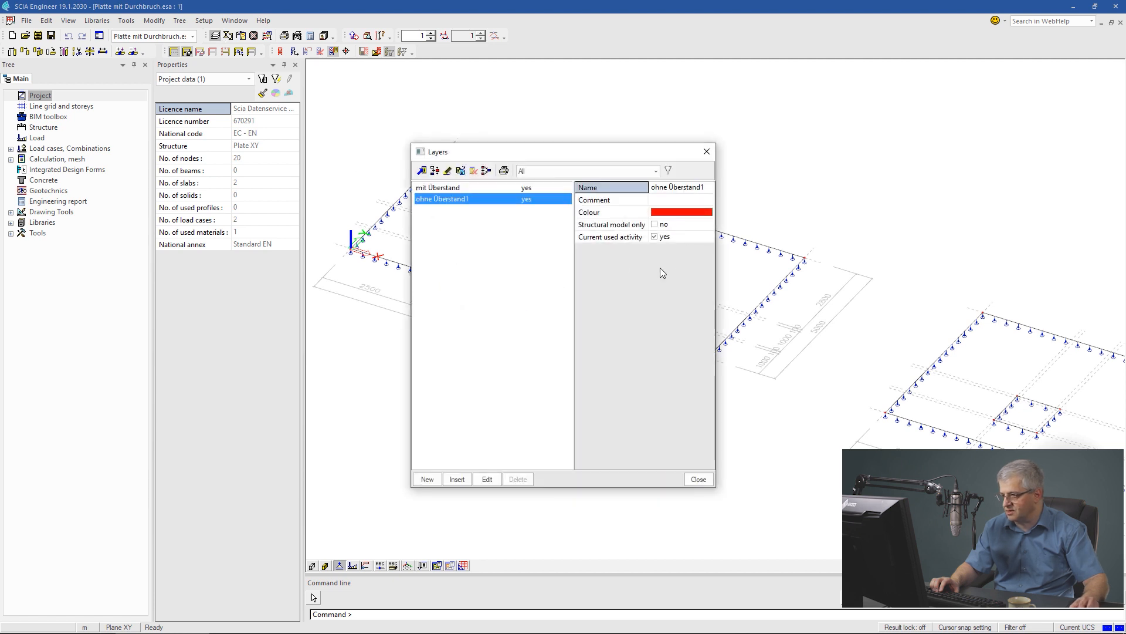
pyautogui.click(655, 224)
pyautogui.click(655, 236)
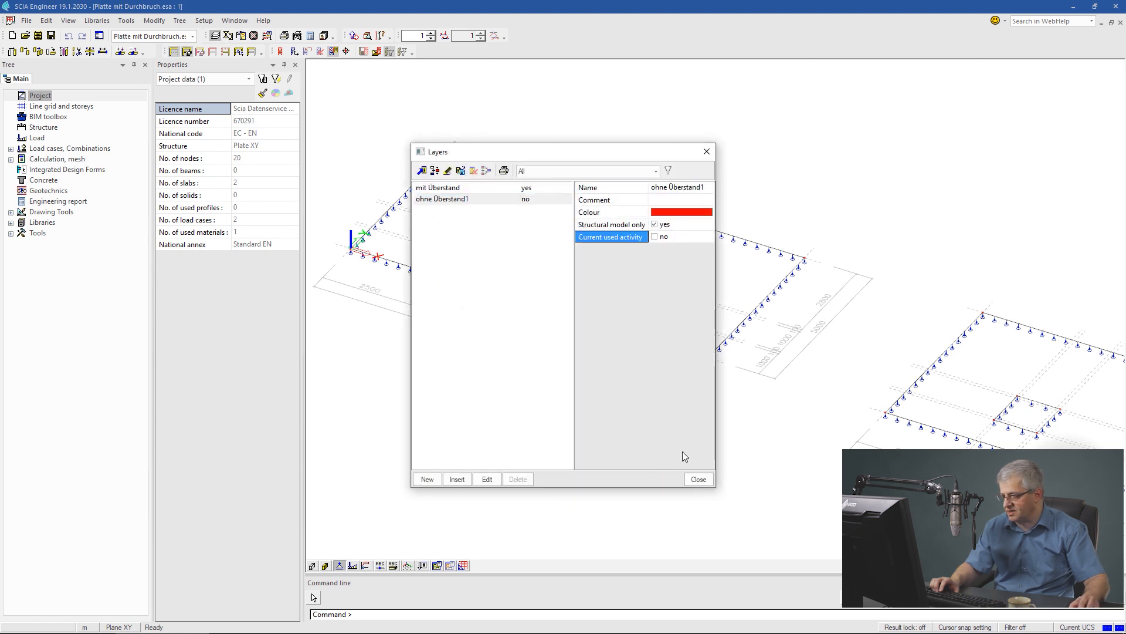
pyautogui.click(698, 480)
pyautogui.scroll(-2, 599, 328)
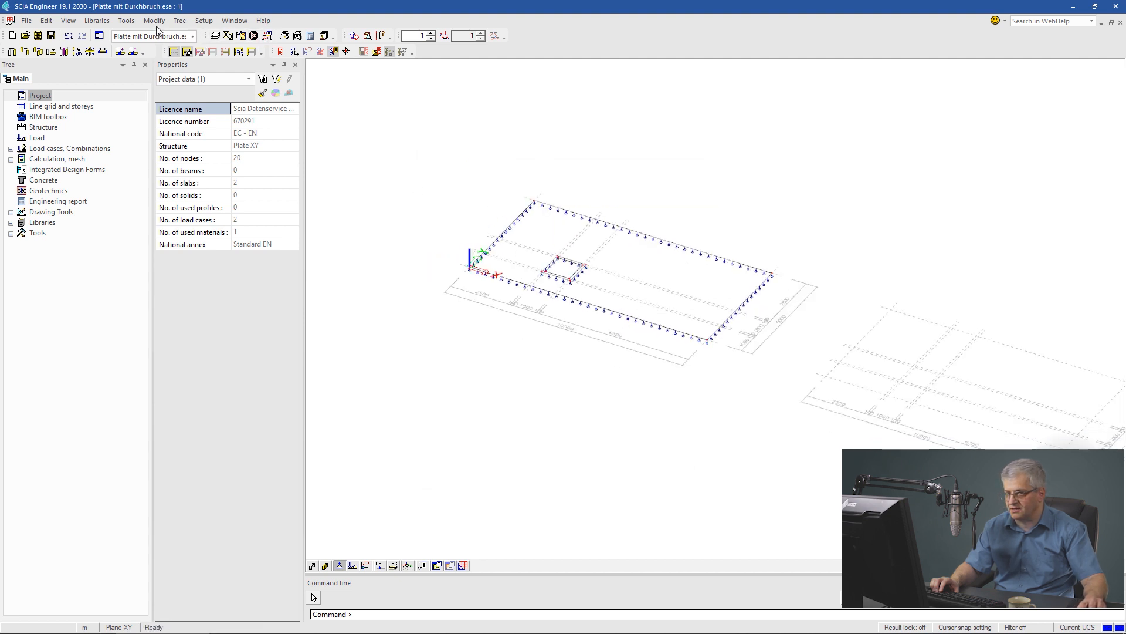
# Run the linear analysis for the plate with the opening despite the structural-model-only layer, and close its report
pyautogui.click(267, 36)
pyautogui.click(431, 452)
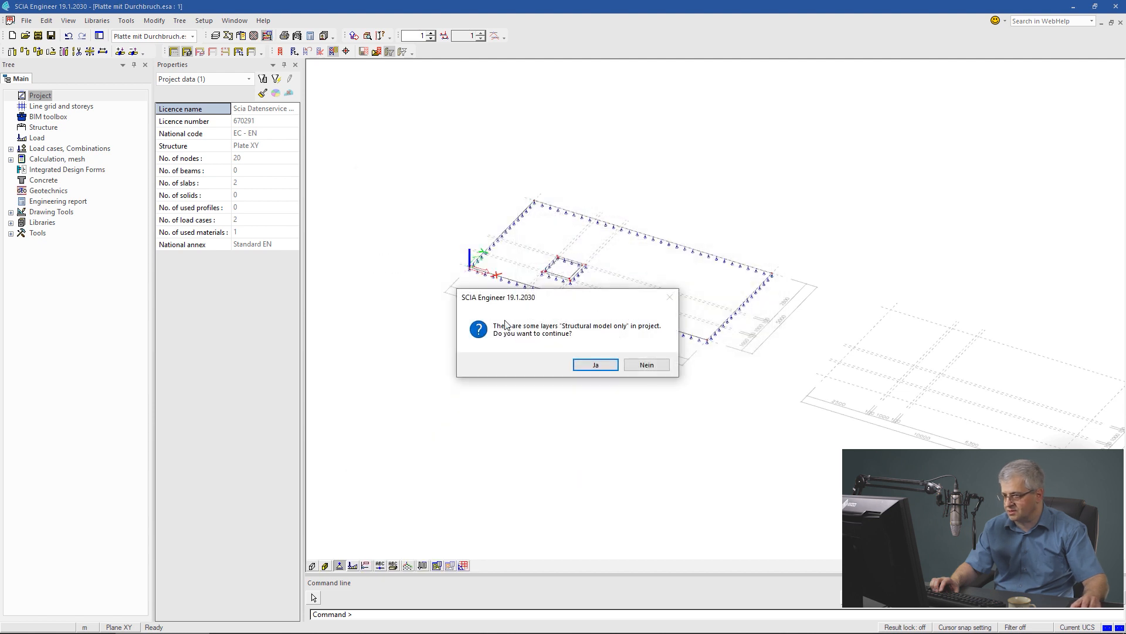
pyautogui.click(596, 365)
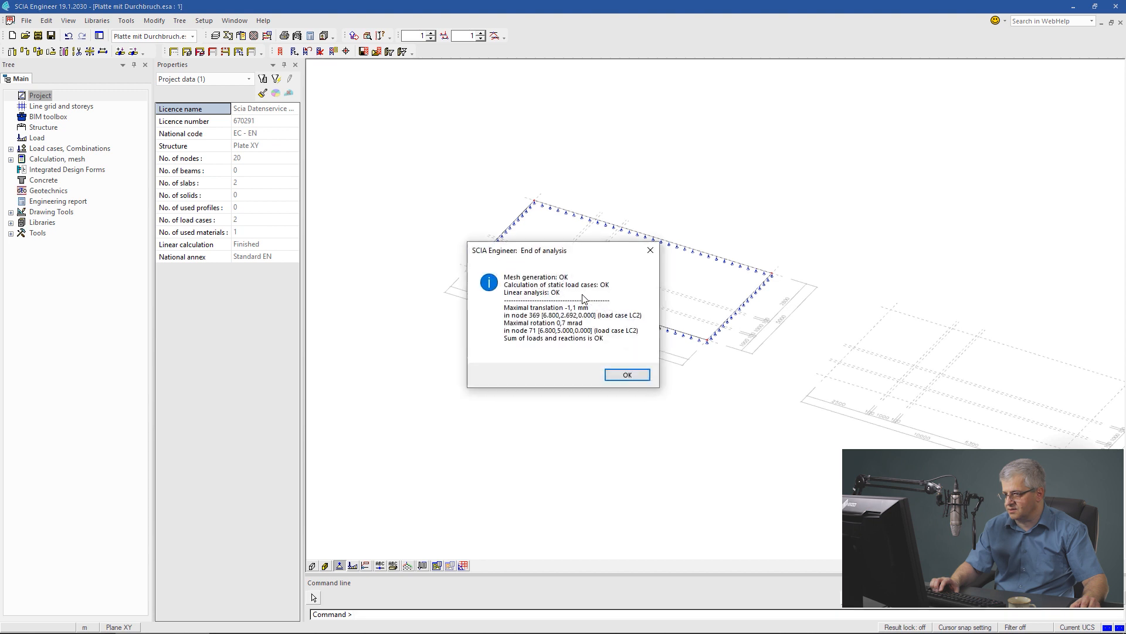
pyautogui.click(626, 375)
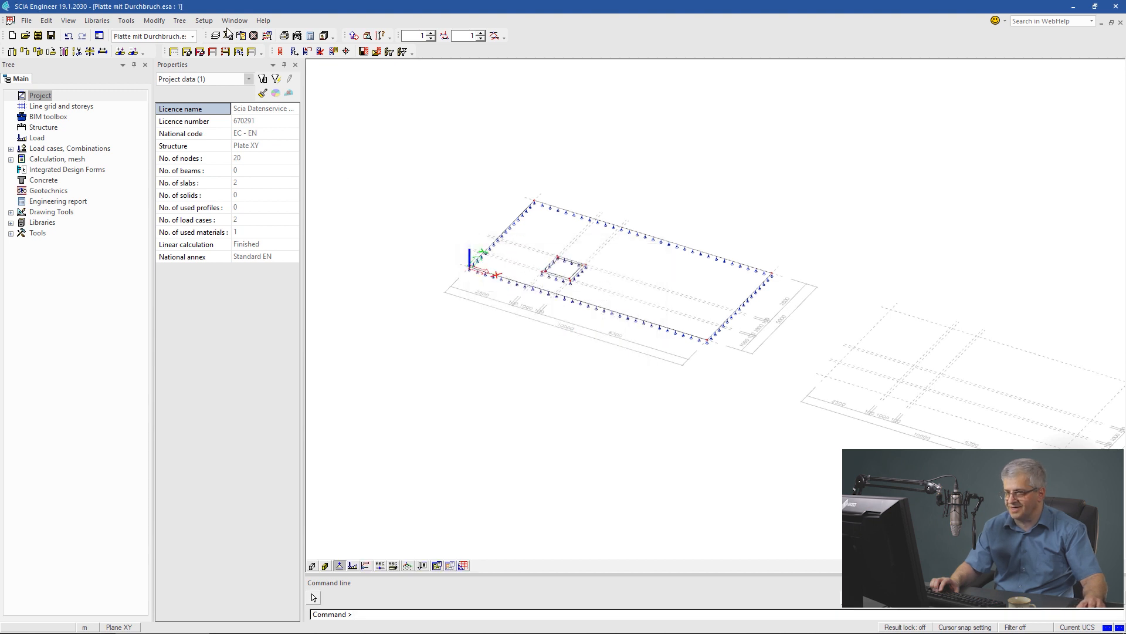
# Enable automatic mesh refinement in the advanced mesh settings and apply the mesh setup
pyautogui.click(204, 20)
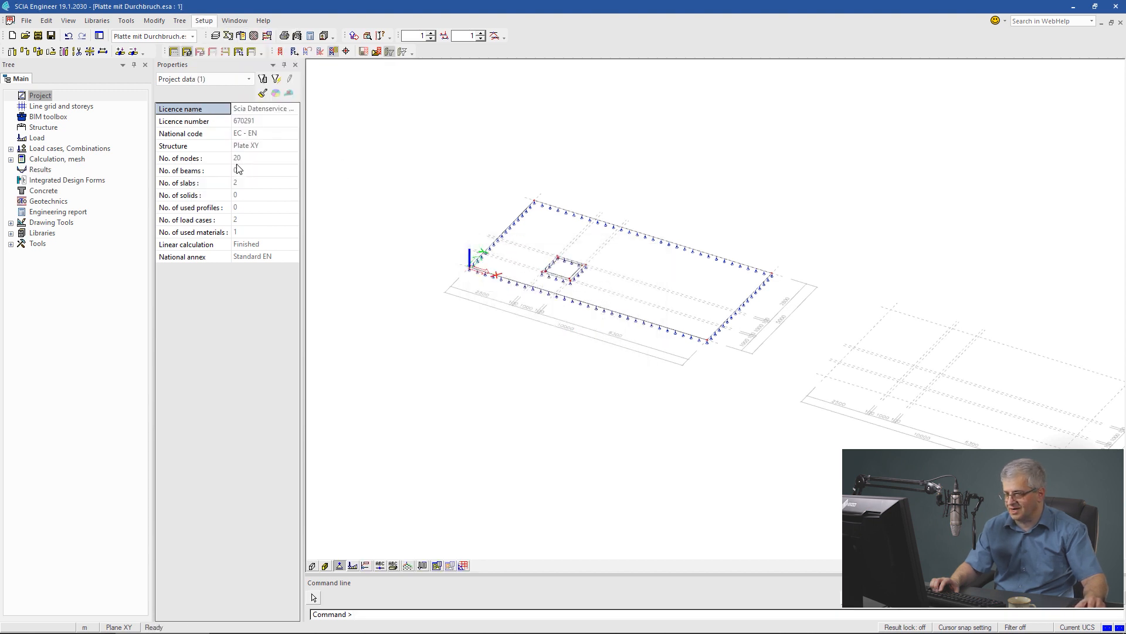
pyautogui.click(237, 165)
pyautogui.click(359, 209)
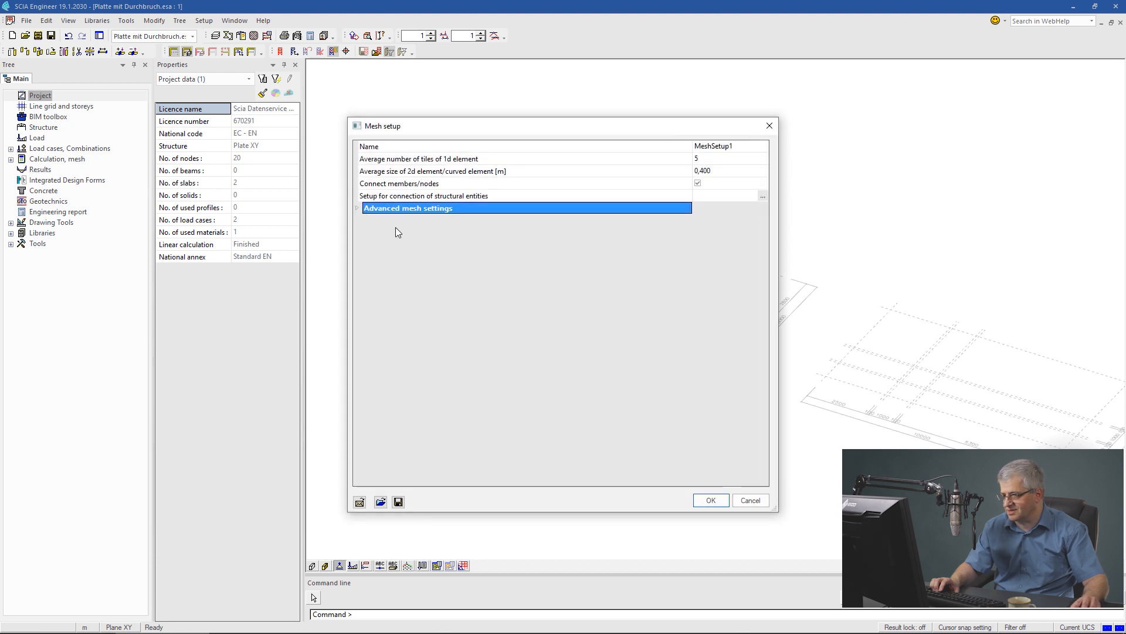
pyautogui.click(701, 283)
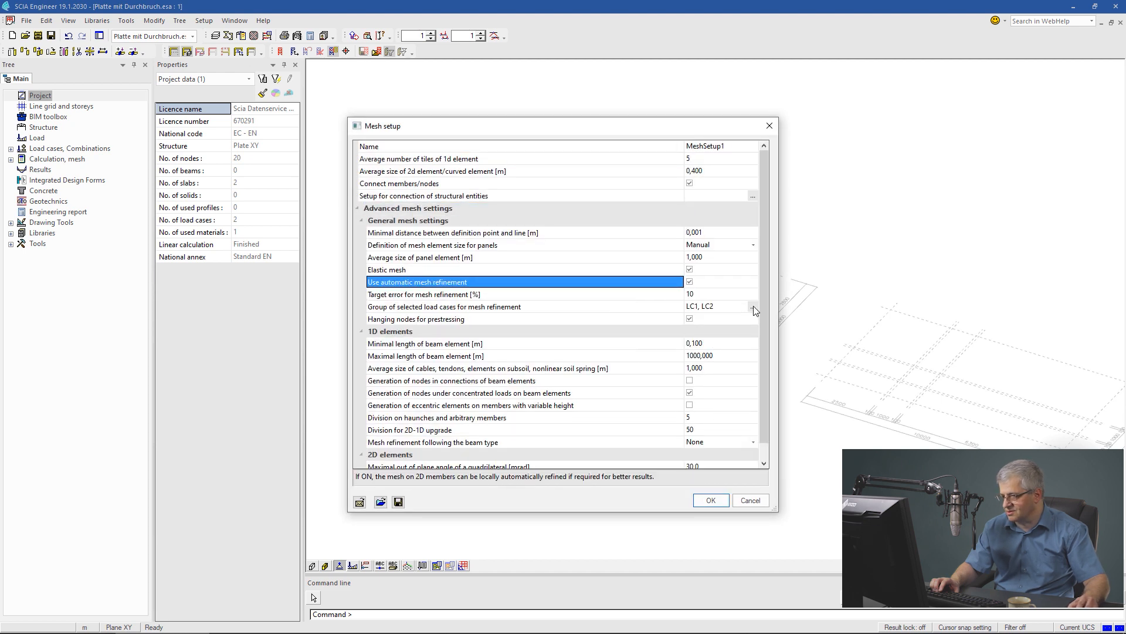
pyautogui.click(710, 499)
# Rerun the linear analysis with automatic mesh refinement enabled, accepting the structural-model-only layer, and close the report
pyautogui.click(266, 37)
pyautogui.click(444, 451)
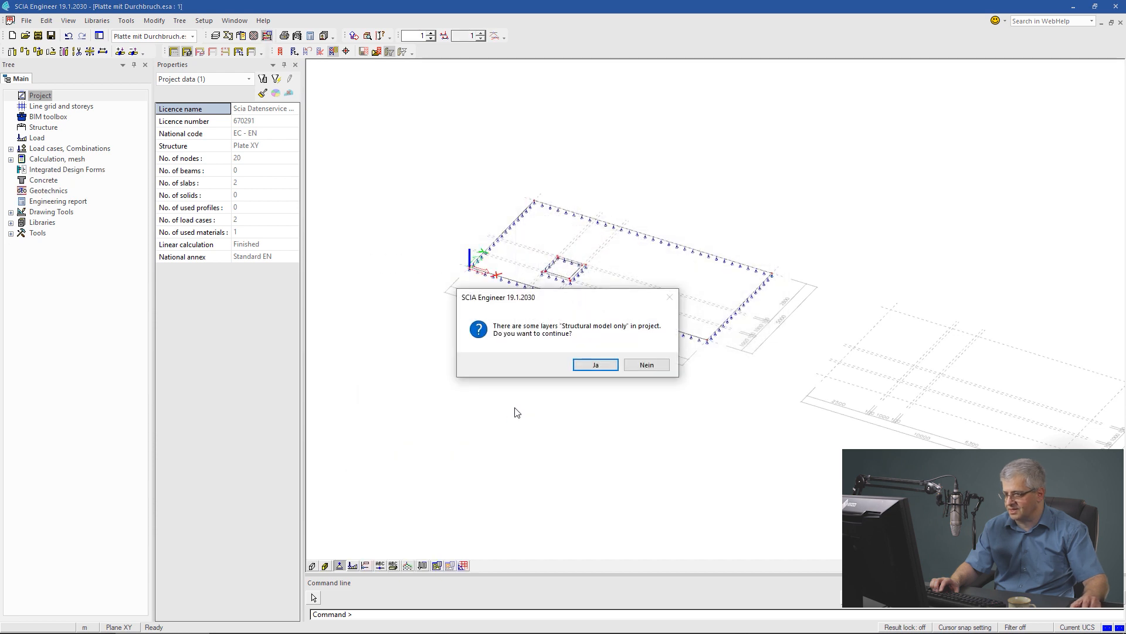
pyautogui.click(588, 366)
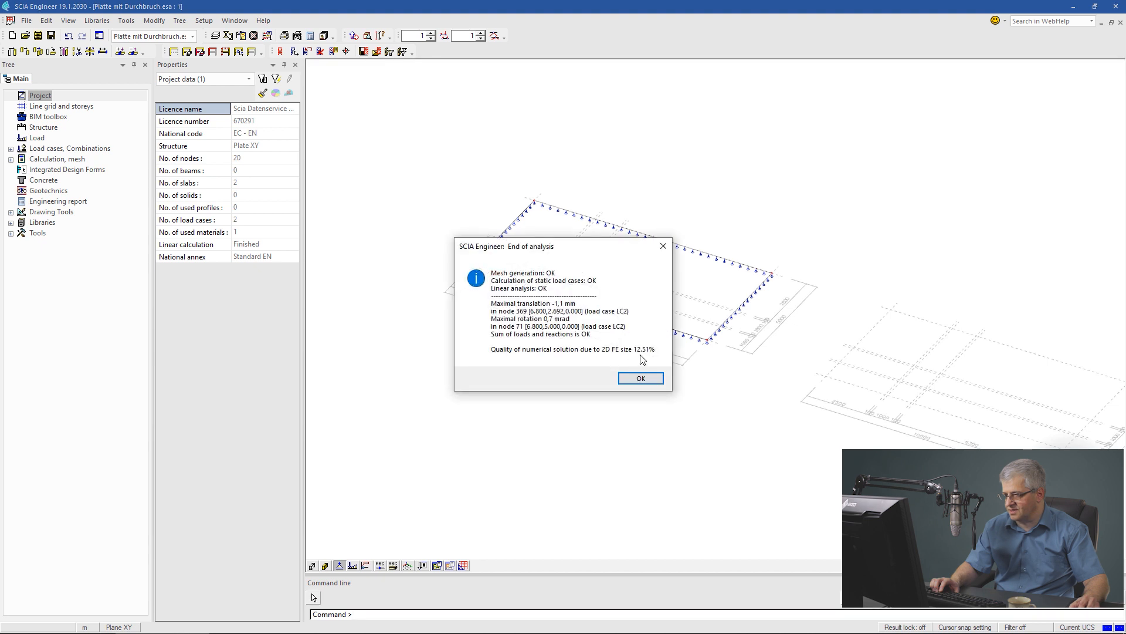
pyautogui.click(640, 378)
# Display the numerical error result for the 2D members and examine its distribution around the opening
pyautogui.doubleClick(40, 169)
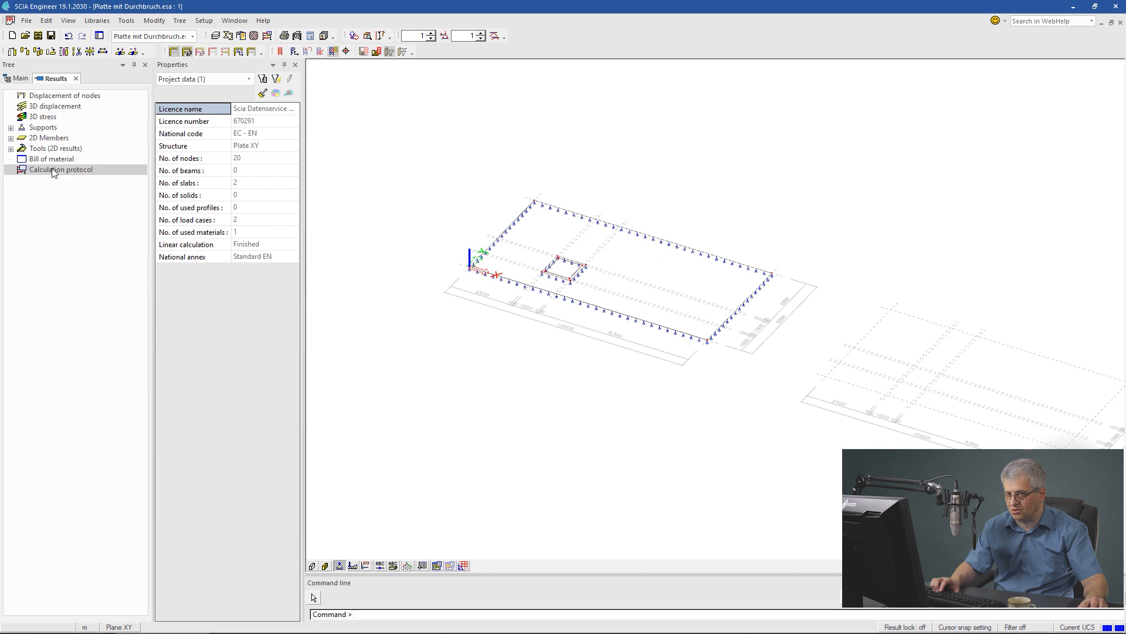
pyautogui.doubleClick(40, 139)
pyautogui.doubleClick(78, 180)
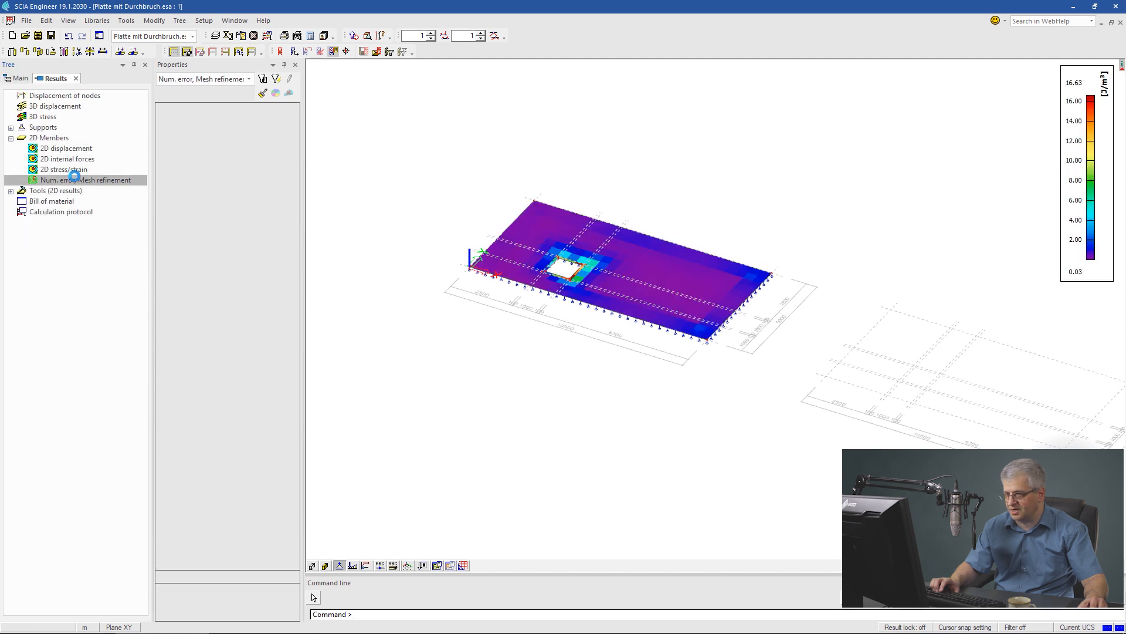
pyautogui.scroll(3, 573, 271)
pyautogui.scroll(5, 574, 270)
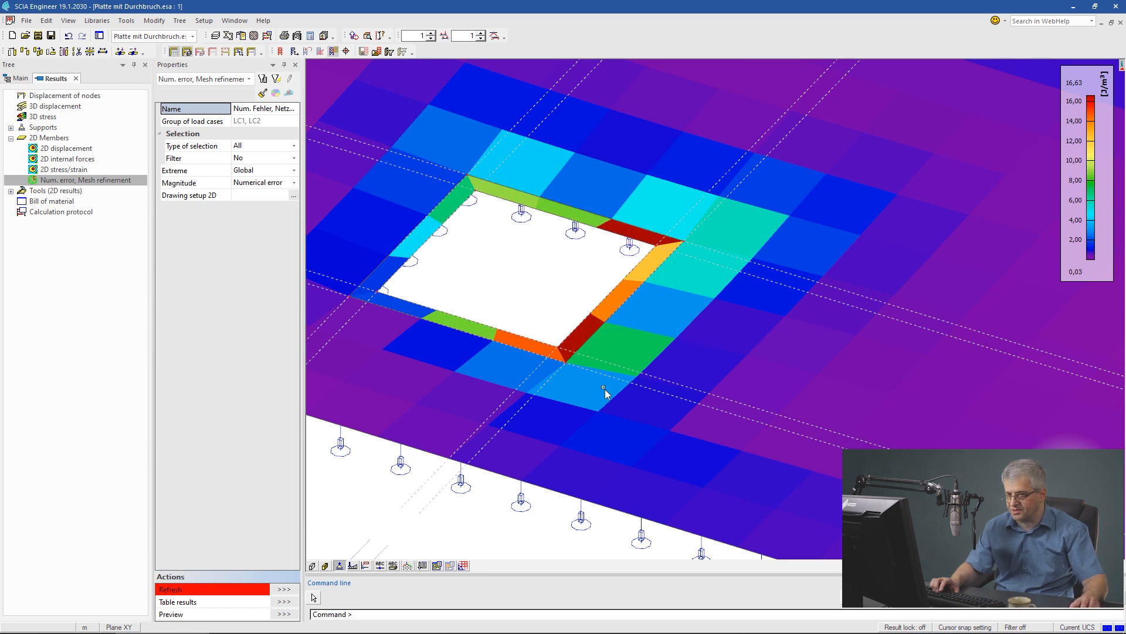
# Set the result magnitude to Mesh refinement, refresh the display, and examine the proposed element sizes around the opening
pyautogui.click(258, 182)
pyautogui.click(258, 182)
pyautogui.click(262, 203)
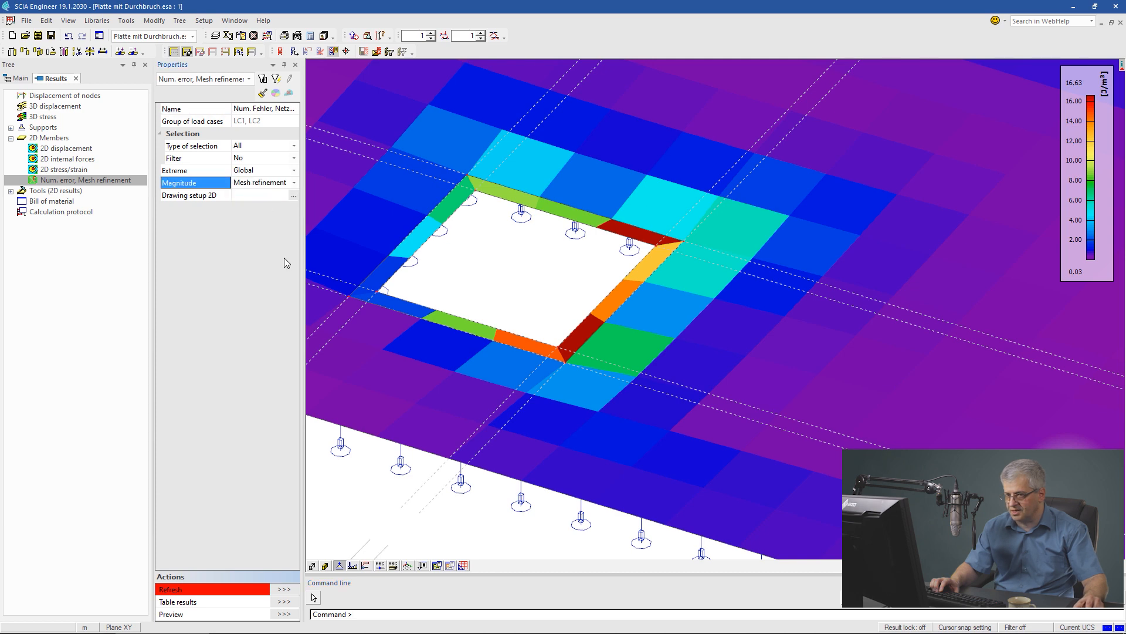
pyautogui.click(278, 589)
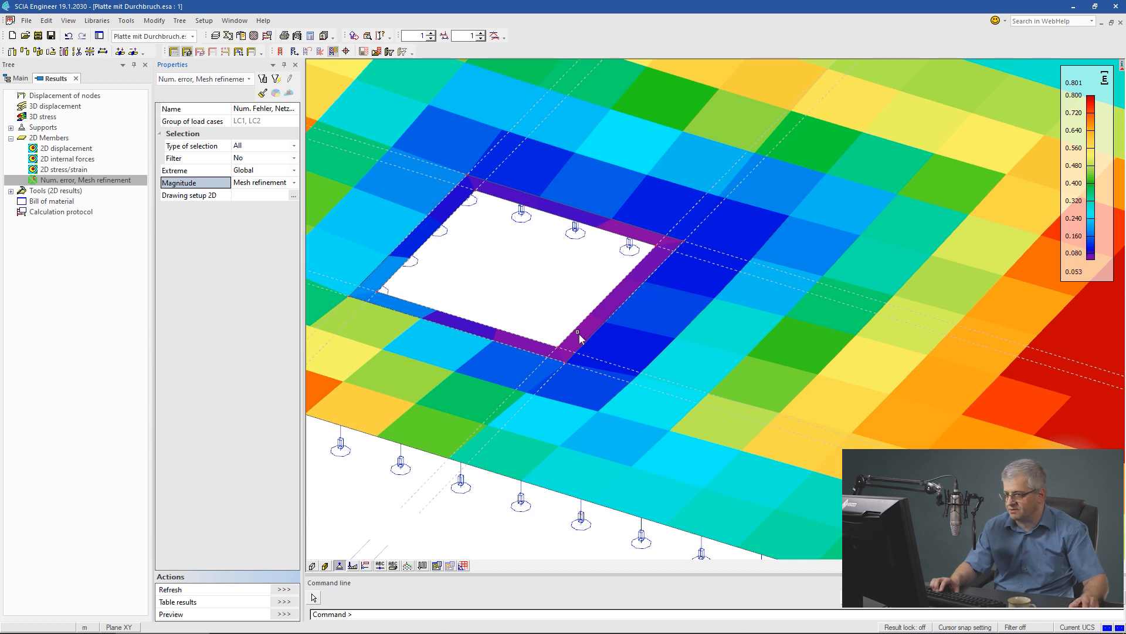
pyautogui.scroll(-1, 579, 339)
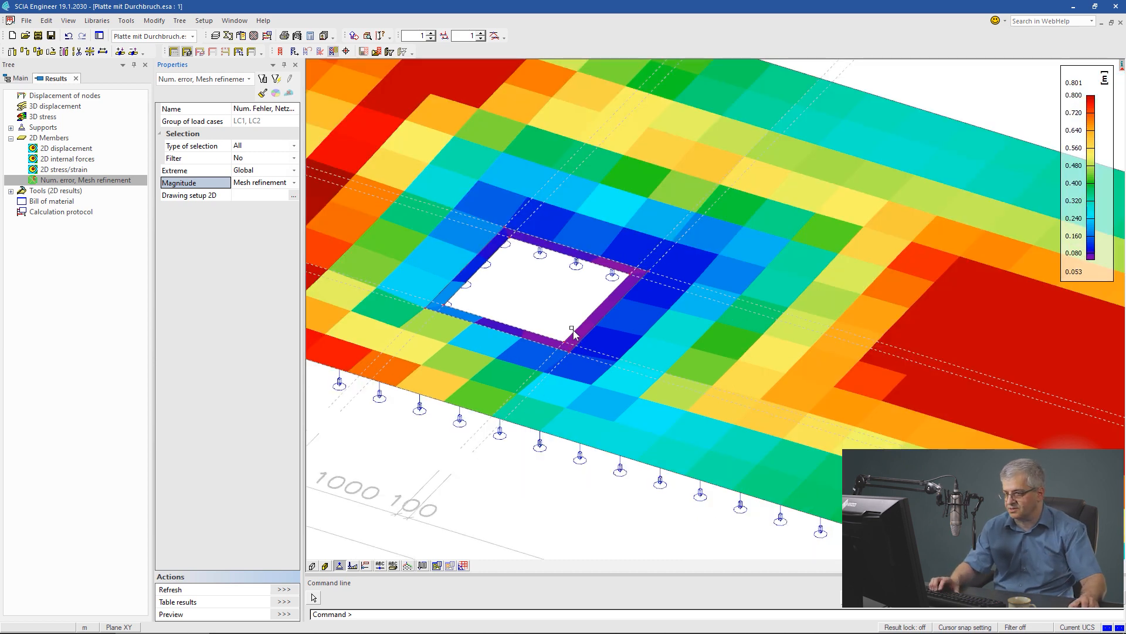
pyautogui.scroll(-3, 573, 334)
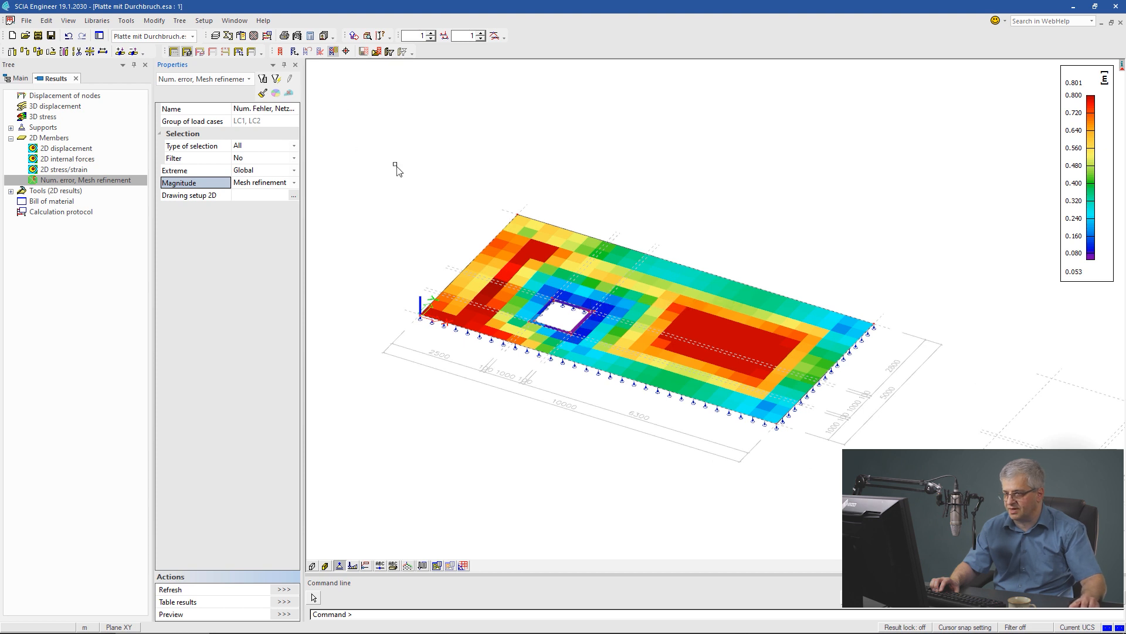
pyautogui.moveTo(590, 293); pyautogui.dragTo(524, 204, button='middle')
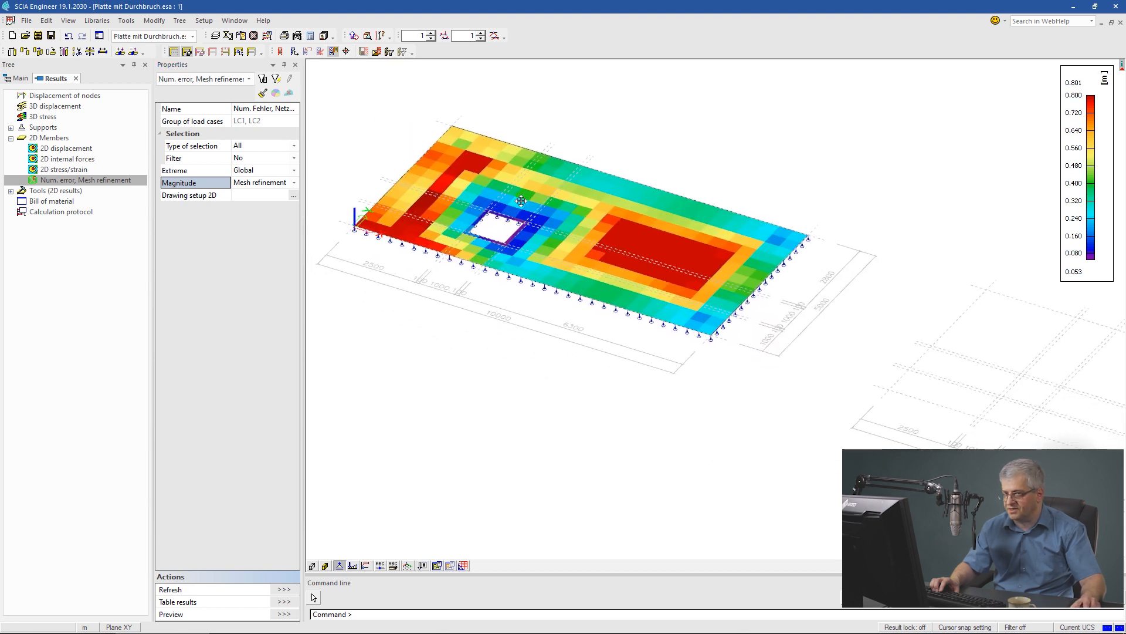
# Return the layer ohne Überstand1 to the analysis model and turn on its current used activity
pyautogui.click(215, 36)
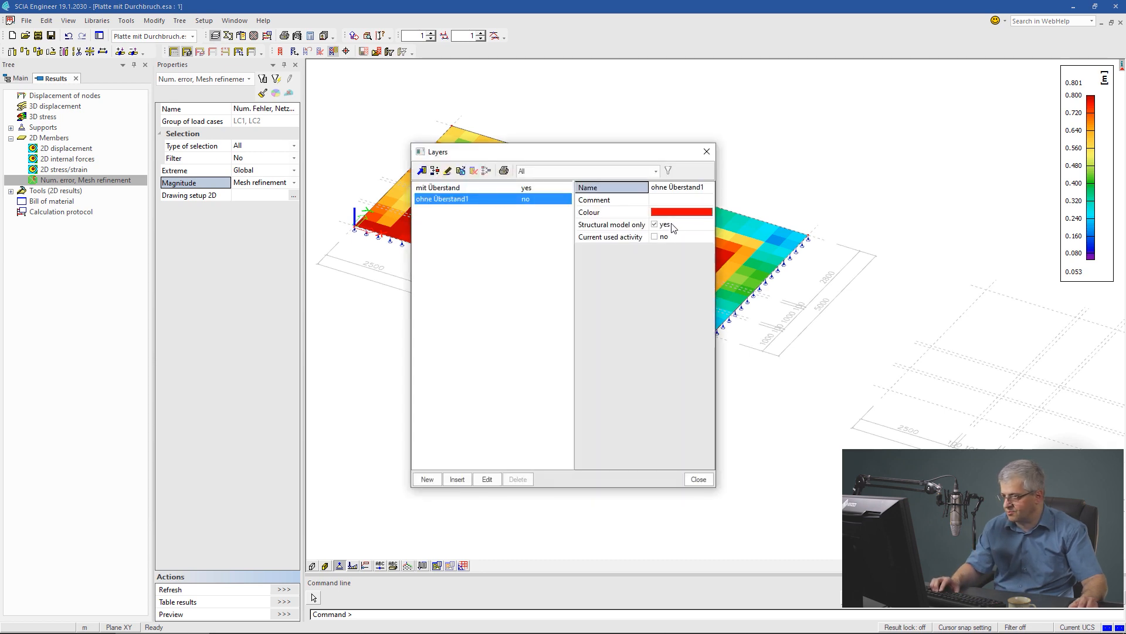
pyautogui.click(655, 224)
pyautogui.click(655, 237)
# Make the layer mit Überstand structural model only, turn off its current used activity, and close the layer settings
pyautogui.click(525, 188)
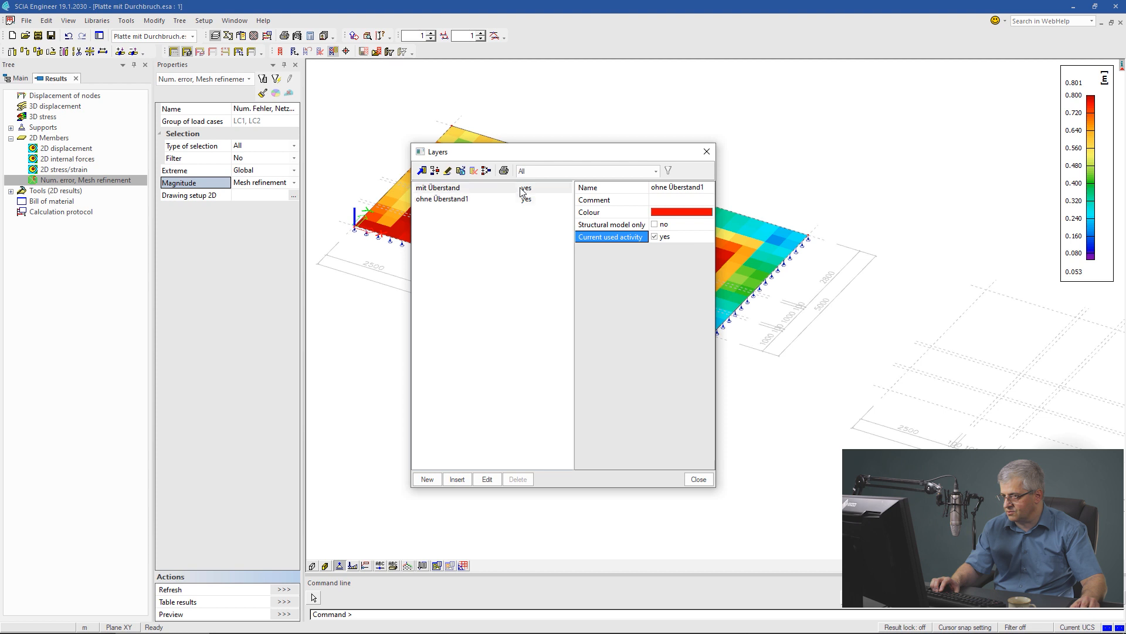
pyautogui.click(654, 225)
pyautogui.click(655, 236)
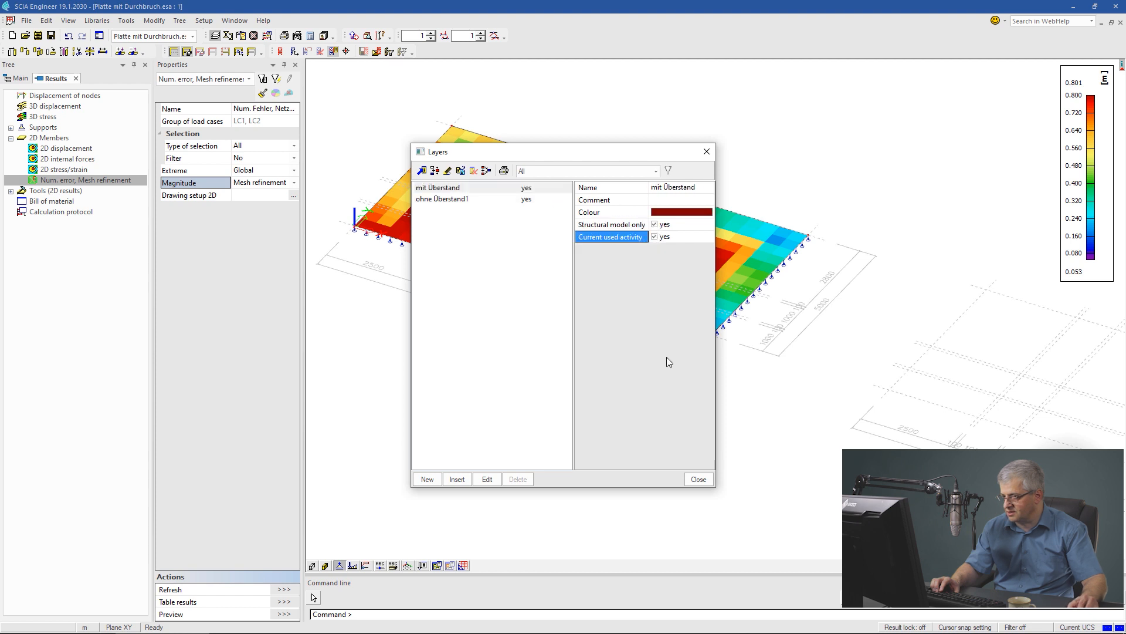
pyautogui.click(699, 479)
pyautogui.scroll(-3, 671, 432)
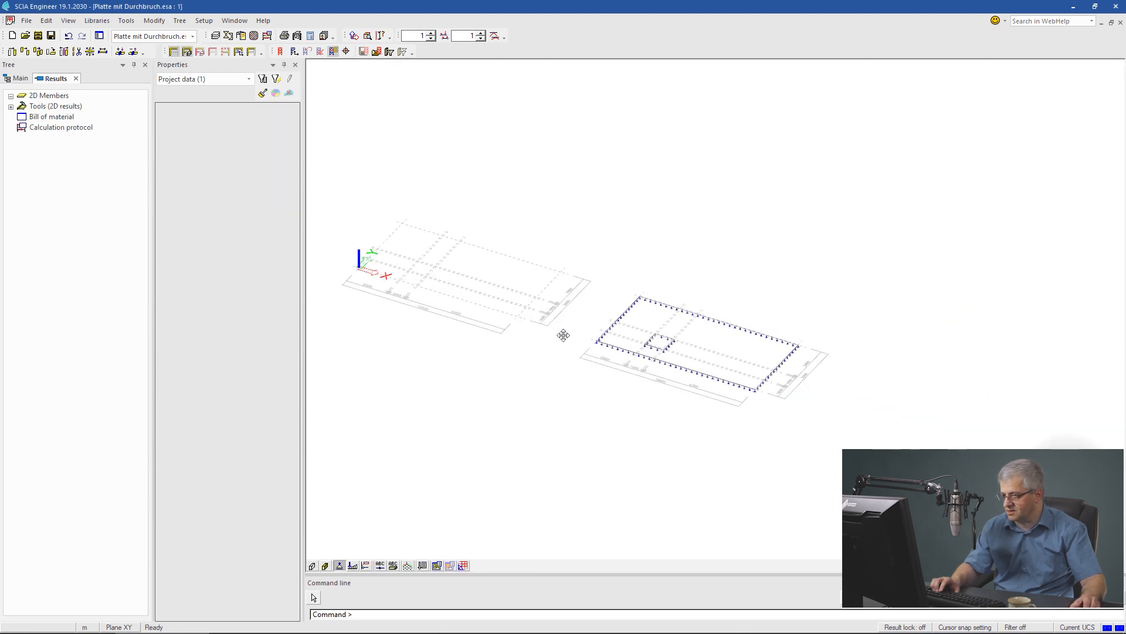
pyautogui.scroll(3, 598, 336)
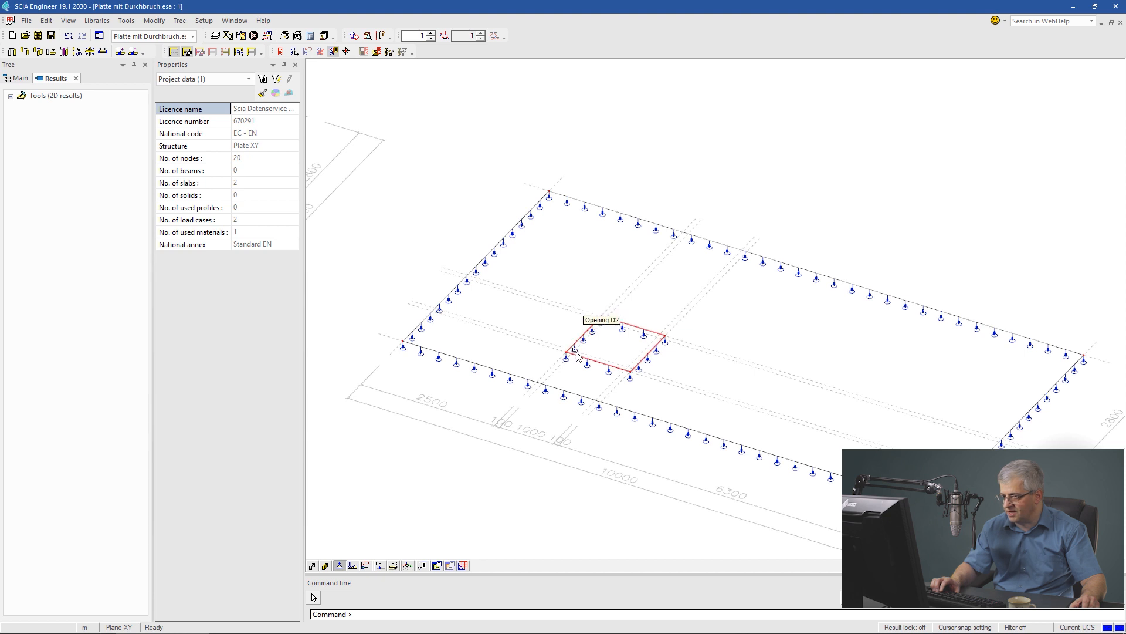
# Check the advanced mesh settings and run the linear analysis for the plate without overhang, continuing despite the structural-model-only layers
pyautogui.scroll(2, 576, 352)
pyautogui.click(649, 251)
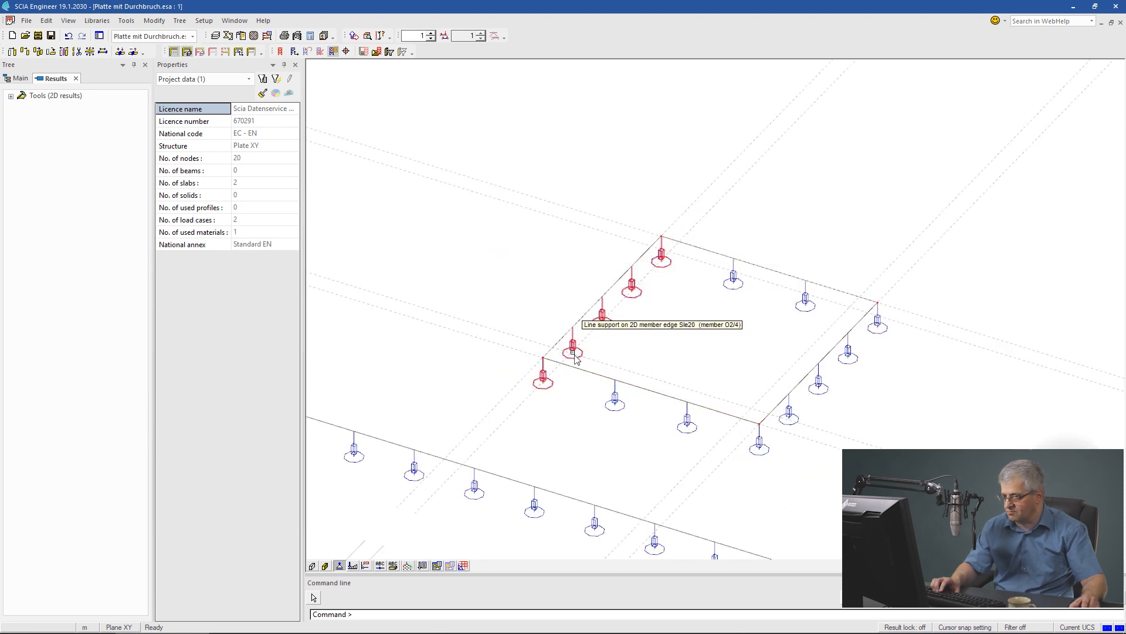
pyautogui.scroll(-5, 563, 322)
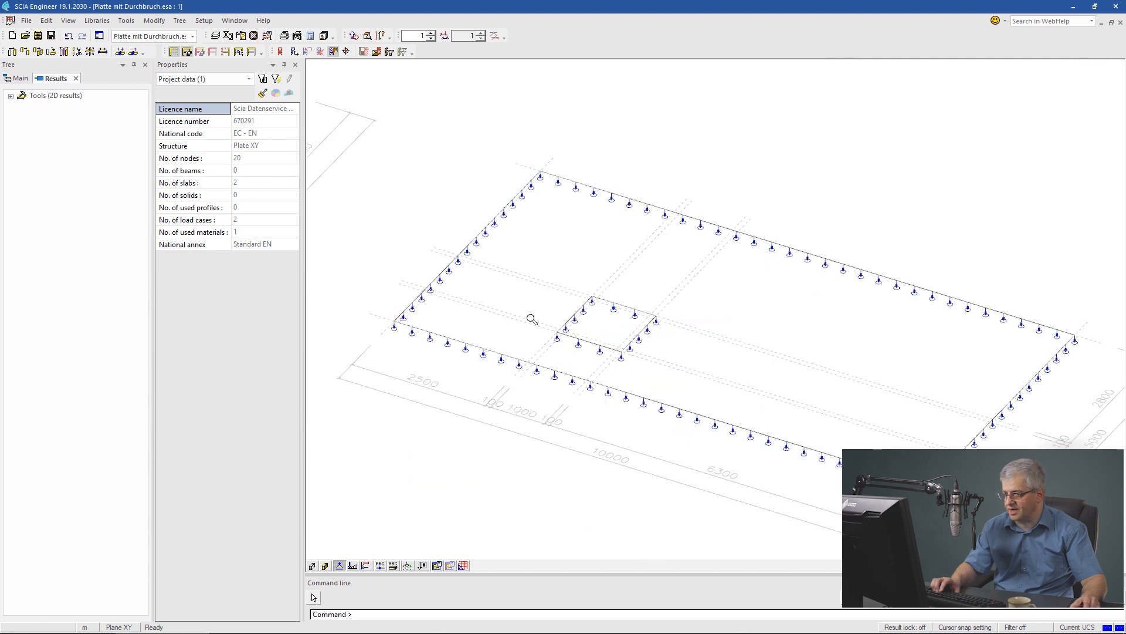
pyautogui.click(266, 35)
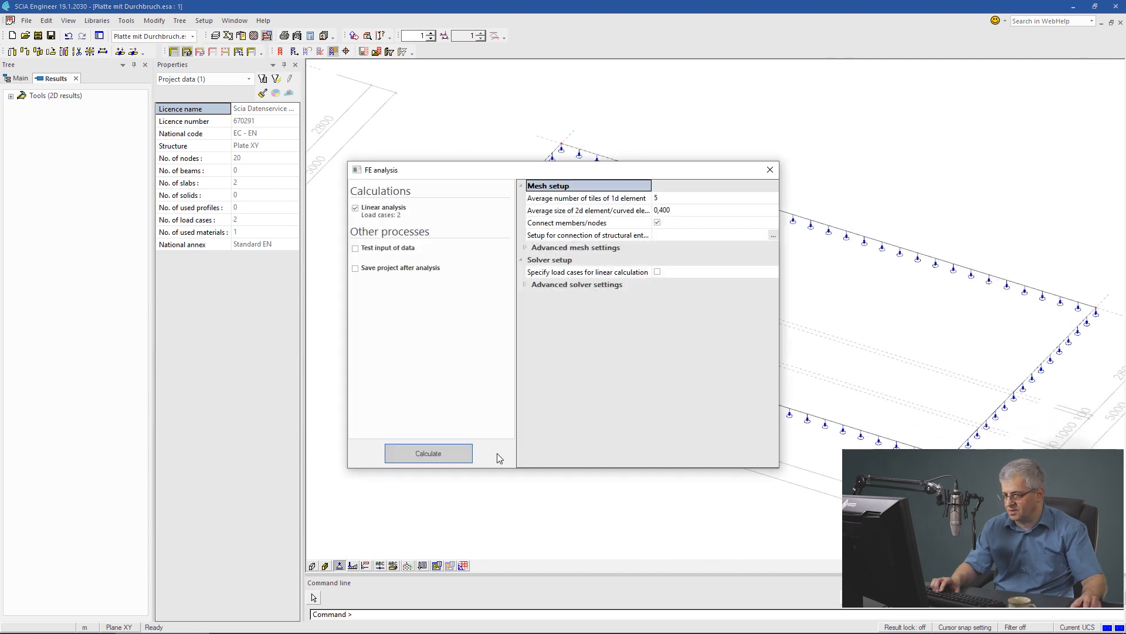
pyautogui.doubleClick(526, 248)
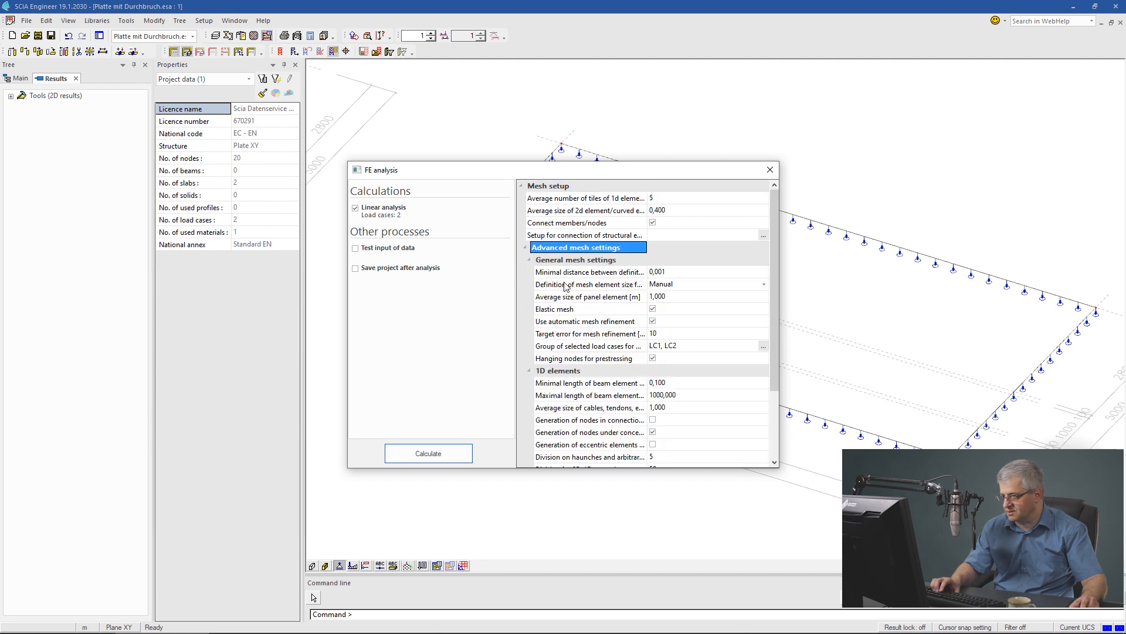
pyautogui.click(462, 453)
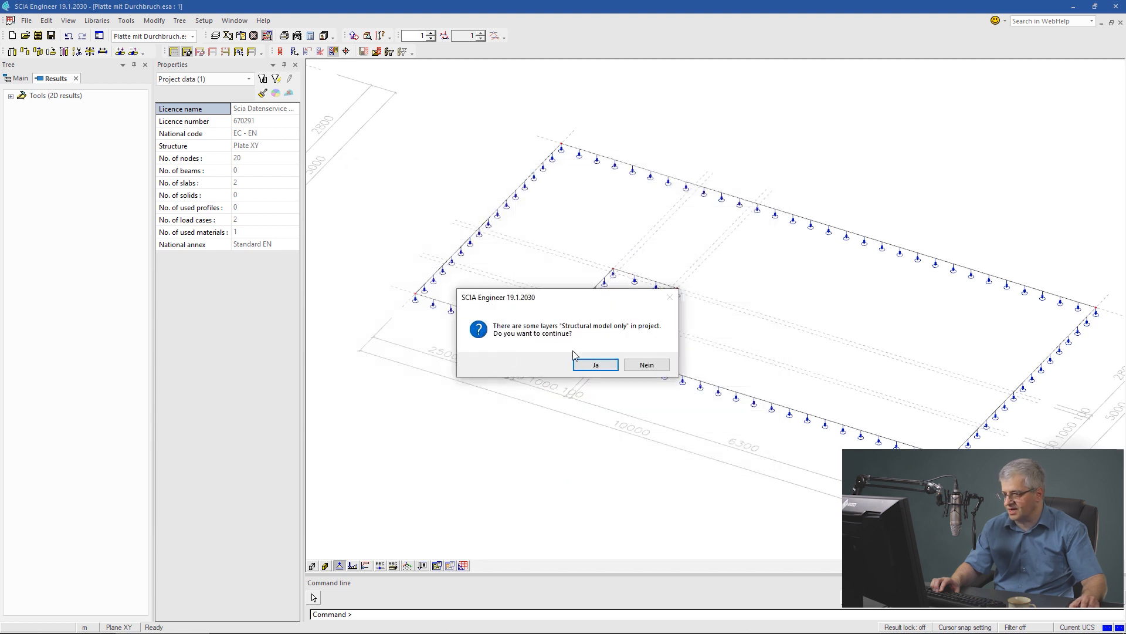
pyautogui.click(593, 365)
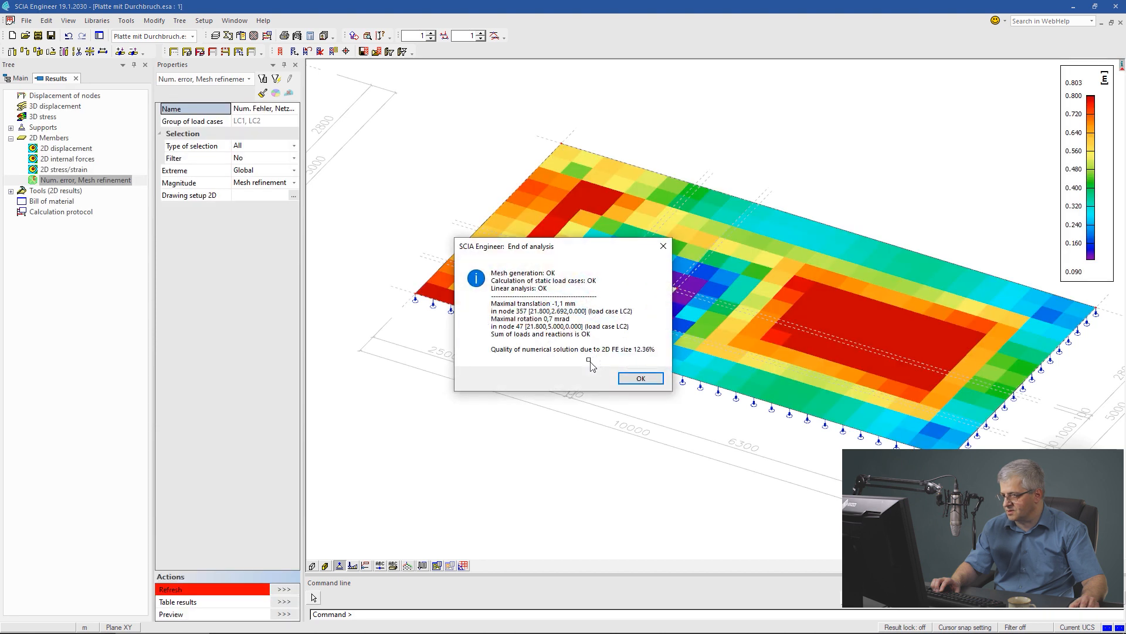
pyautogui.click(641, 379)
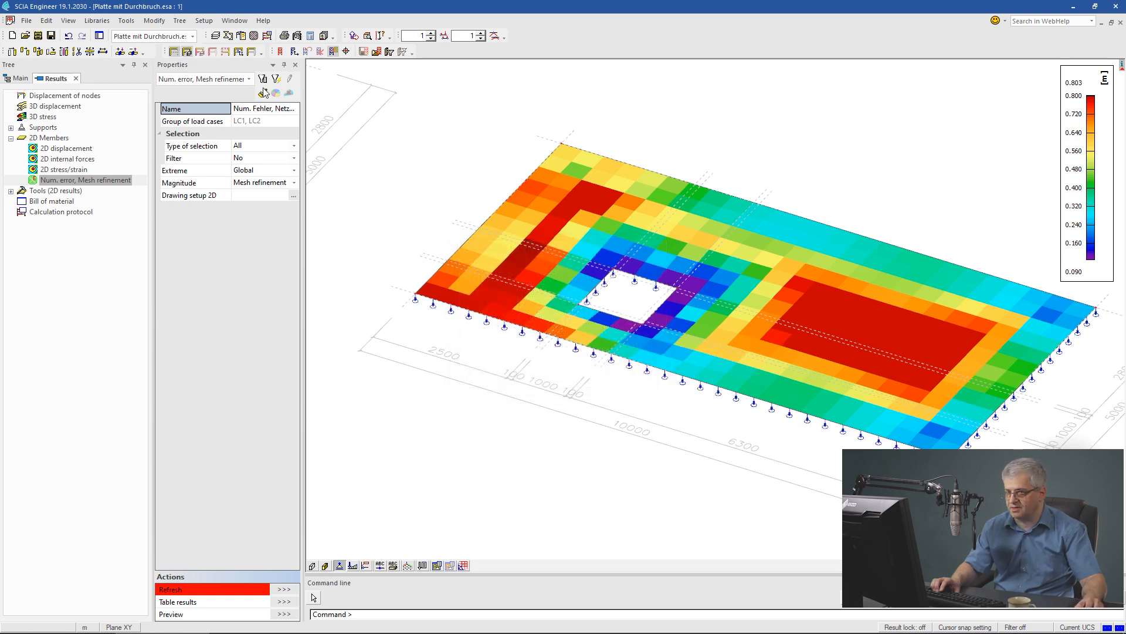
# Regenerate the mesh with the proposed refinement and rerun the linear analysis for the plate without overhang
pyautogui.click(243, 36)
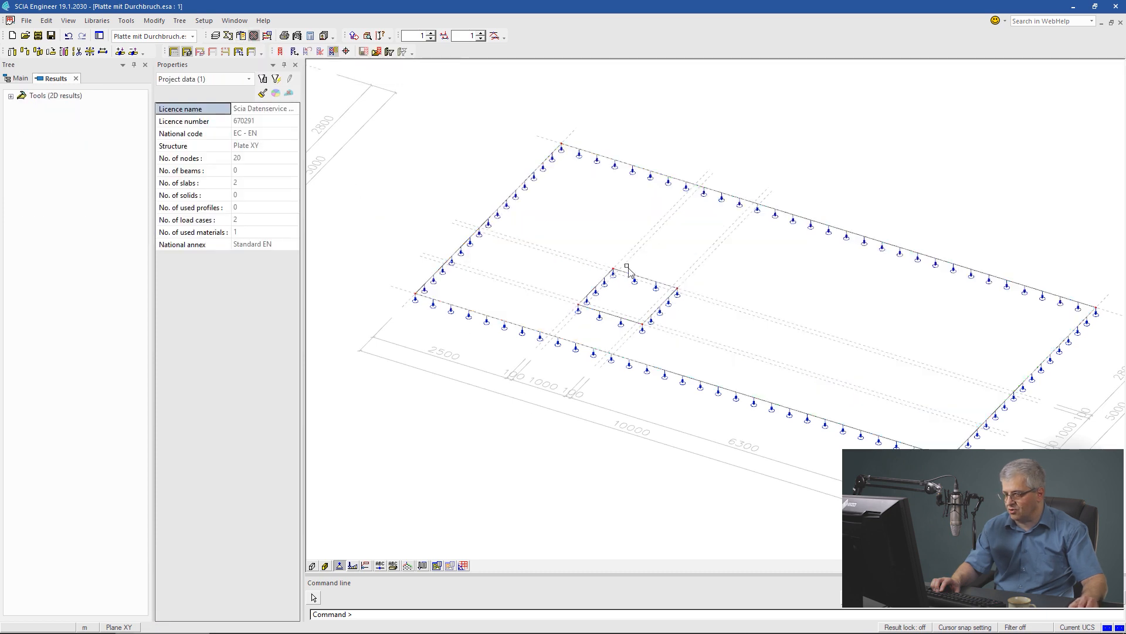
pyautogui.click(598, 361)
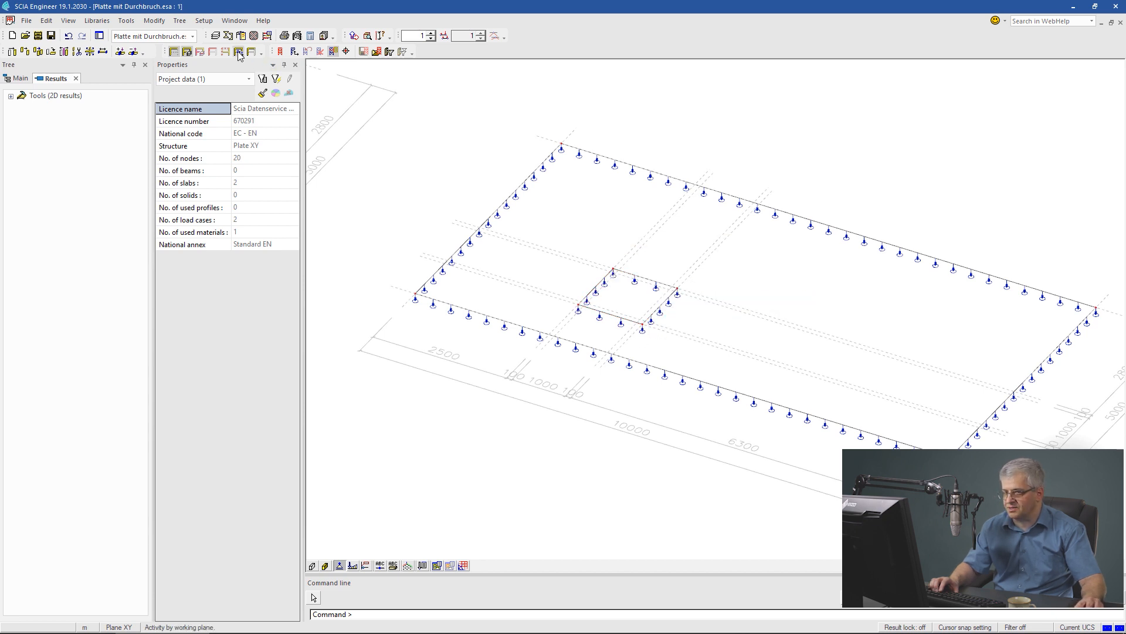
pyautogui.click(267, 35)
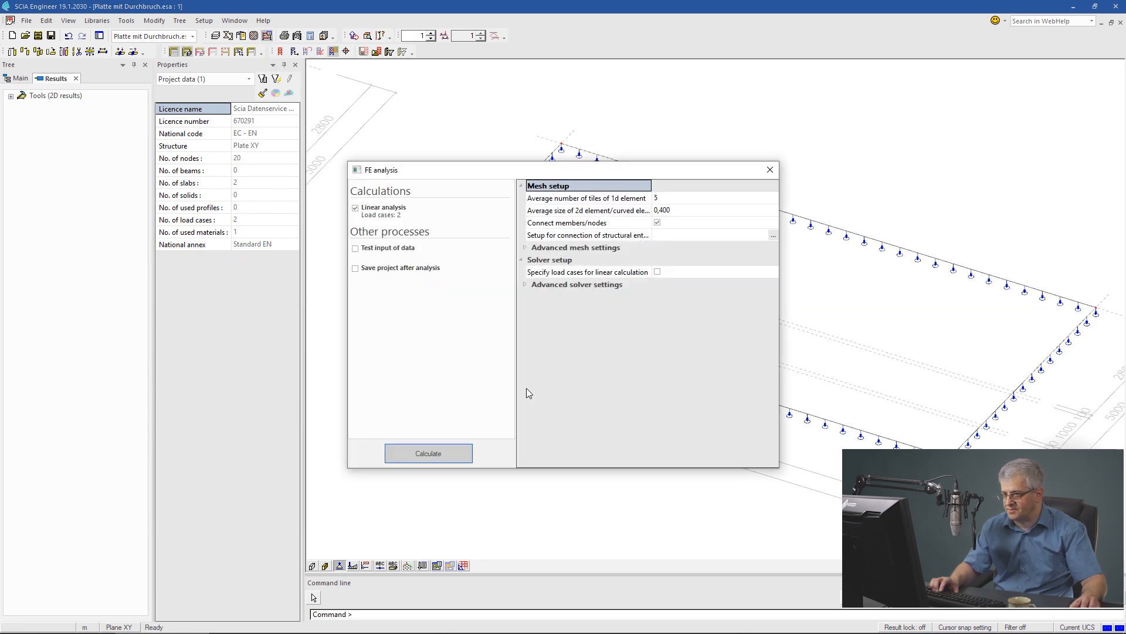
pyautogui.click(453, 453)
pyautogui.click(586, 366)
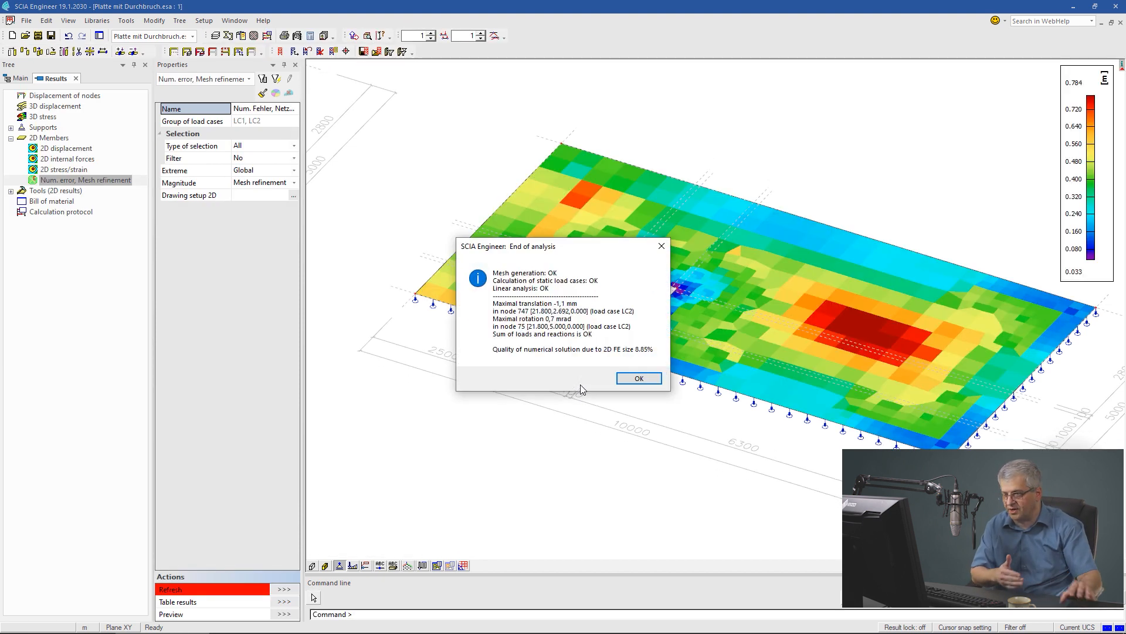
pyautogui.click(625, 380)
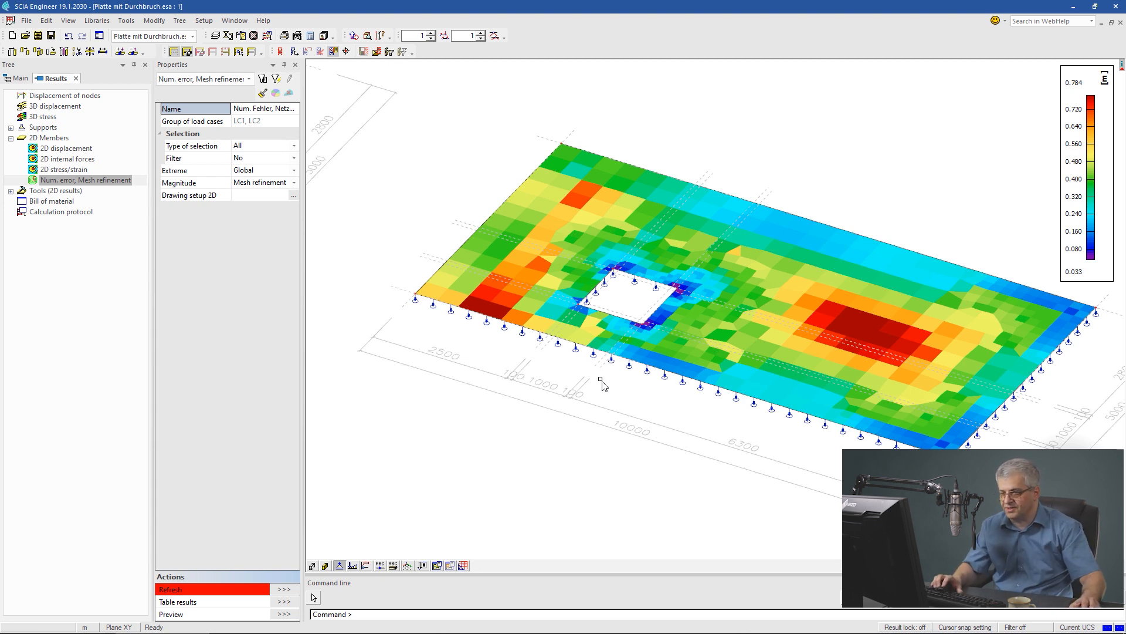
# Review the refined plate's mesh refinement result, close the results, and open the Calculation, mesh functions
pyautogui.scroll(-3, 567, 361)
pyautogui.moveTo(581, 353); pyautogui.dragTo(623, 322, button='middle')
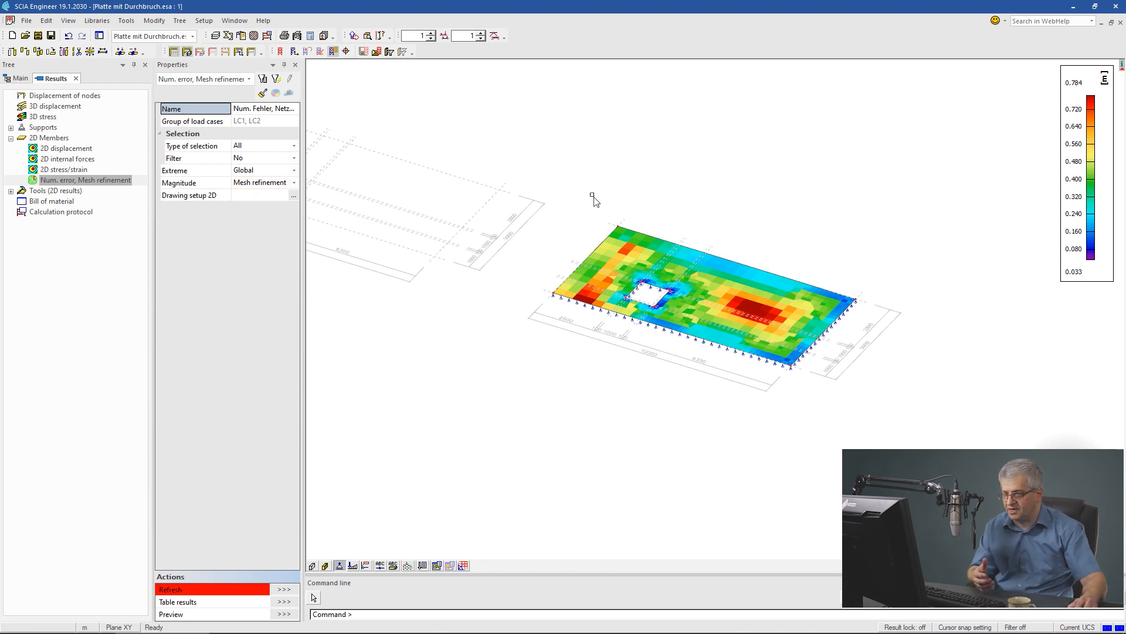
pyautogui.click(76, 78)
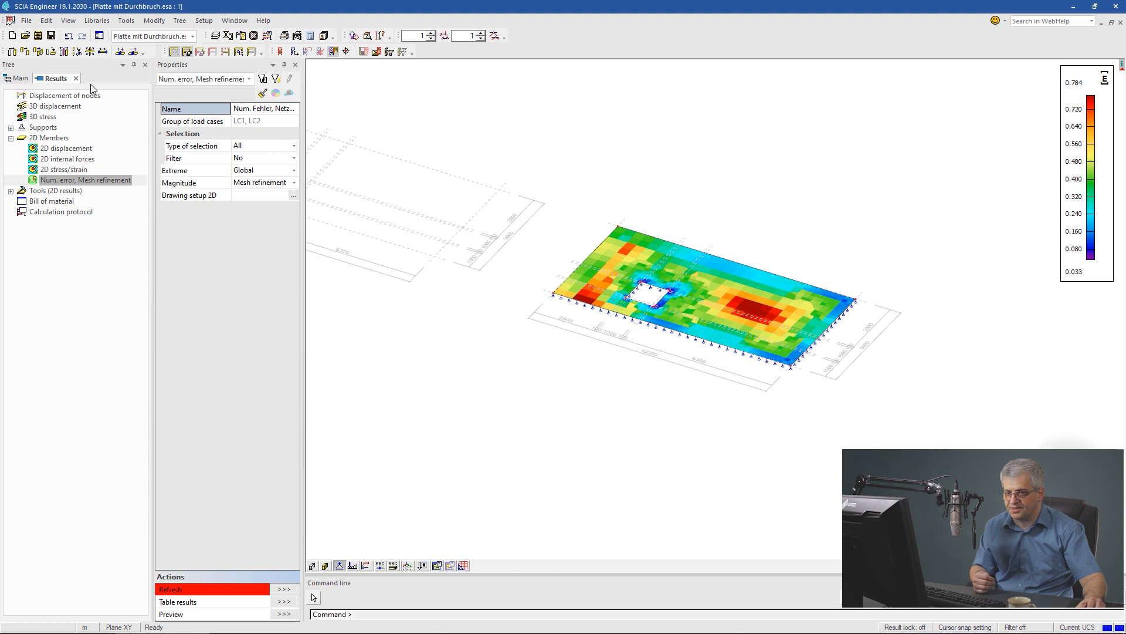
pyautogui.click(82, 159)
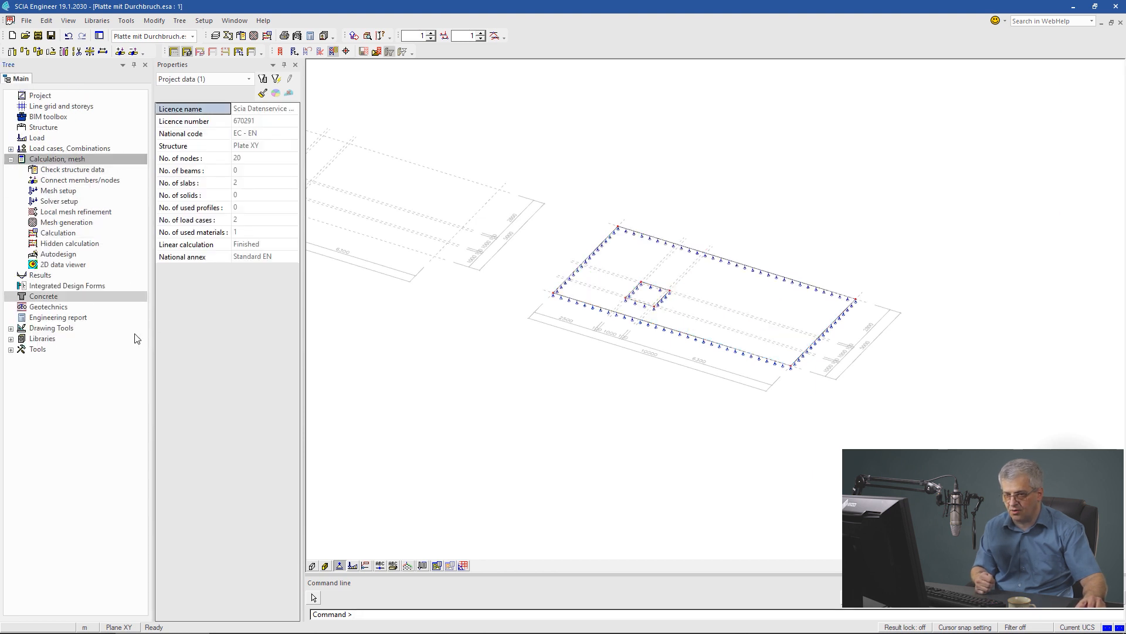